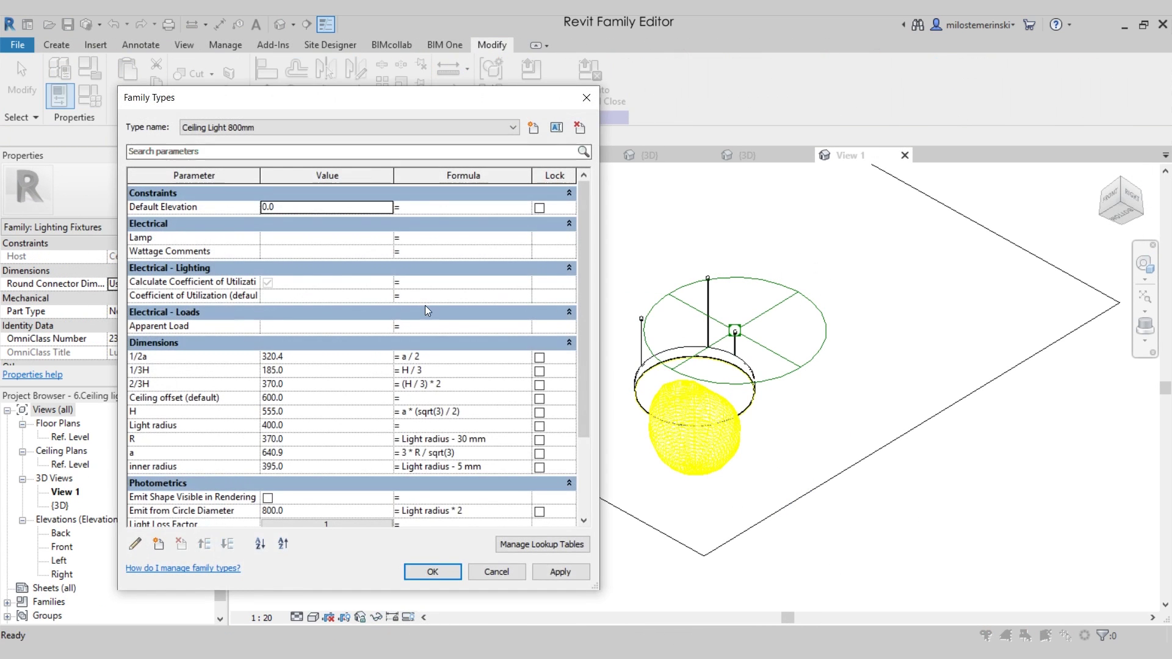
pyautogui.scroll(-2, 425, 310)
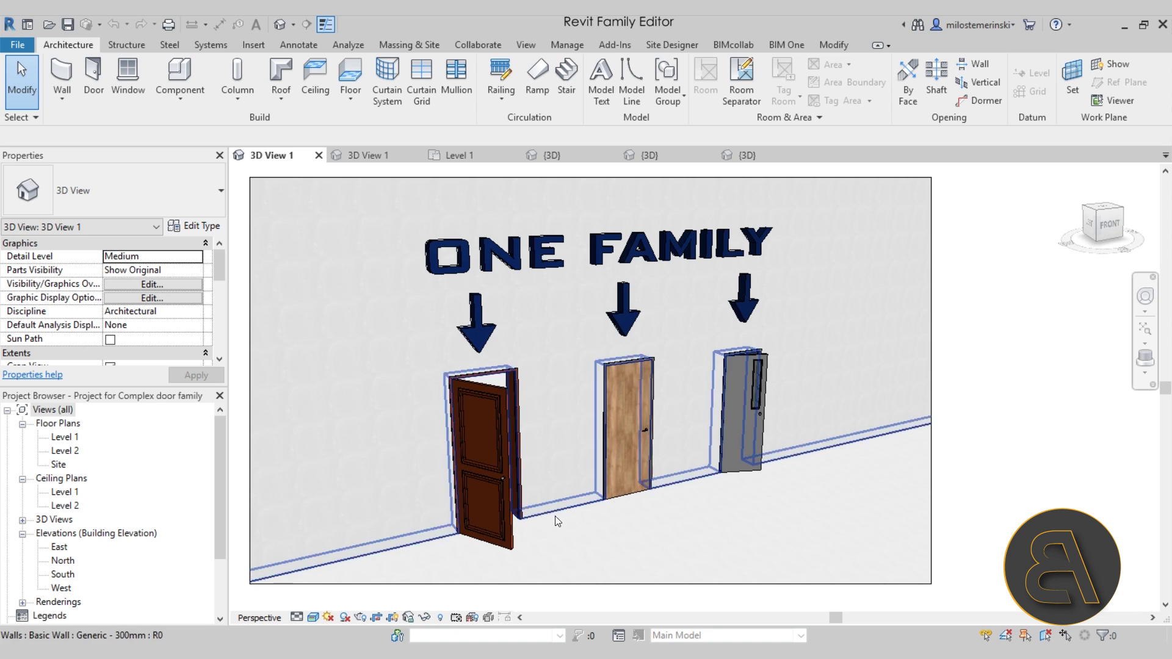
# Step: Examine the classical panelled door in the 3D view, including its frame and panel mouldings, beside the other two doors
pyautogui.moveTo(578, 475); pyautogui.dragTo(565, 475, button='middle')
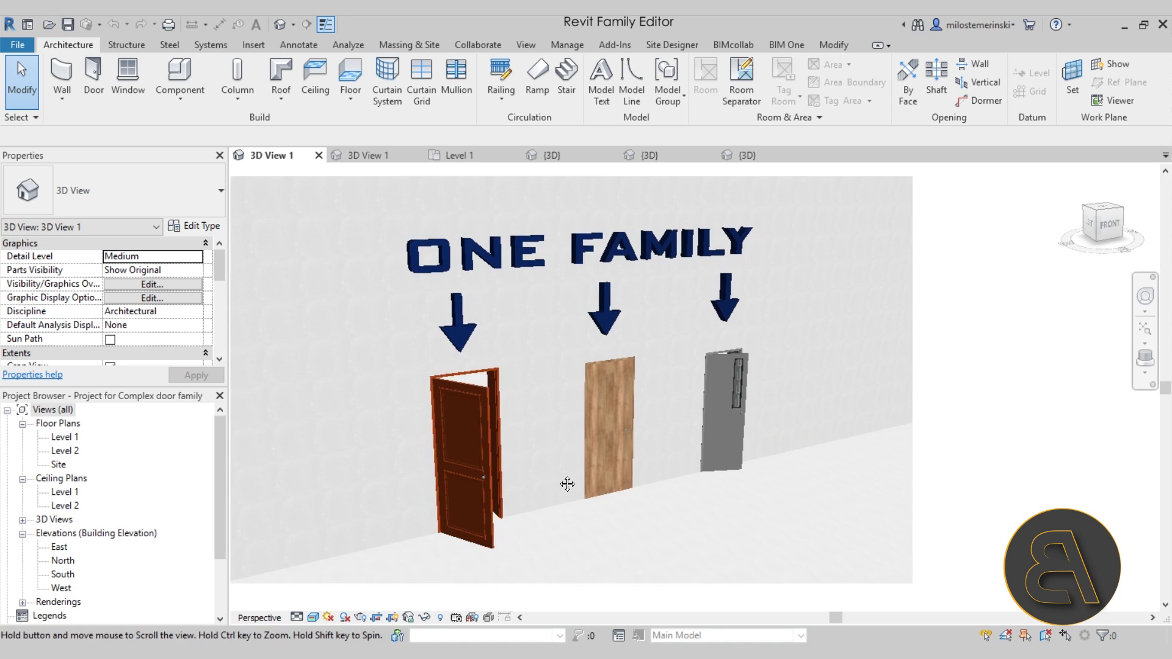
pyautogui.scroll(3, 500, 428)
pyautogui.scroll(4, 500, 428)
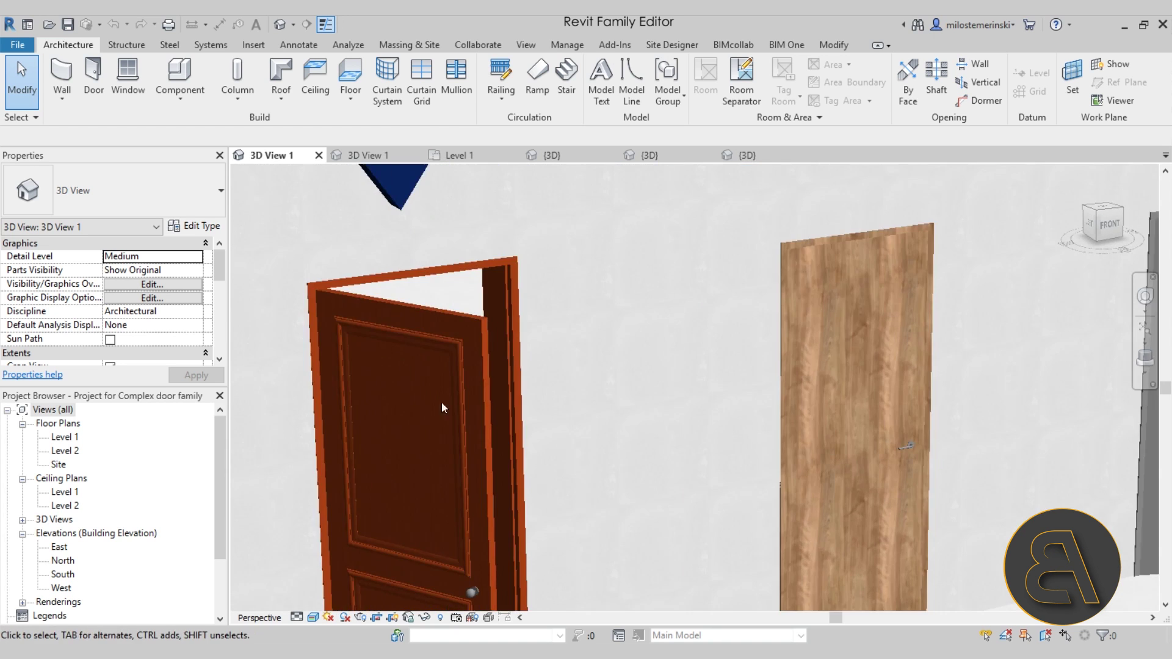
pyautogui.moveTo(534, 342); pyautogui.dragTo(607, 369, button='middle')
pyautogui.scroll(-1, 607, 369)
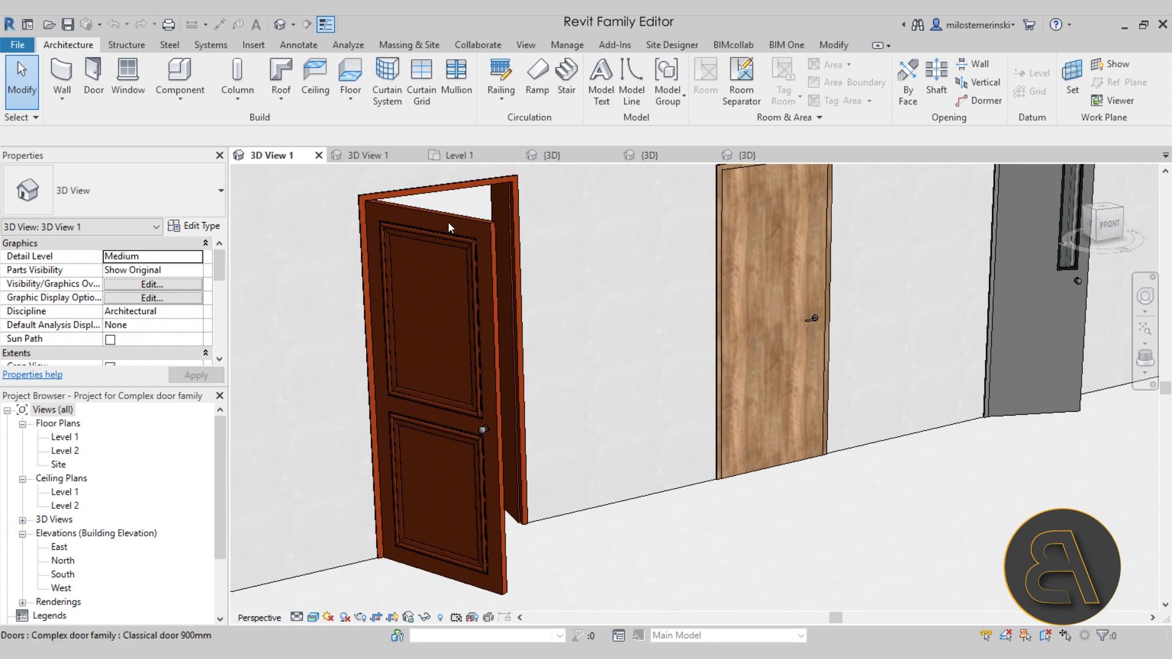
pyautogui.scroll(3, 383, 234)
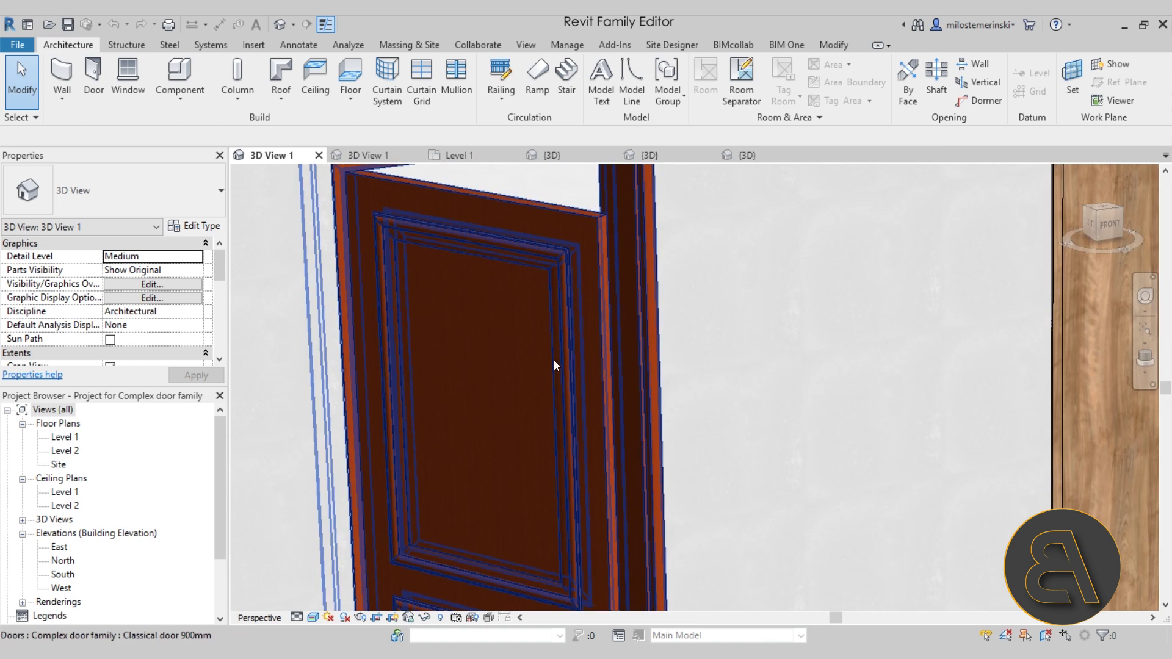
pyautogui.scroll(-5, 415, 228)
pyautogui.scroll(-1, 543, 350)
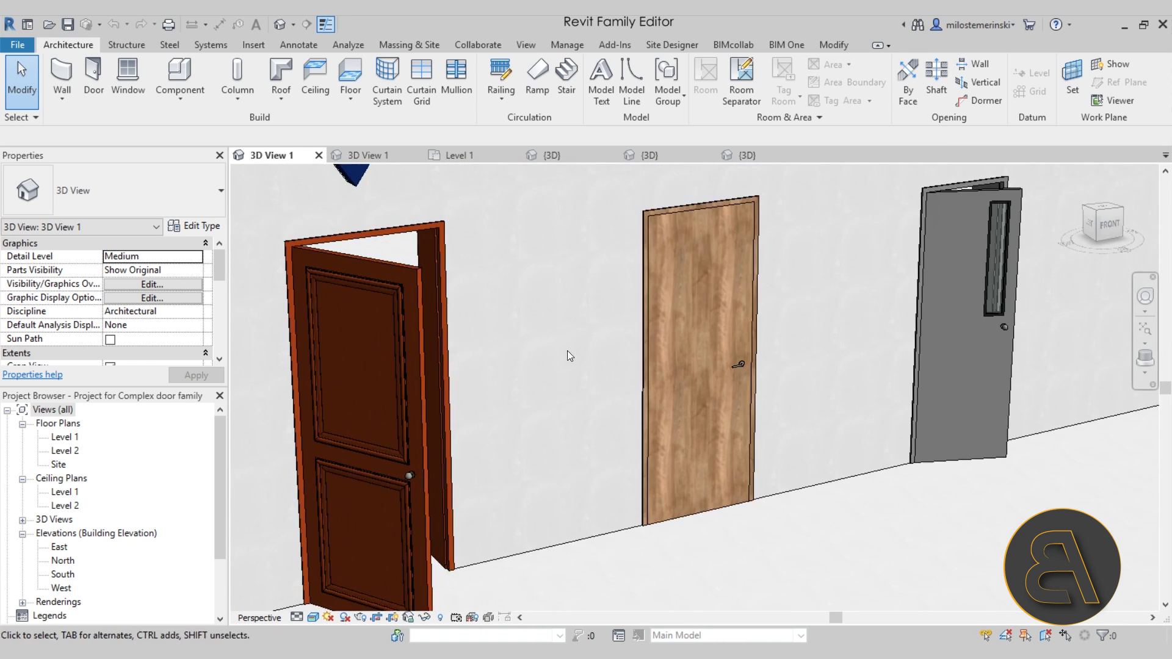
# Step: Examine the plain wooden door and the grey door with a window, and compare the knob and lever hardware across the doors
pyautogui.moveTo(543, 350); pyautogui.dragTo(439, 357, button='middle')
pyautogui.scroll(5, 568, 372)
pyautogui.scroll(-5, 605, 341)
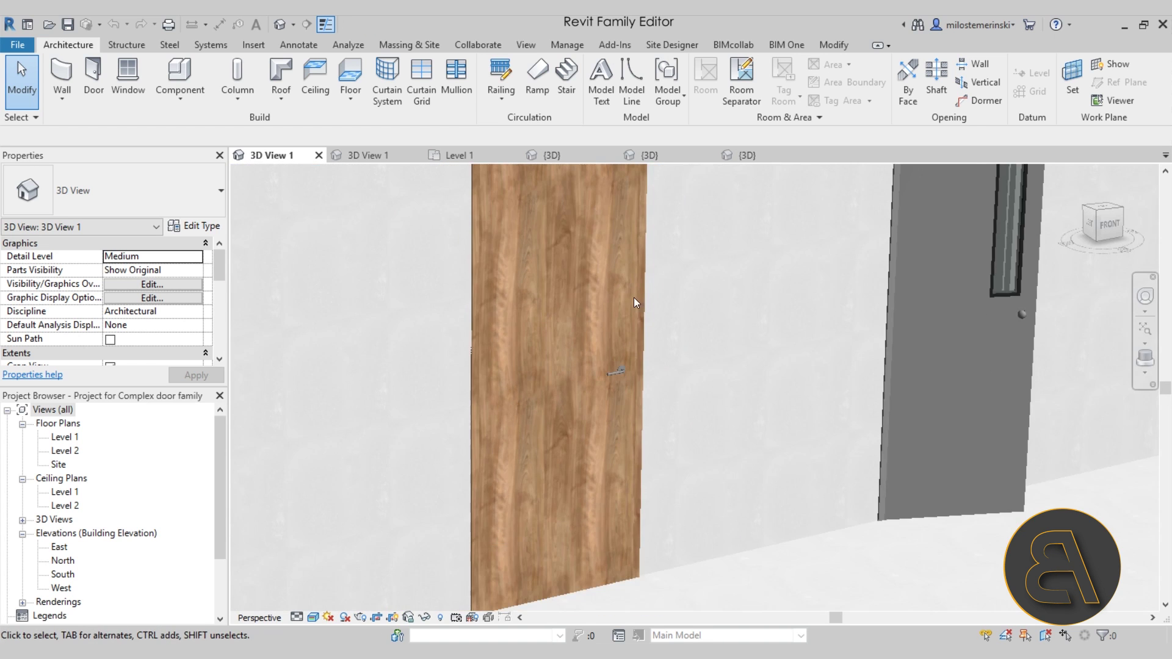
pyautogui.moveTo(638, 331); pyautogui.dragTo(523, 374, button='middle')
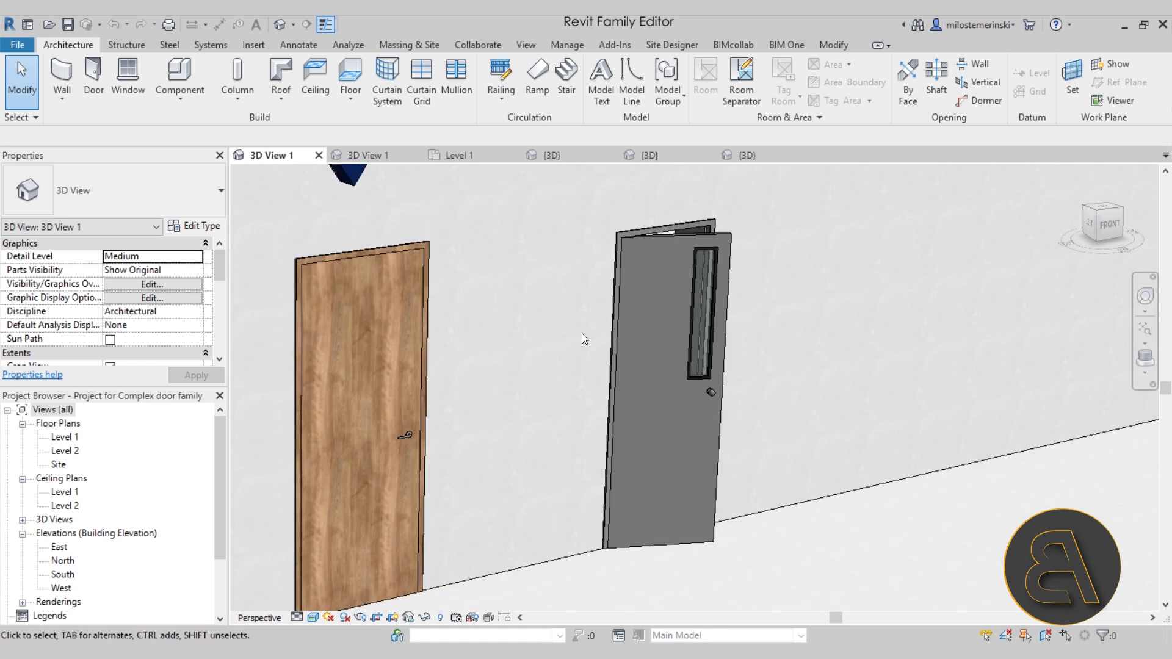
pyautogui.scroll(4, 742, 259)
pyautogui.moveTo(742, 259); pyautogui.dragTo(753, 314, button='middle')
pyautogui.scroll(5, 753, 314)
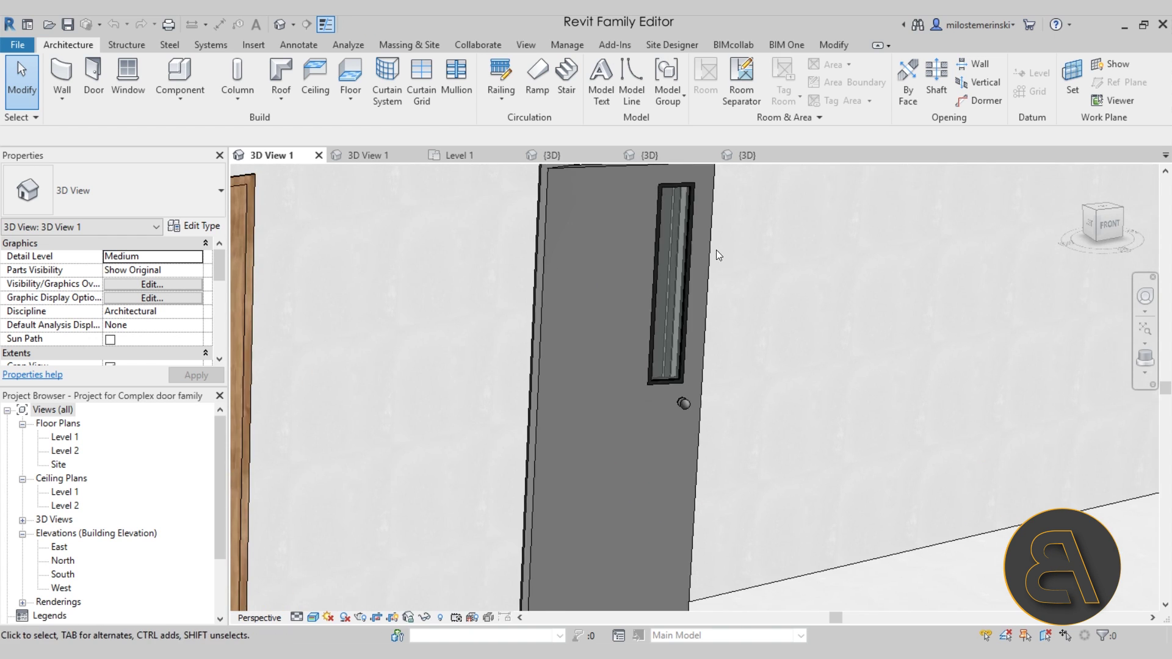
pyautogui.scroll(-6, 716, 514)
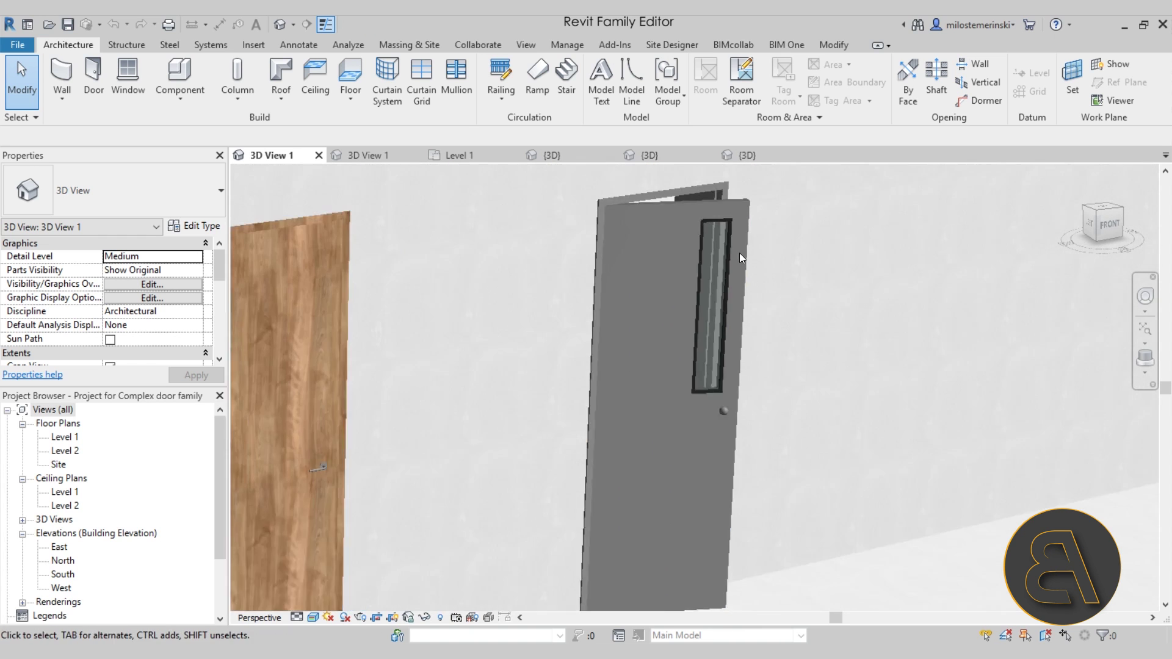
pyautogui.moveTo(607, 374); pyautogui.dragTo(802, 322, button='middle')
pyautogui.scroll(7, 314, 468)
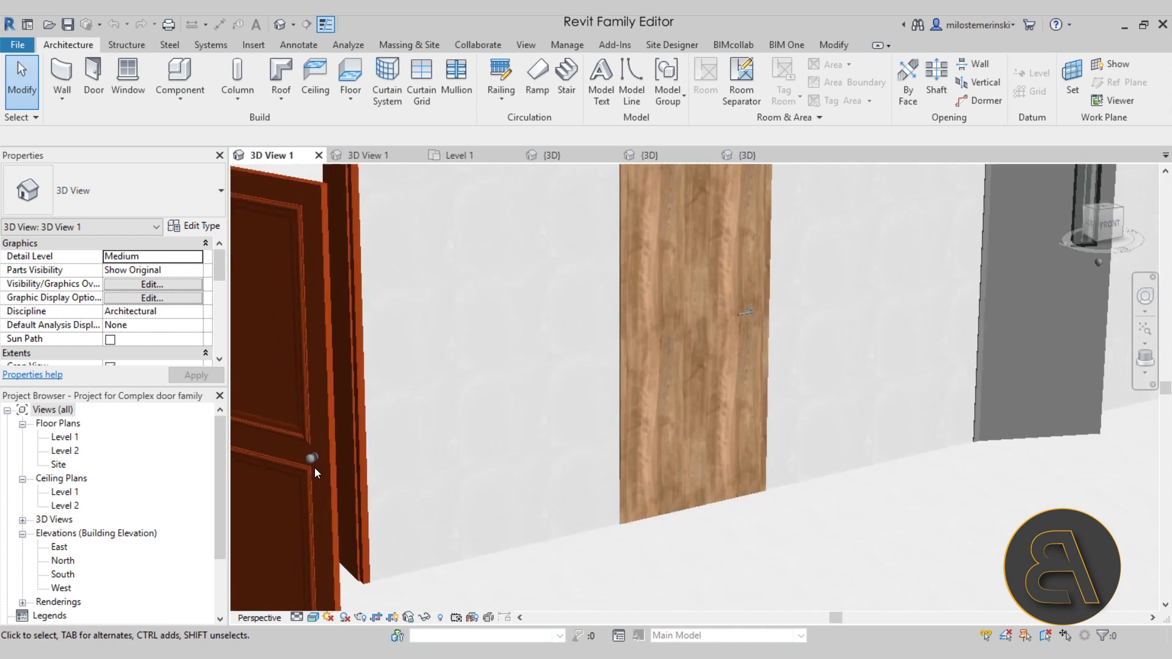
pyautogui.scroll(-2, 328, 451)
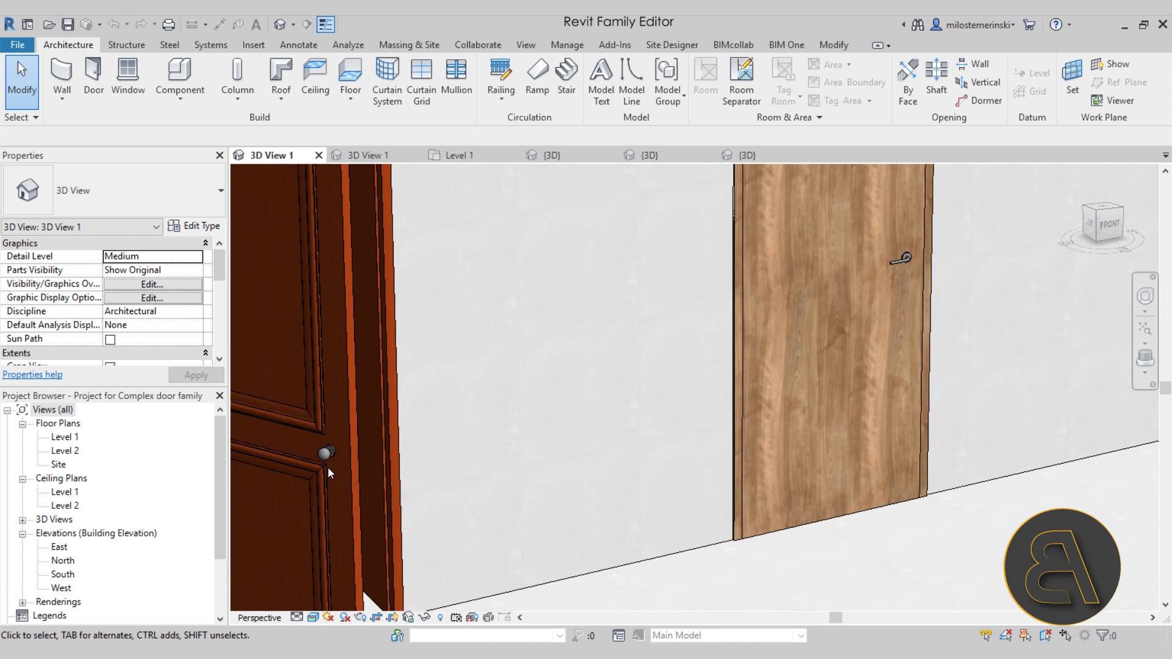
pyautogui.middleClick(903, 264)
pyautogui.middleClick(902, 264)
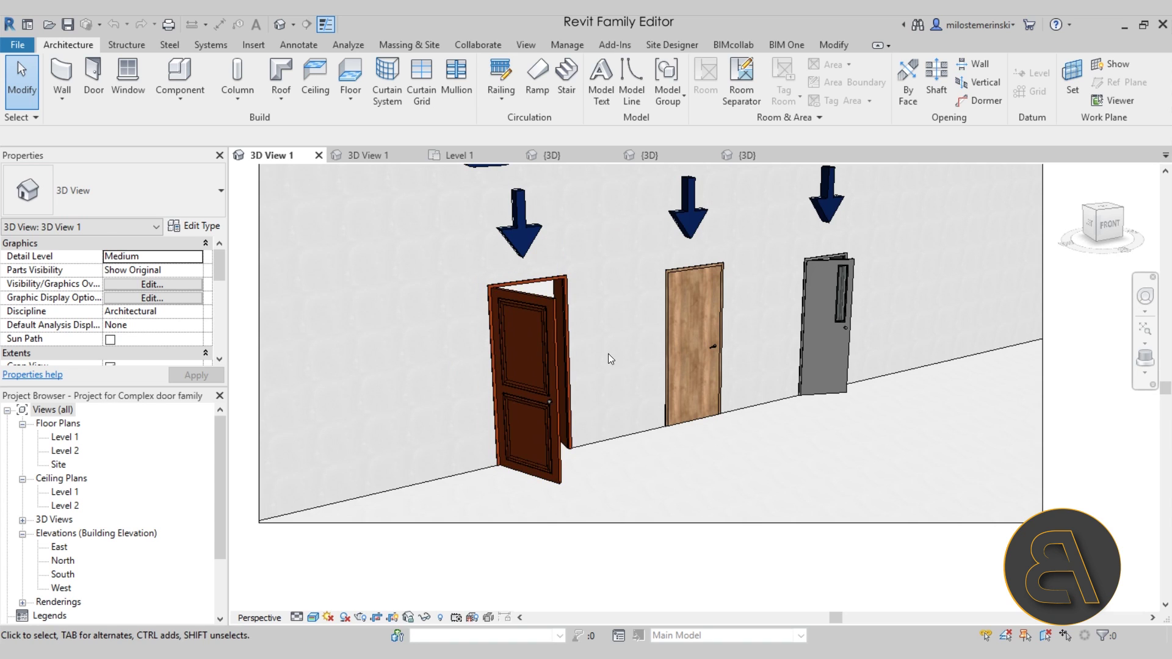
# Step: Set the classical door's panel angle to 0°
pyautogui.click(548, 322)
pyautogui.scroll(-3, 151, 298)
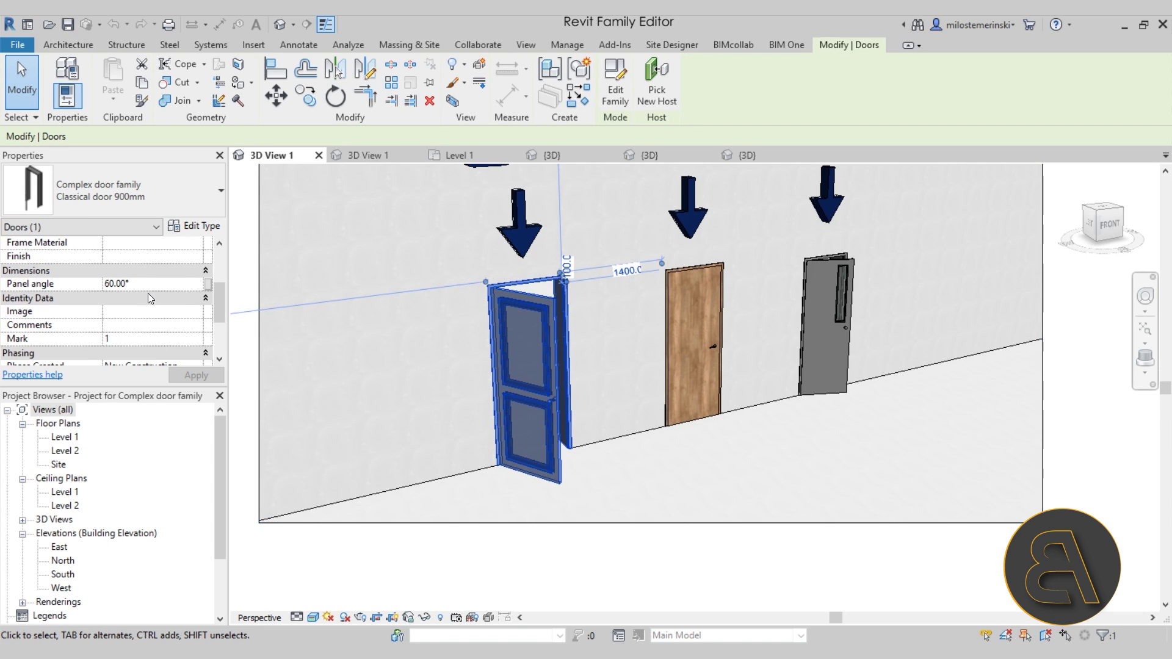
pyautogui.click(151, 283)
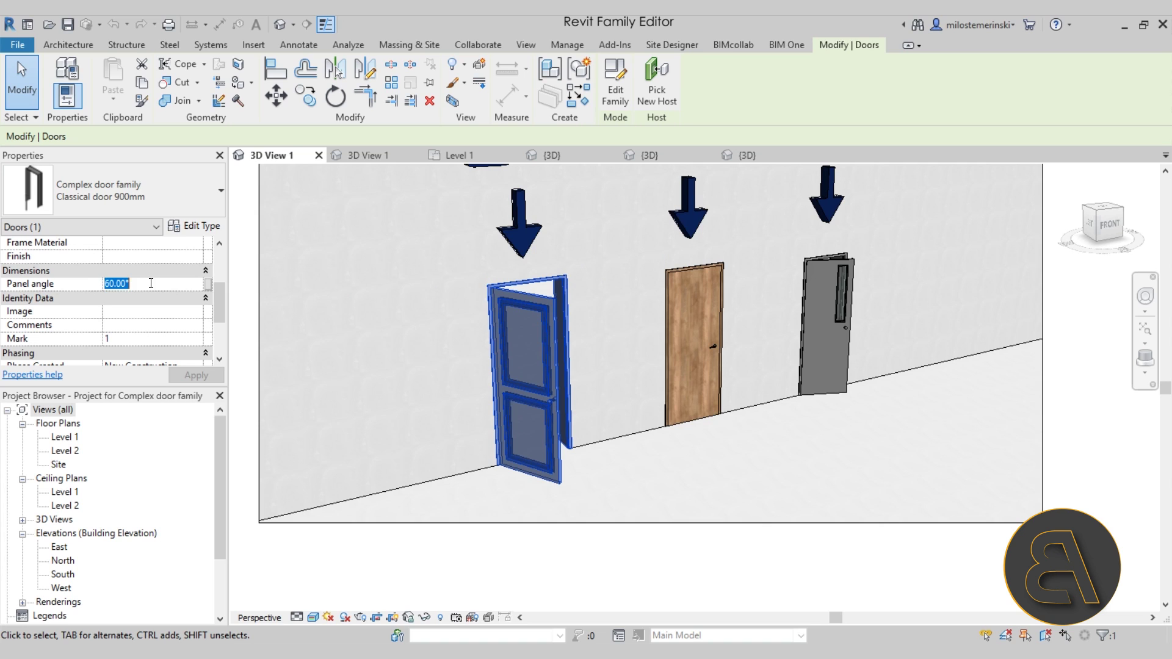
pyautogui.write('0')
pyautogui.press('Return')
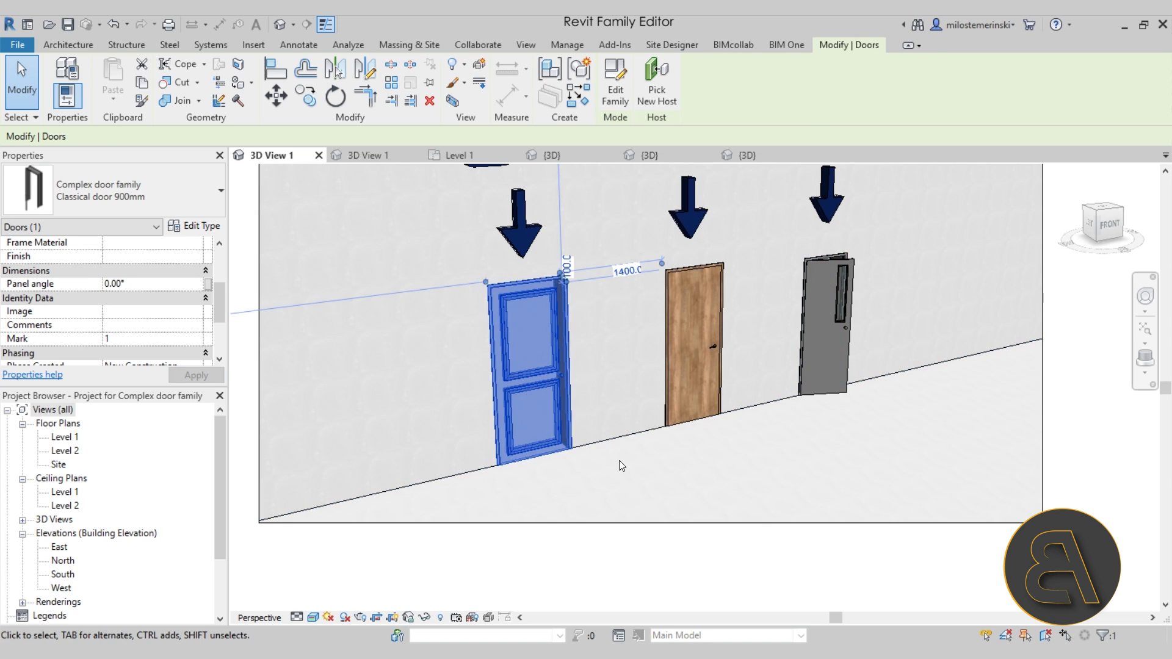
pyautogui.click(619, 461)
# Step: Set the classical door's panel angle to 130°
pyautogui.click(544, 456)
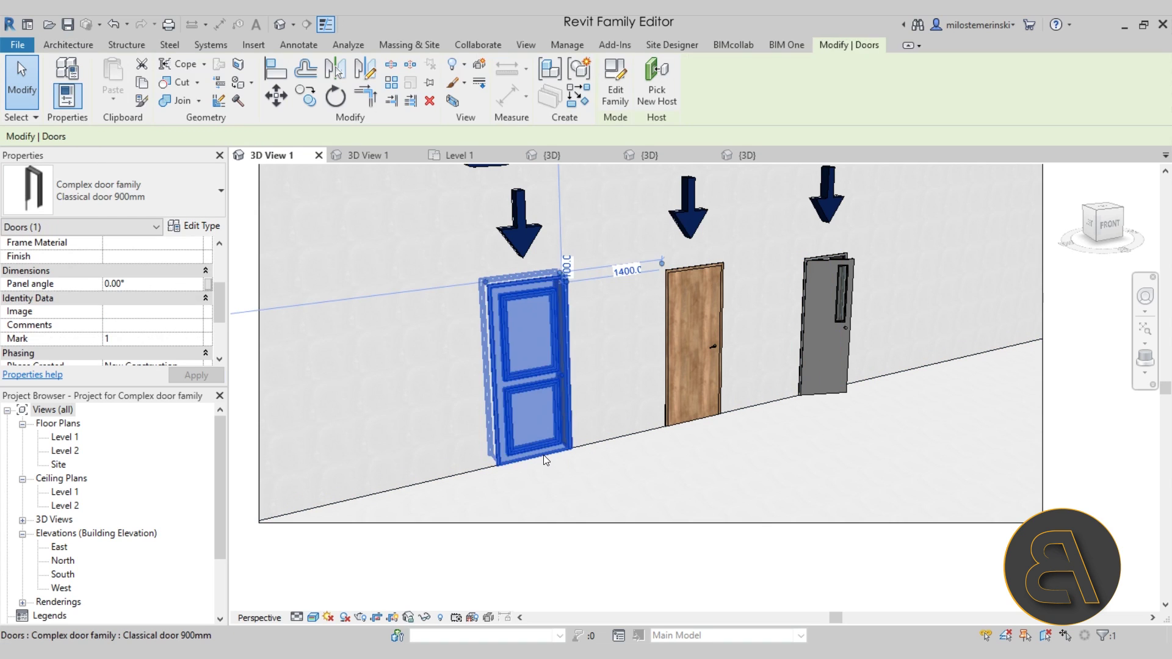
pyautogui.click(182, 285)
pyautogui.write('13')
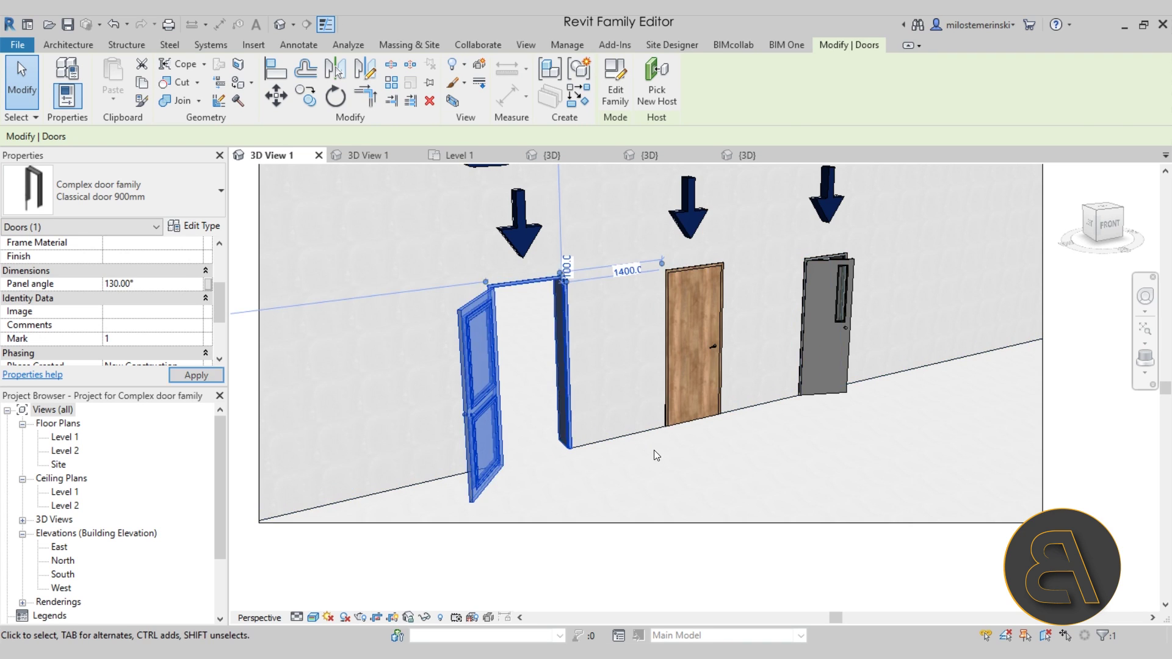
pyautogui.click(654, 472)
# Step: Enable the Knob / Handle toggle instance parameter on the opened classical door
pyautogui.scroll(3, 478, 430)
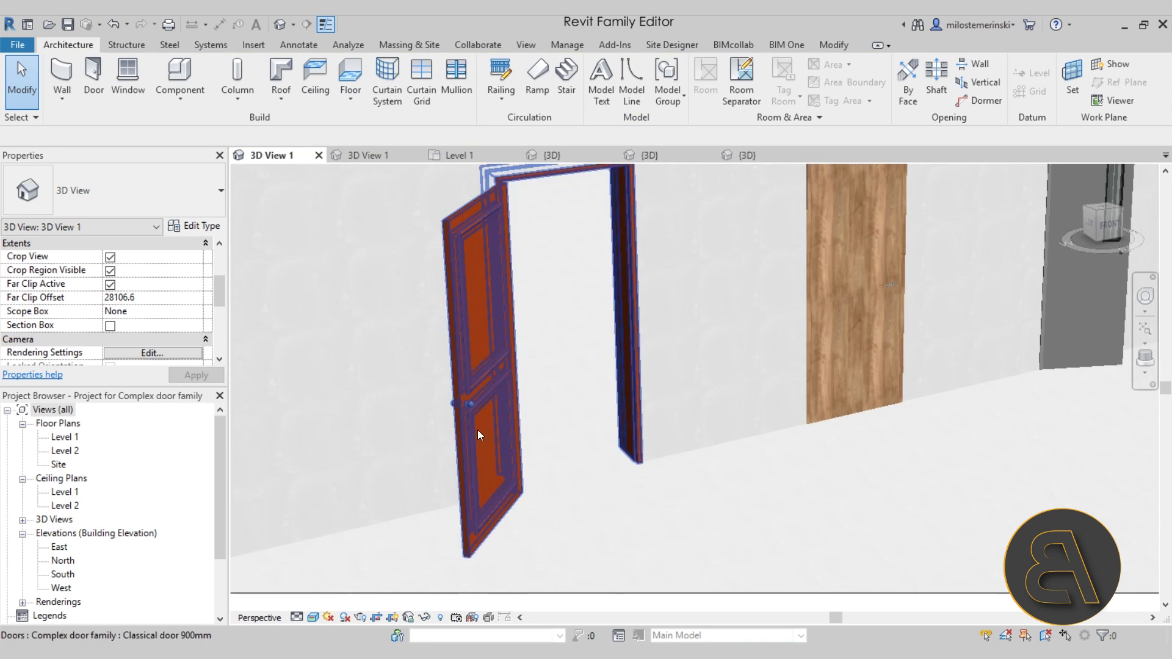
pyautogui.click(486, 401)
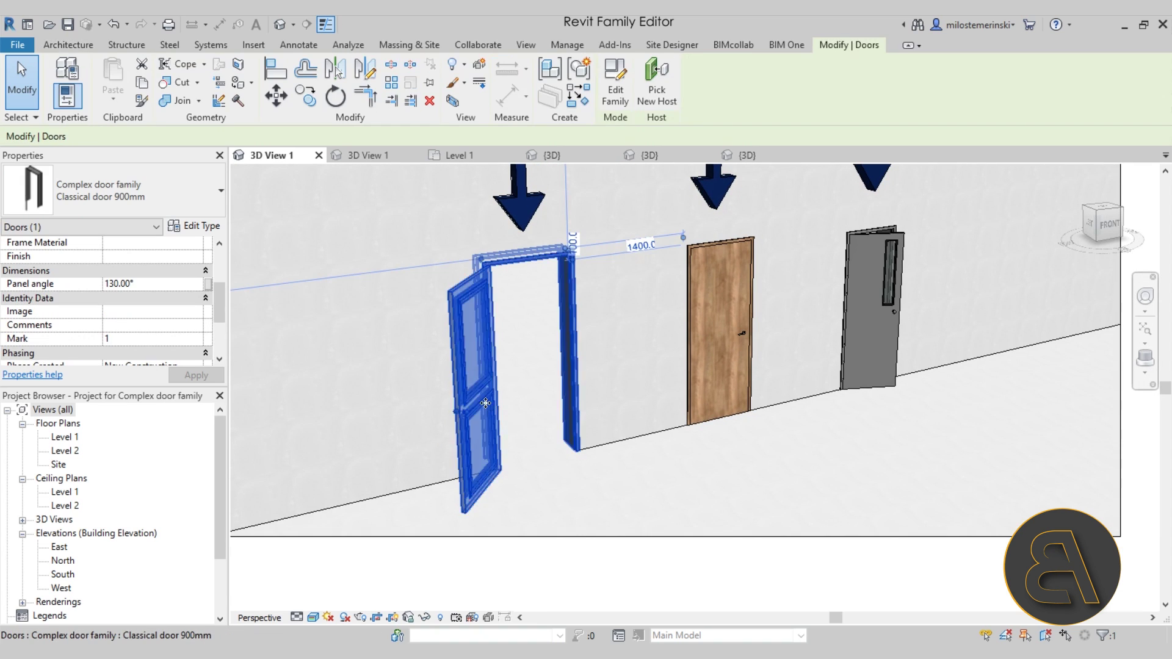
pyautogui.scroll(-3, 160, 325)
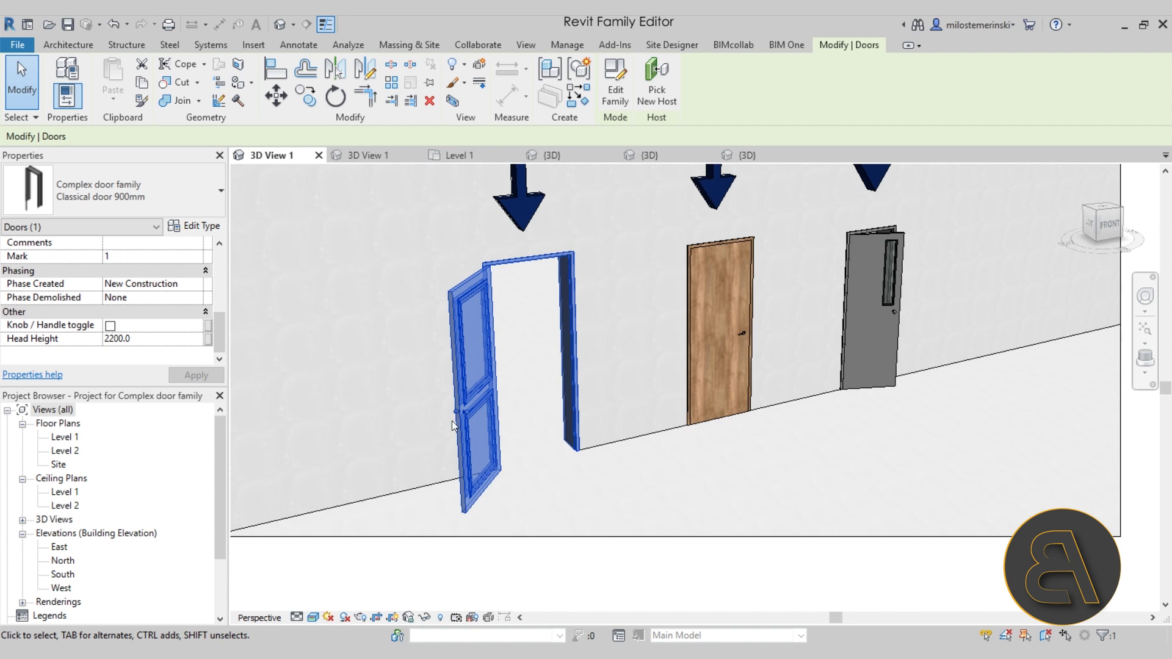
pyautogui.click(549, 497)
pyautogui.scroll(8, 495, 441)
pyautogui.scroll(-5, 400, 324)
pyautogui.click(389, 332)
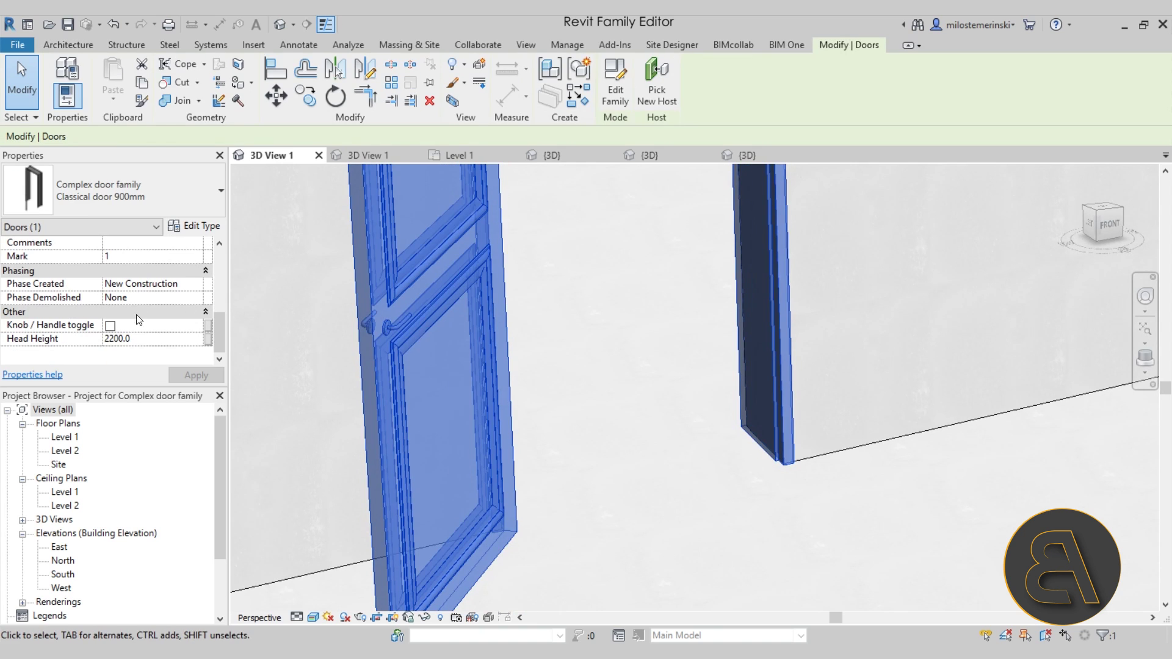
pyautogui.click(111, 326)
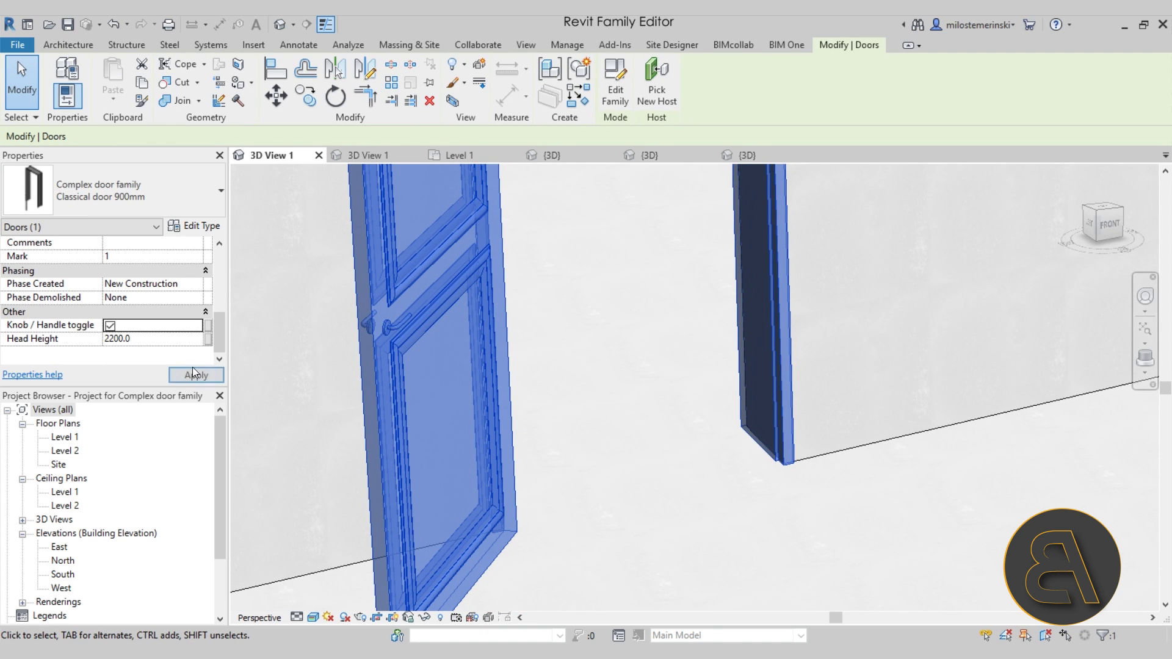
pyautogui.click(549, 414)
# Step: Review the types available for the classical door and the type properties of Classical door 900mm, including materials, dimensions and identity data
pyautogui.scroll(-5, 397, 331)
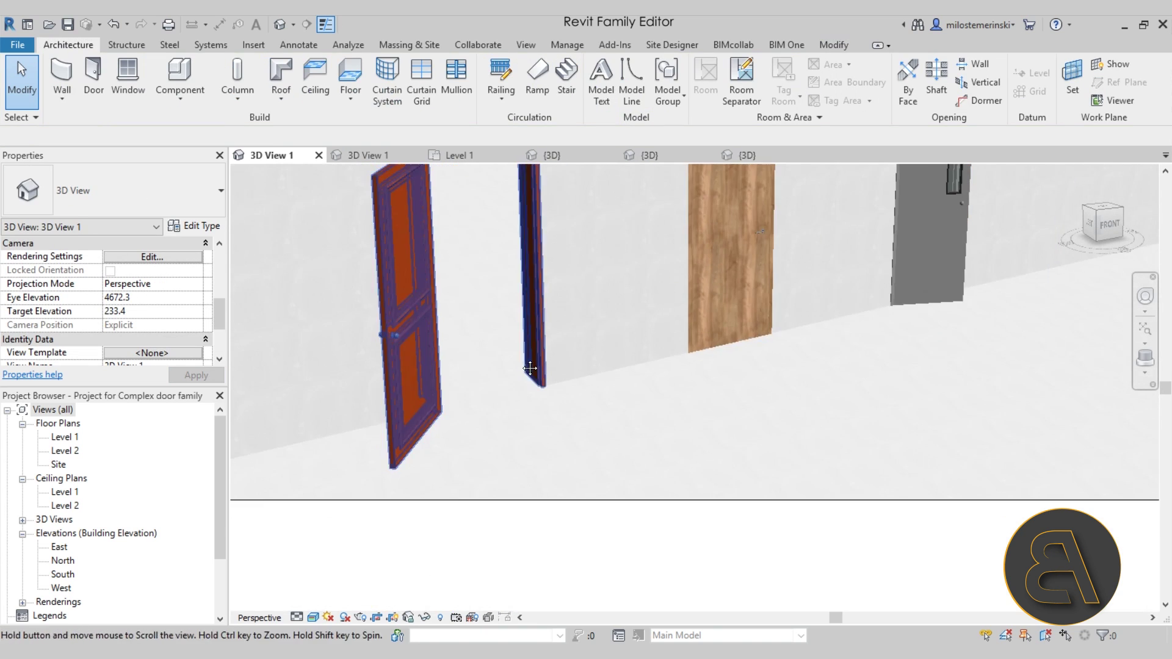
pyautogui.scroll(3, 485, 416)
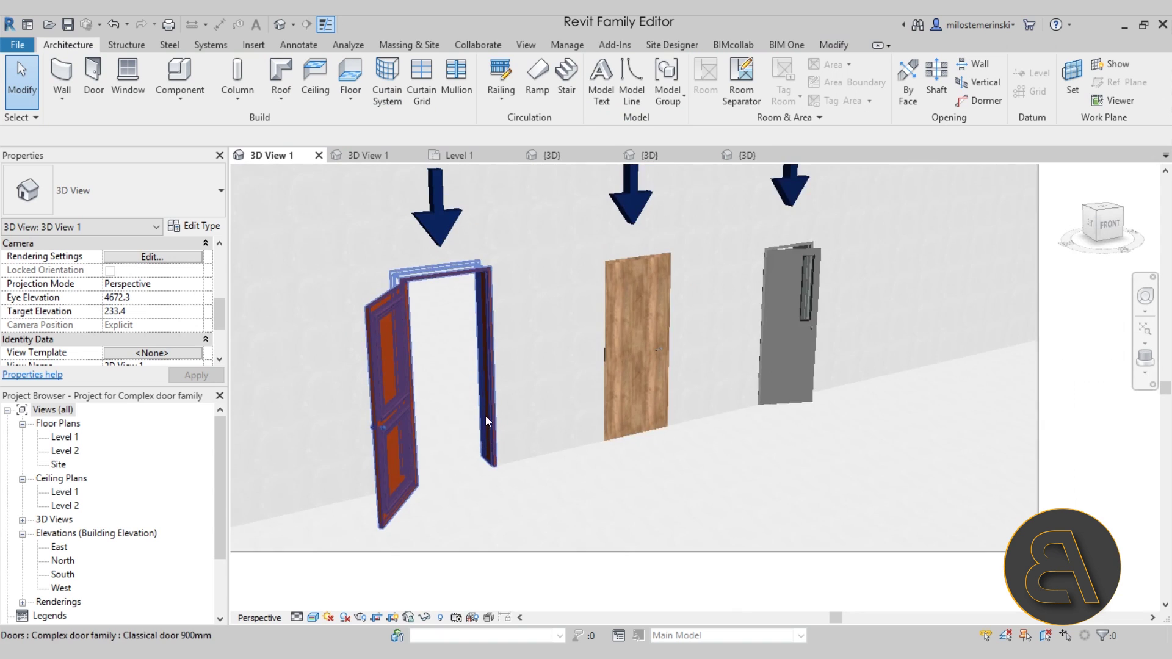
pyautogui.click(388, 379)
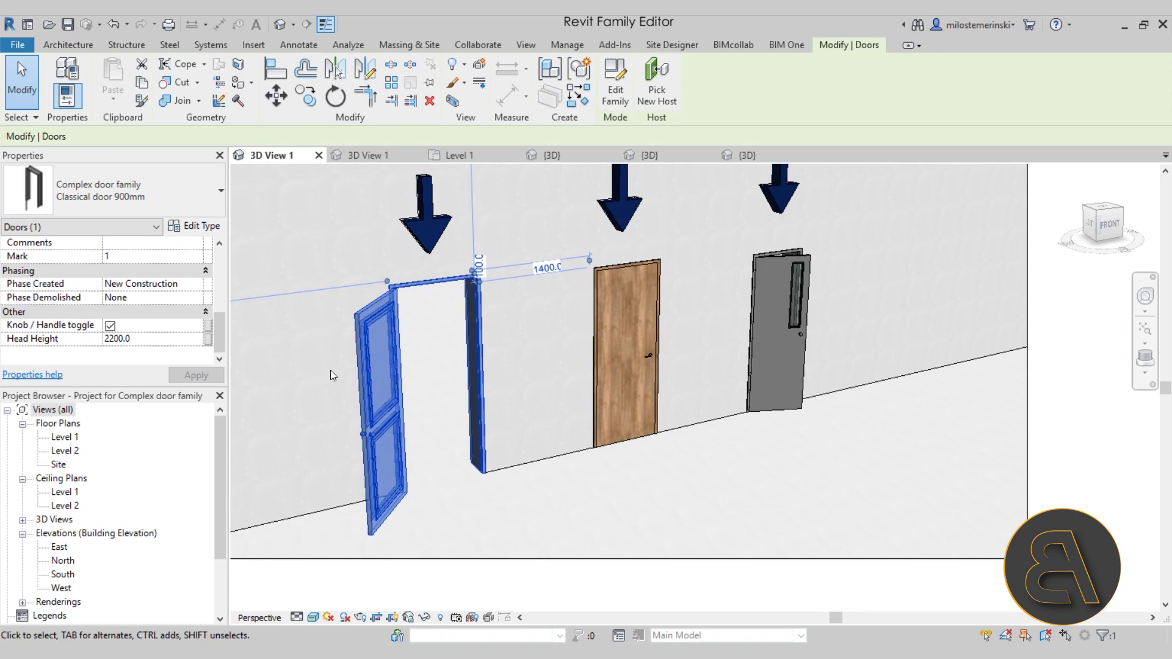
pyautogui.click(189, 194)
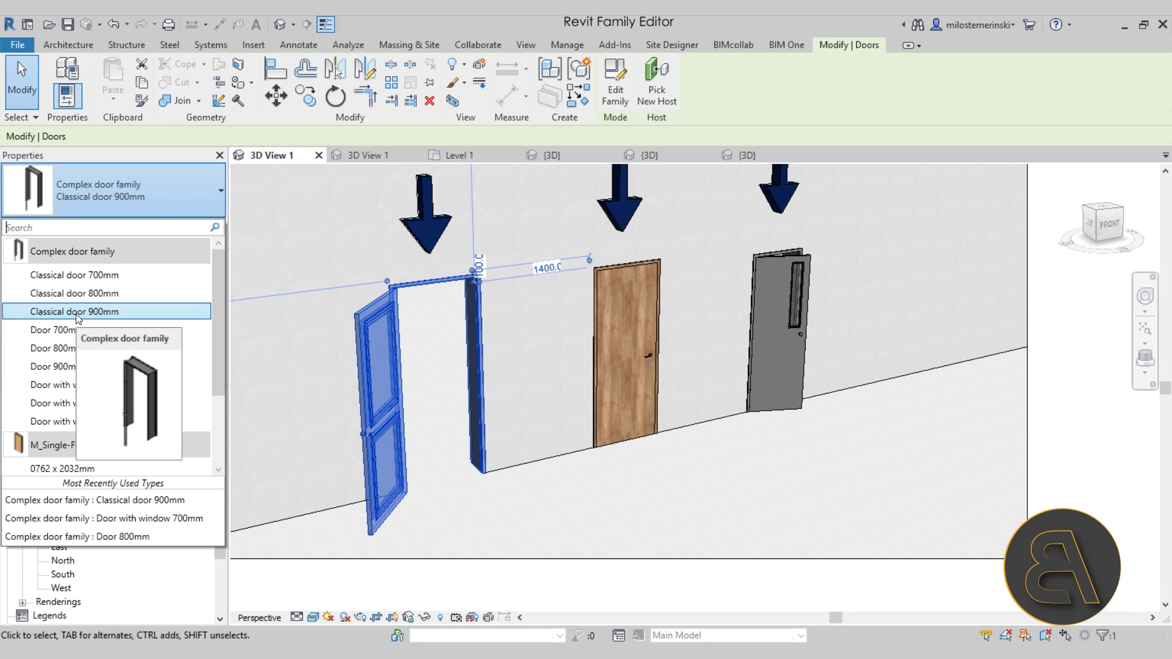
pyautogui.click(149, 188)
pyautogui.click(194, 227)
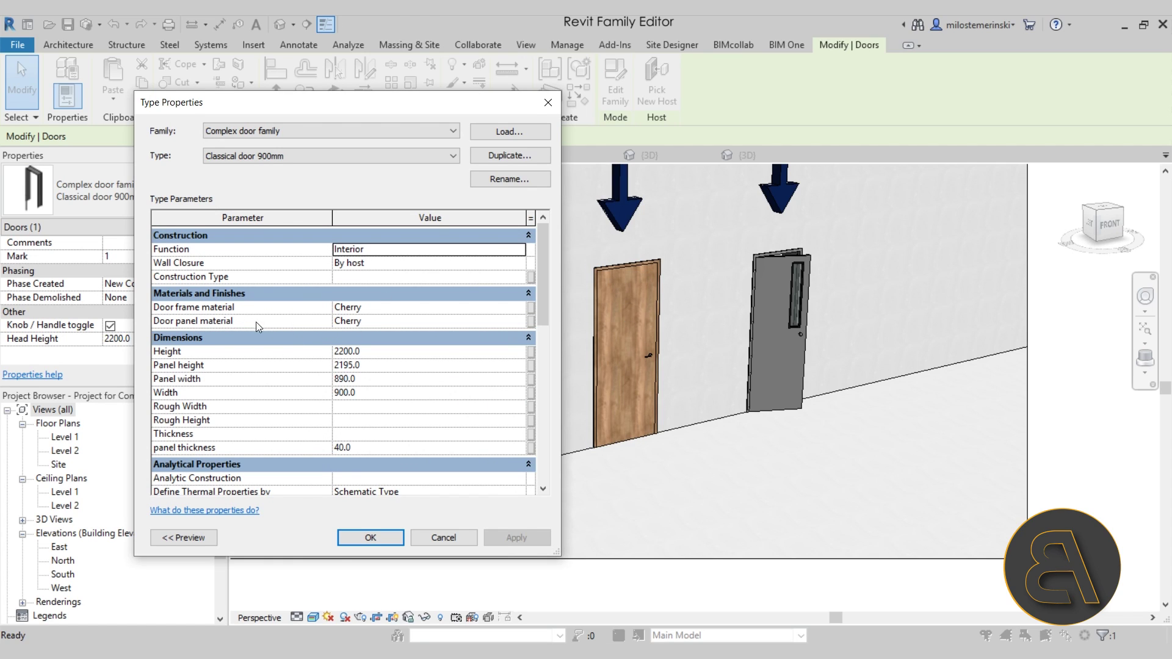
pyautogui.scroll(-2, 407, 373)
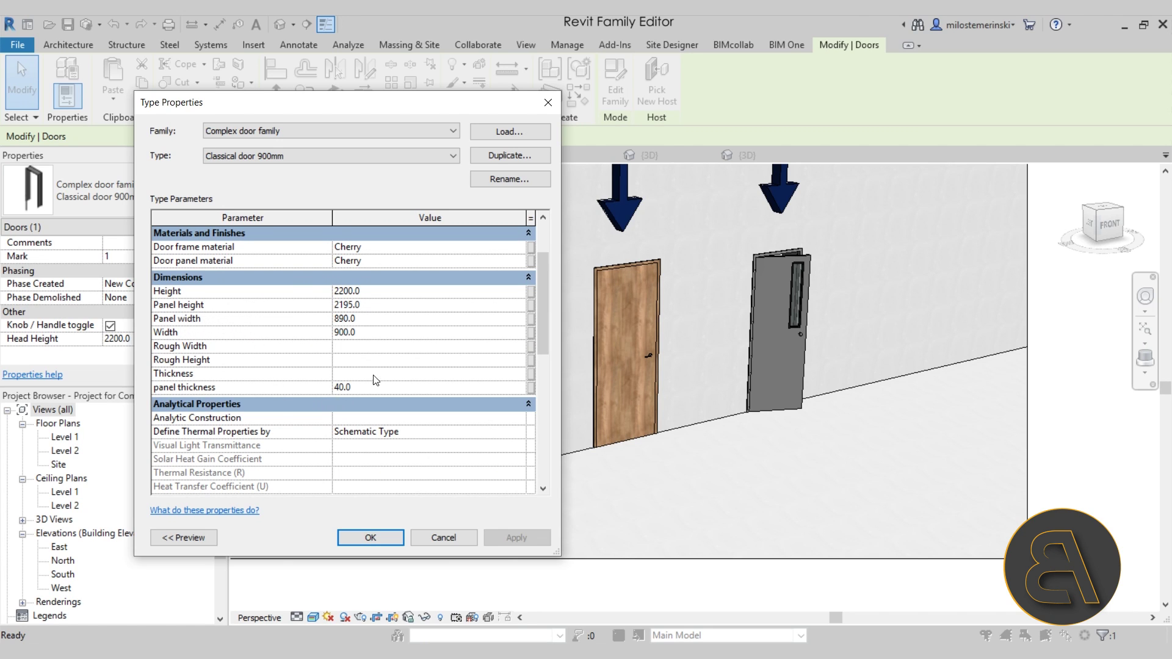
pyautogui.scroll(-5, 427, 345)
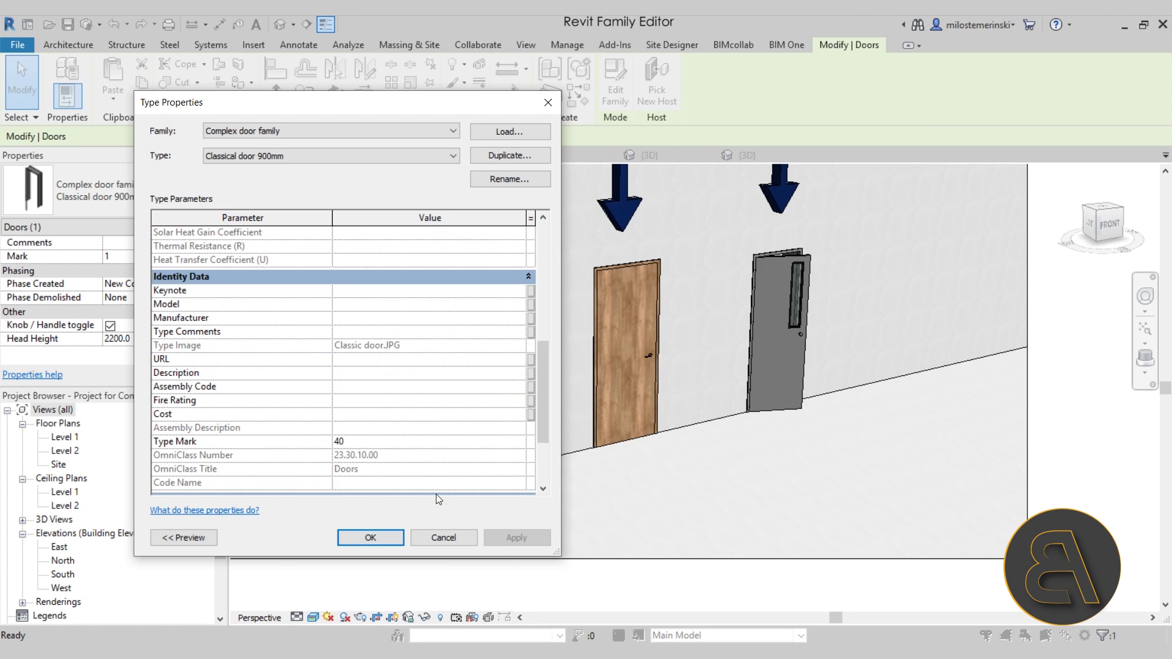
pyautogui.click(440, 540)
pyautogui.click(650, 510)
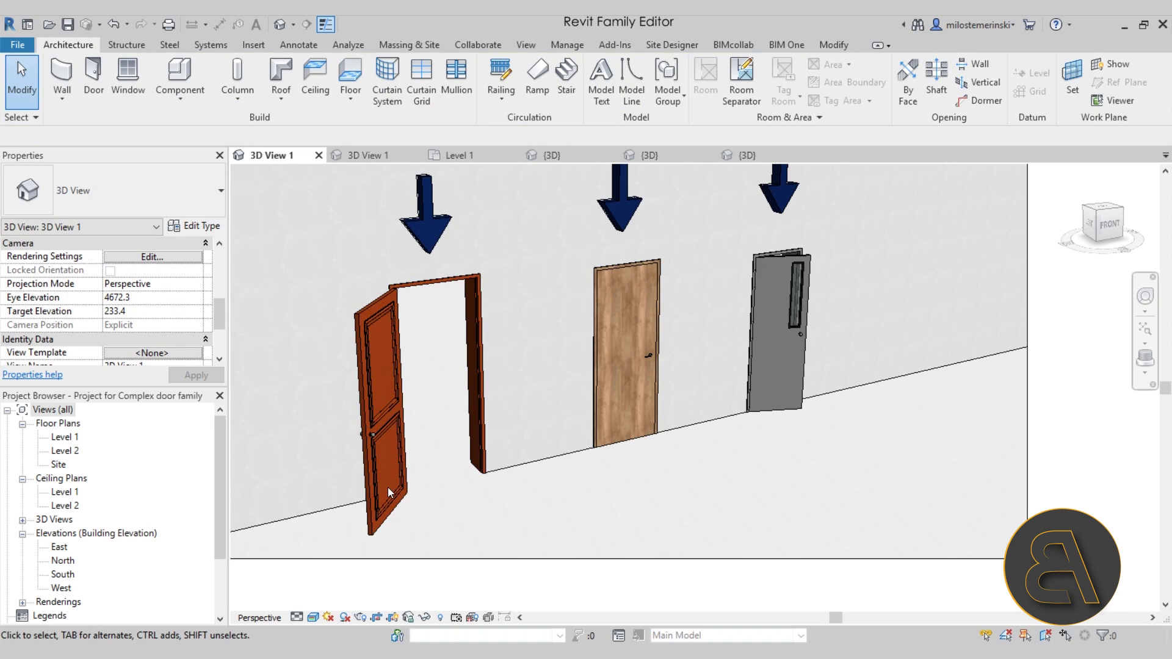
# Step: Open the classical door's Complex door family for editing in the Family Editor
pyautogui.click(403, 488)
pyautogui.scroll(2, 460, 422)
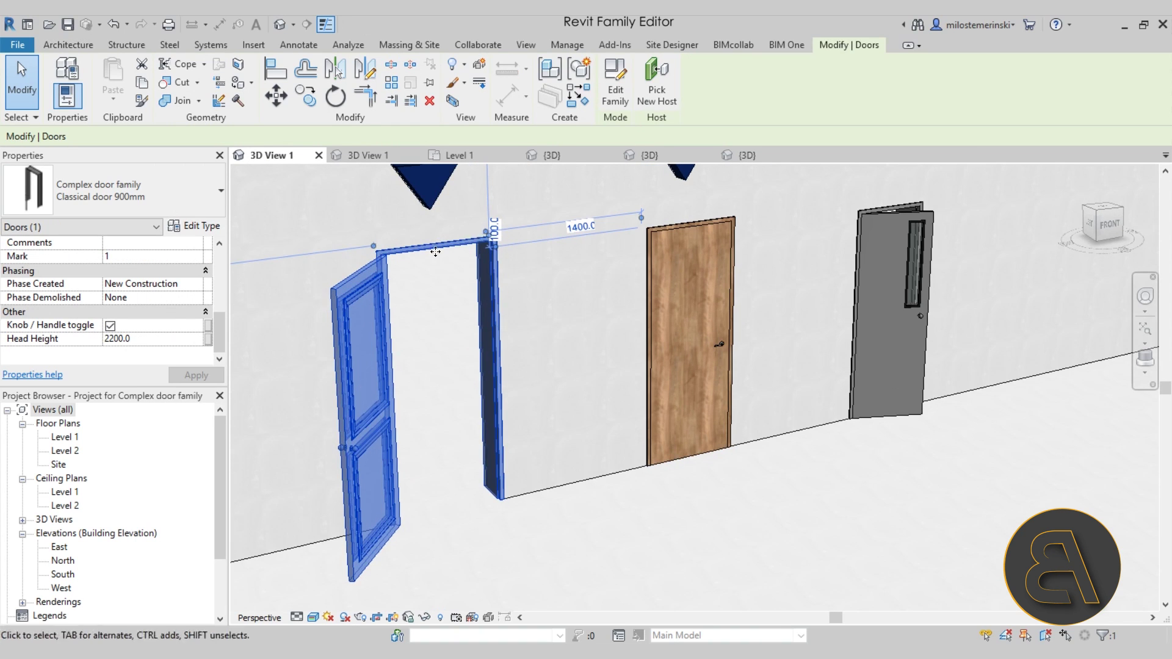
pyautogui.click(616, 97)
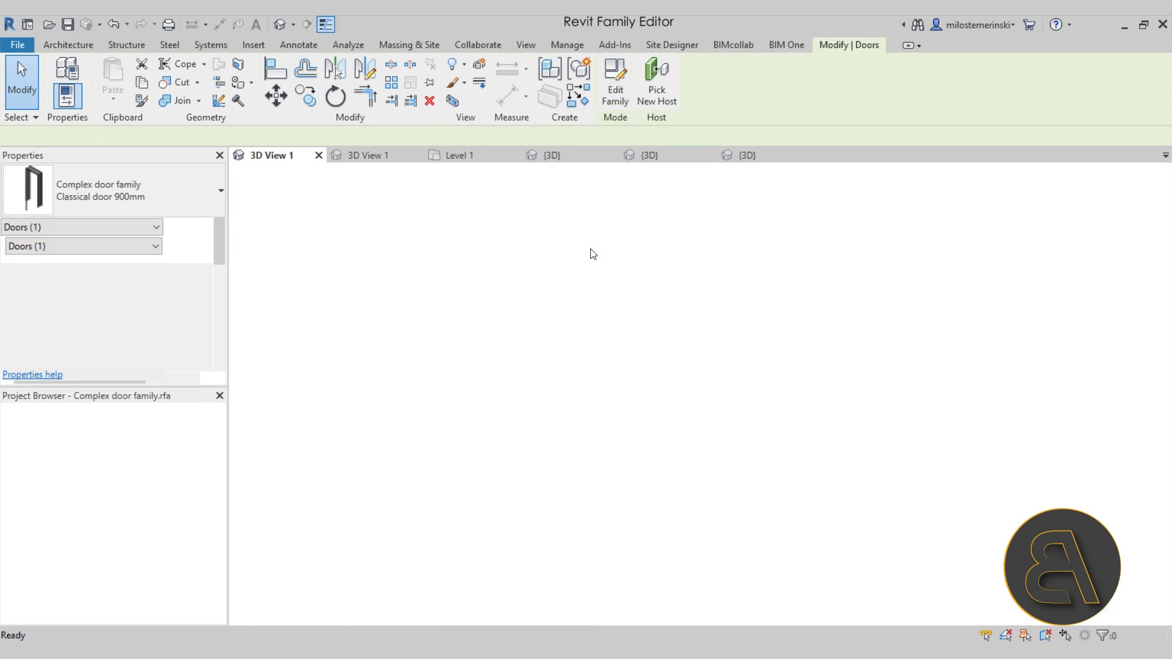
# Step: Select the nested Door panel family in the door opening of the 3D view
pyautogui.keyDown('shift'); pyautogui.moveTo(670, 430); pyautogui.dragTo(677, 544, button='middle'); pyautogui.keyUp('shift')
pyautogui.click(710, 553)
pyautogui.press('Escape')
pyautogui.click(736, 491)
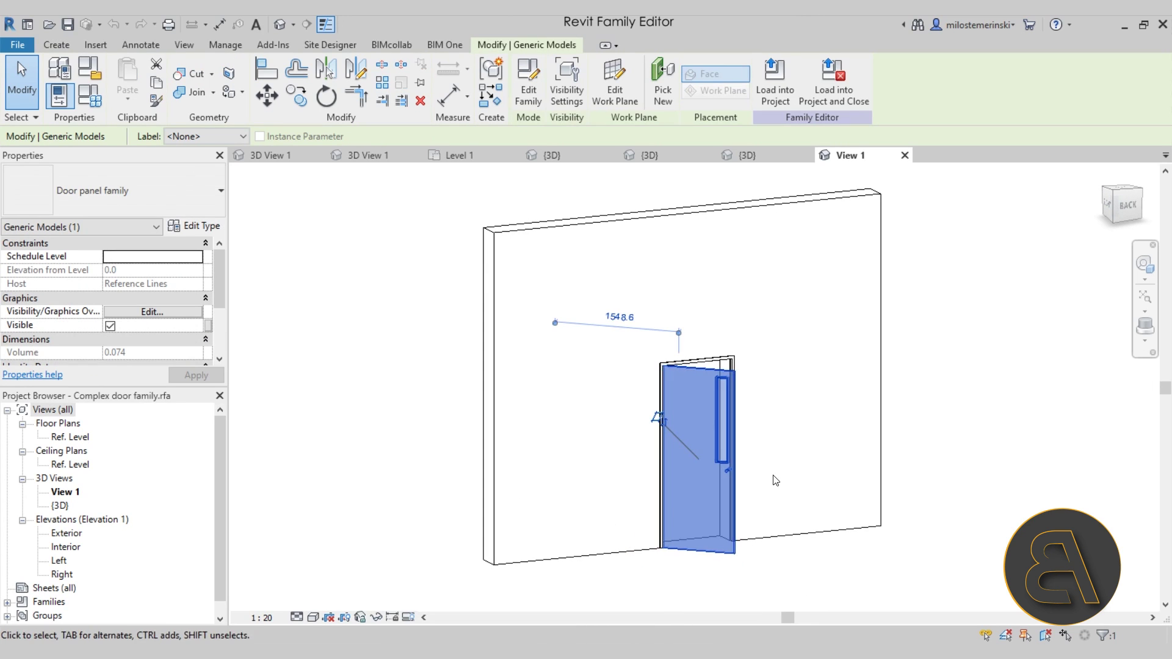
pyautogui.moveTo(784, 478); pyautogui.dragTo(706, 474, button='middle')
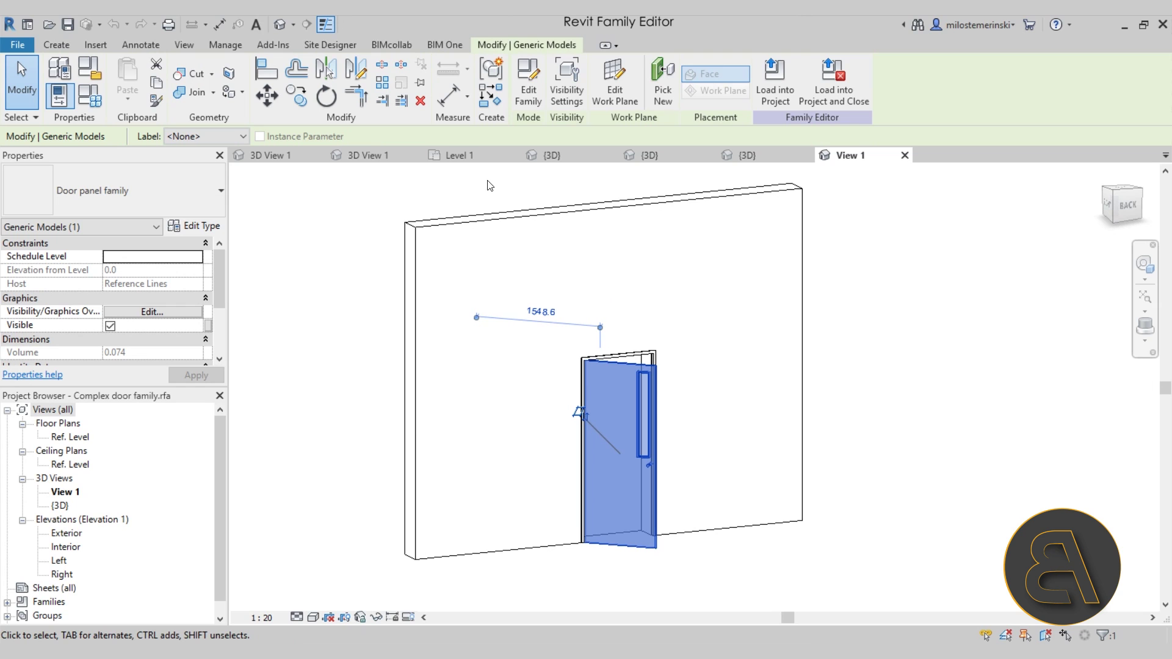
# Step: Open the nested Door panel family for editing and inspect its Door Knob and Door handle components
pyautogui.click(528, 82)
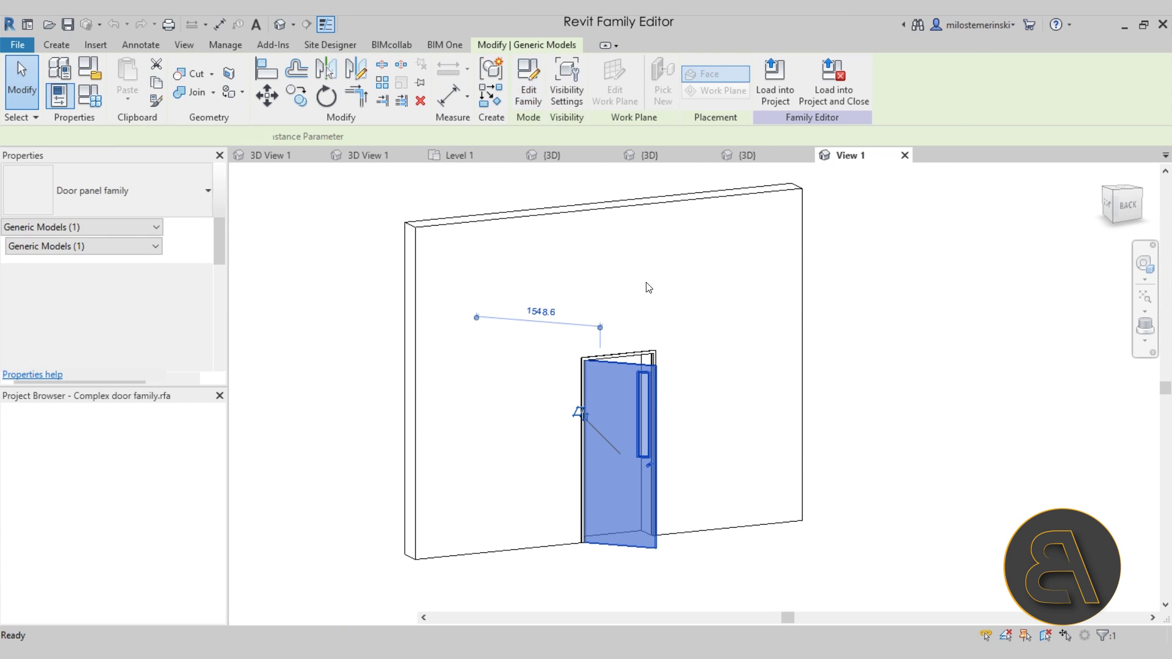
pyautogui.scroll(5, 557, 288)
pyautogui.scroll(1, 557, 288)
pyautogui.click(557, 275)
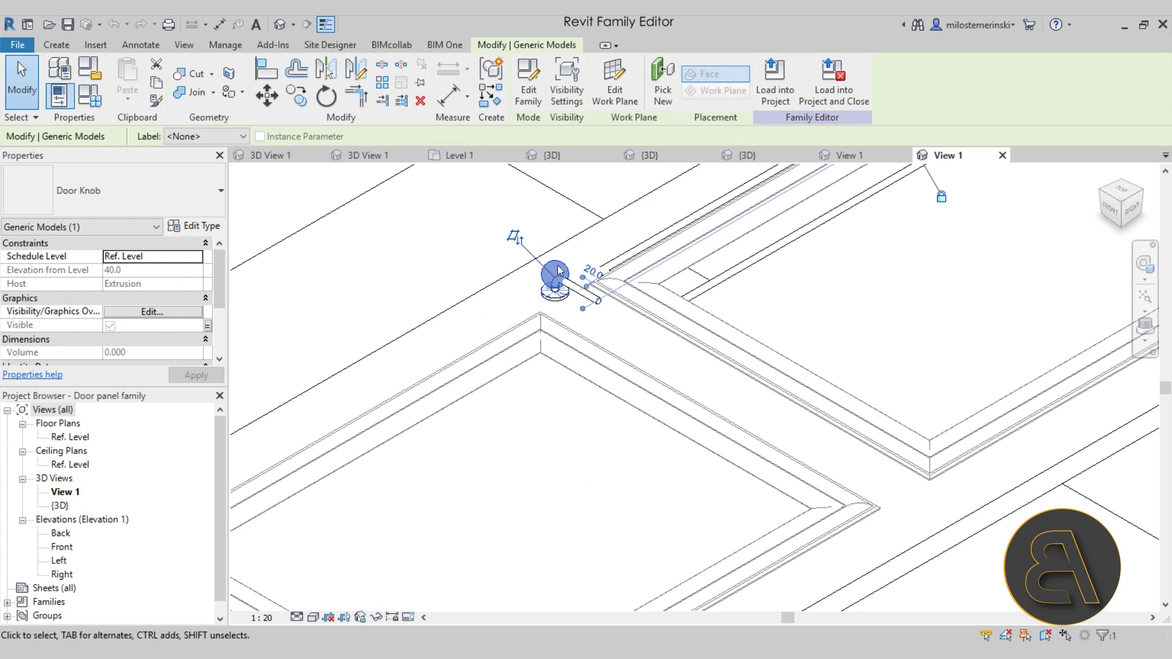
pyautogui.click(546, 274)
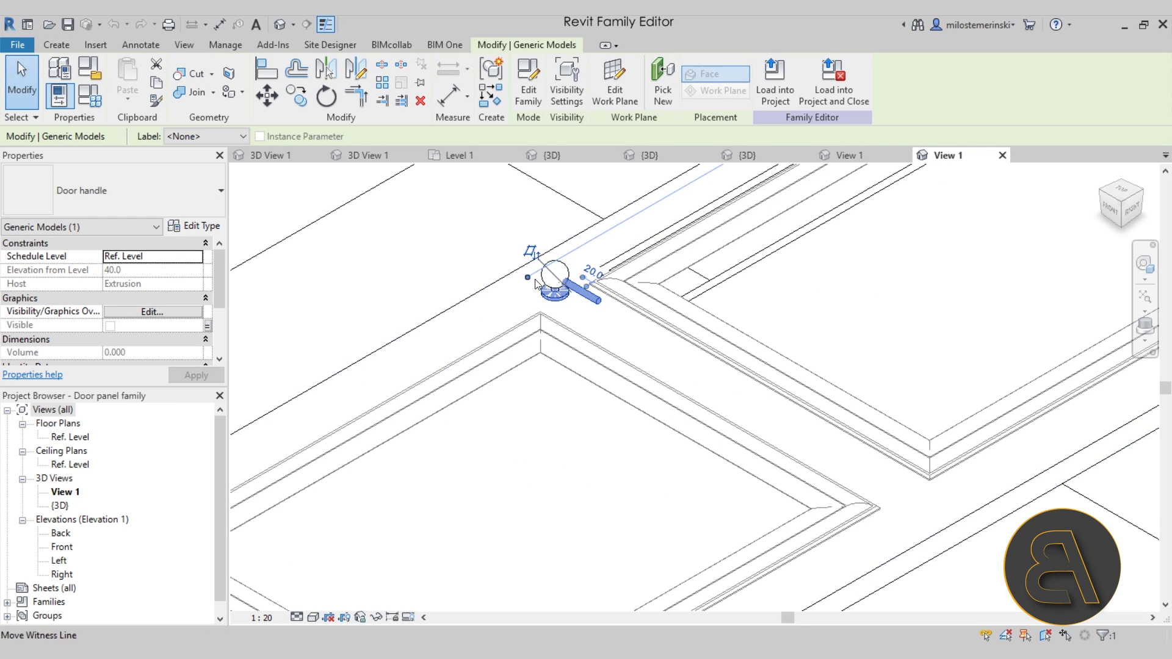
pyautogui.scroll(-6, 545, 275)
pyautogui.moveTo(641, 398); pyautogui.dragTo(642, 402, button='middle')
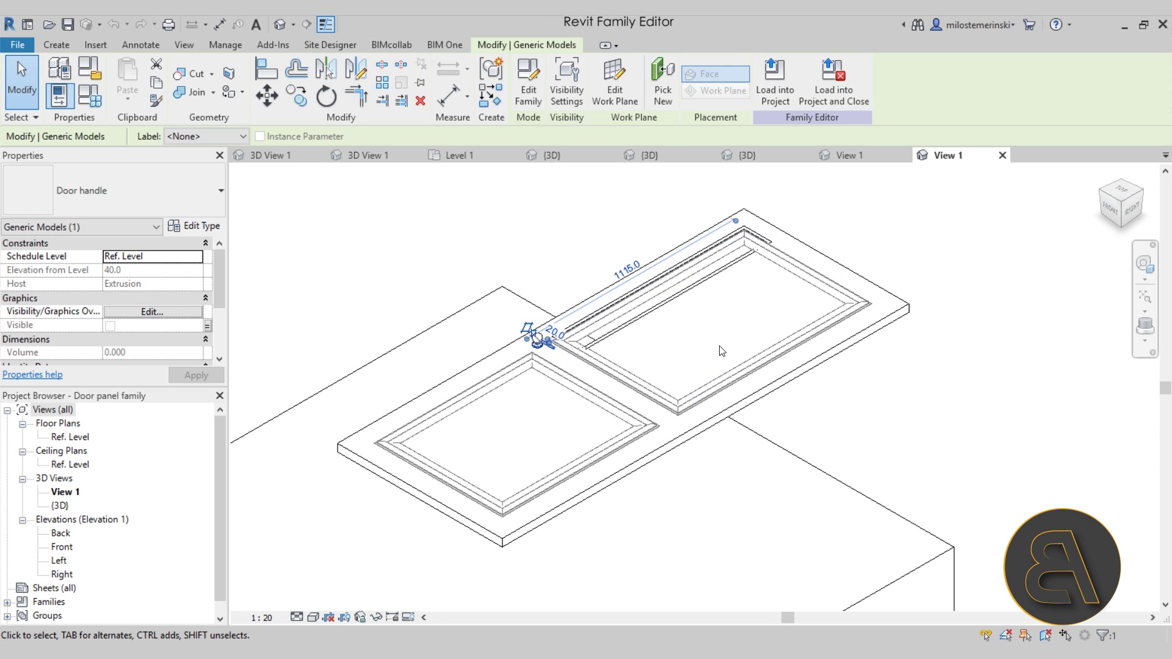
# Step: Close the door panel and complex door families and return to the project's 3D view of the three doors
pyautogui.click(1002, 155)
pyautogui.click(618, 346)
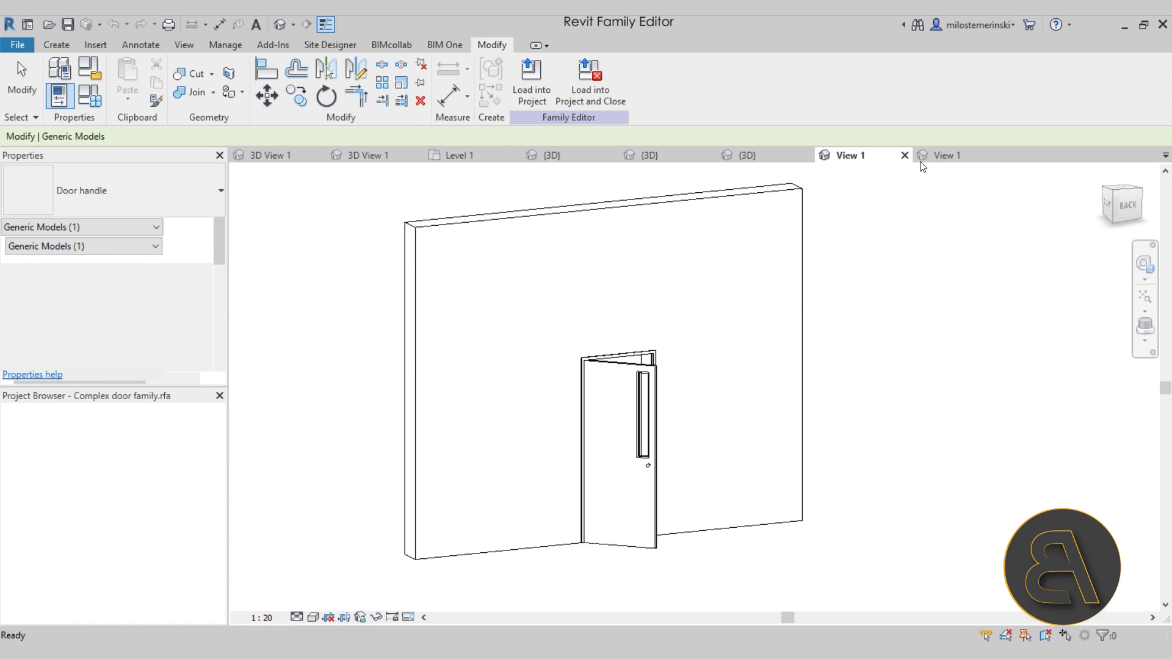
pyautogui.click(905, 155)
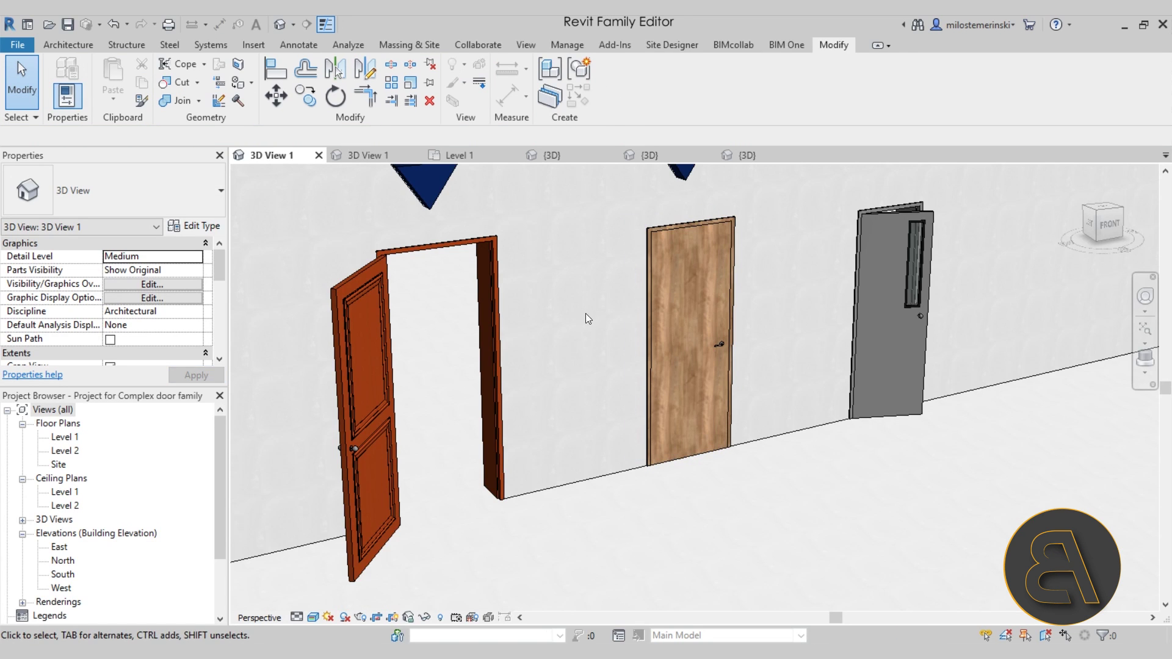
pyautogui.scroll(-5, 617, 289)
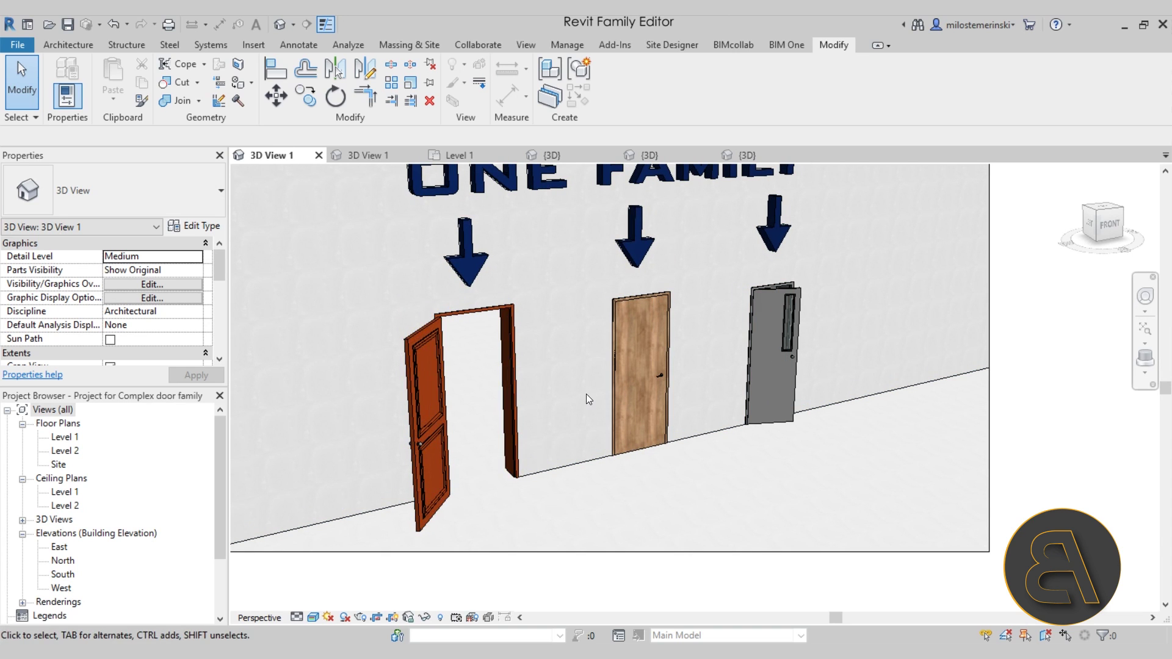
pyautogui.scroll(4, 611, 427)
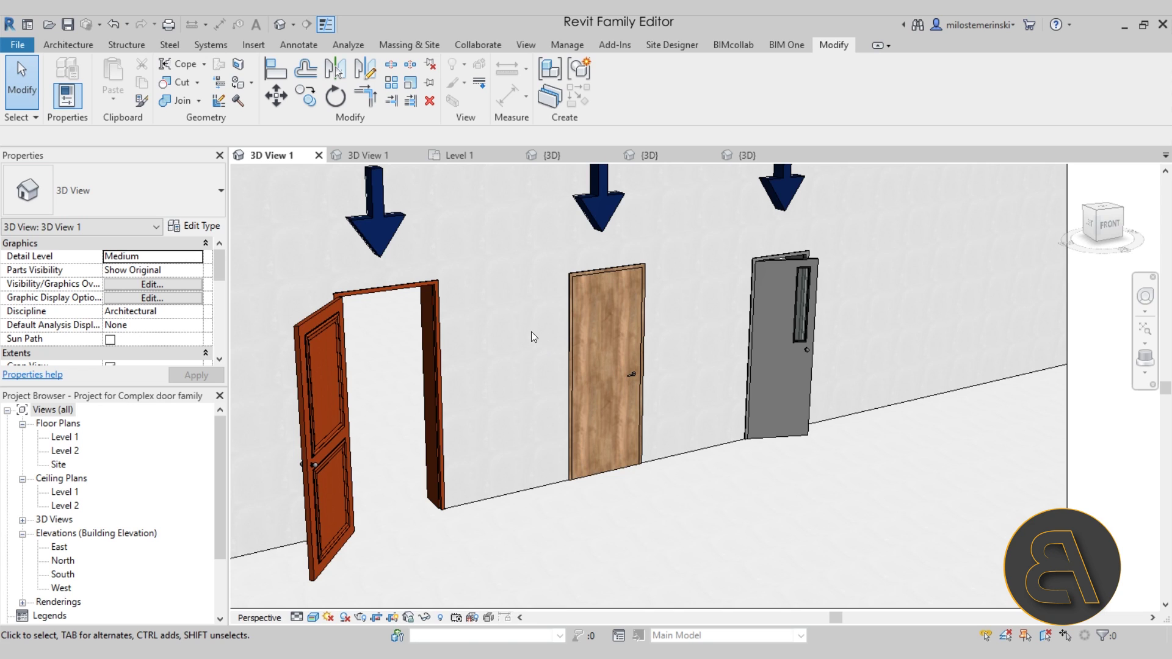
# Step: Switch to the light family project's 3D view and examine the Ceiling Light 800mm fixture and its suspension rods
pyautogui.click(386, 158)
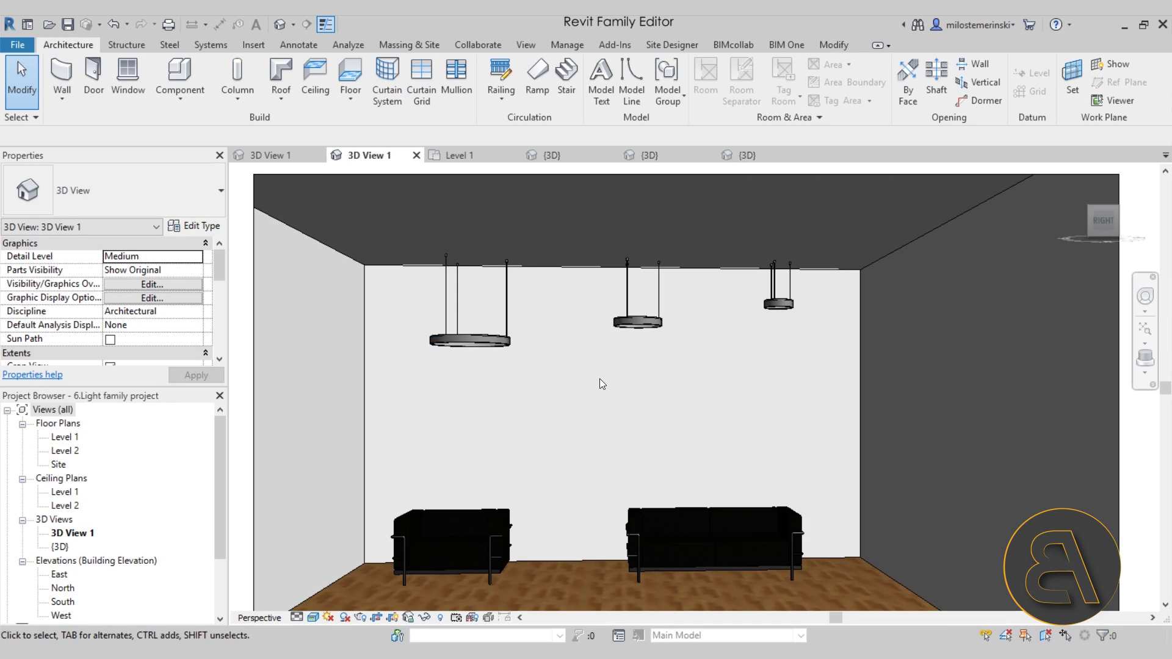
pyautogui.click(526, 345)
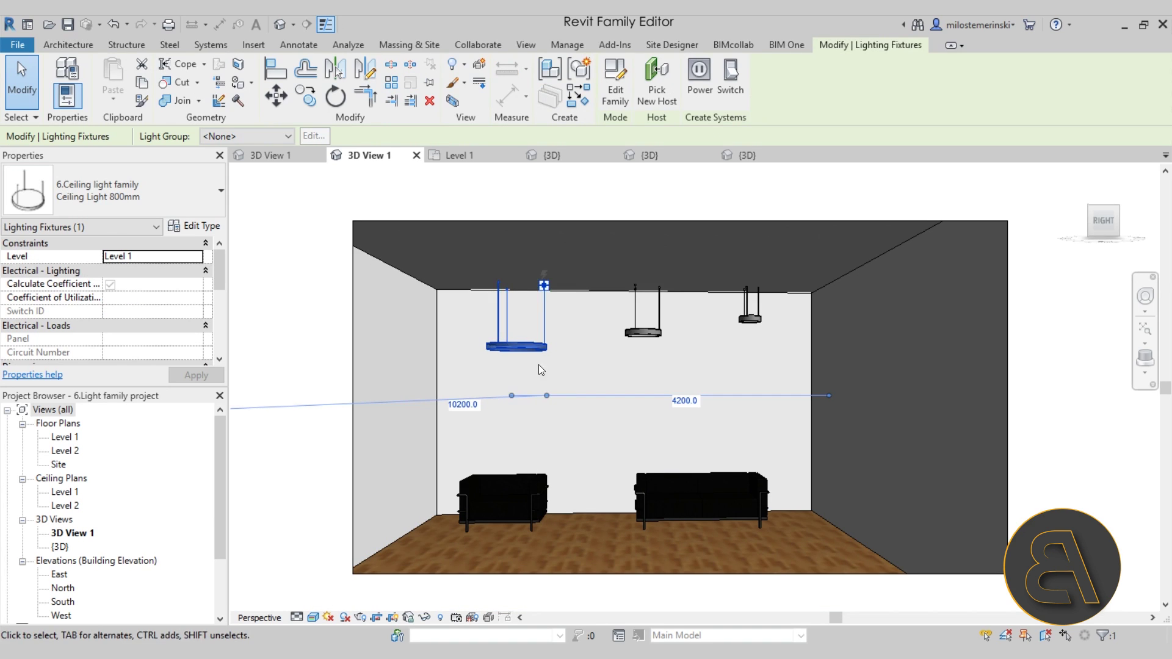
pyautogui.scroll(3, 518, 361)
pyautogui.scroll(2, 519, 360)
pyautogui.scroll(-3, 511, 381)
pyautogui.moveTo(557, 357); pyautogui.dragTo(569, 382, button='middle')
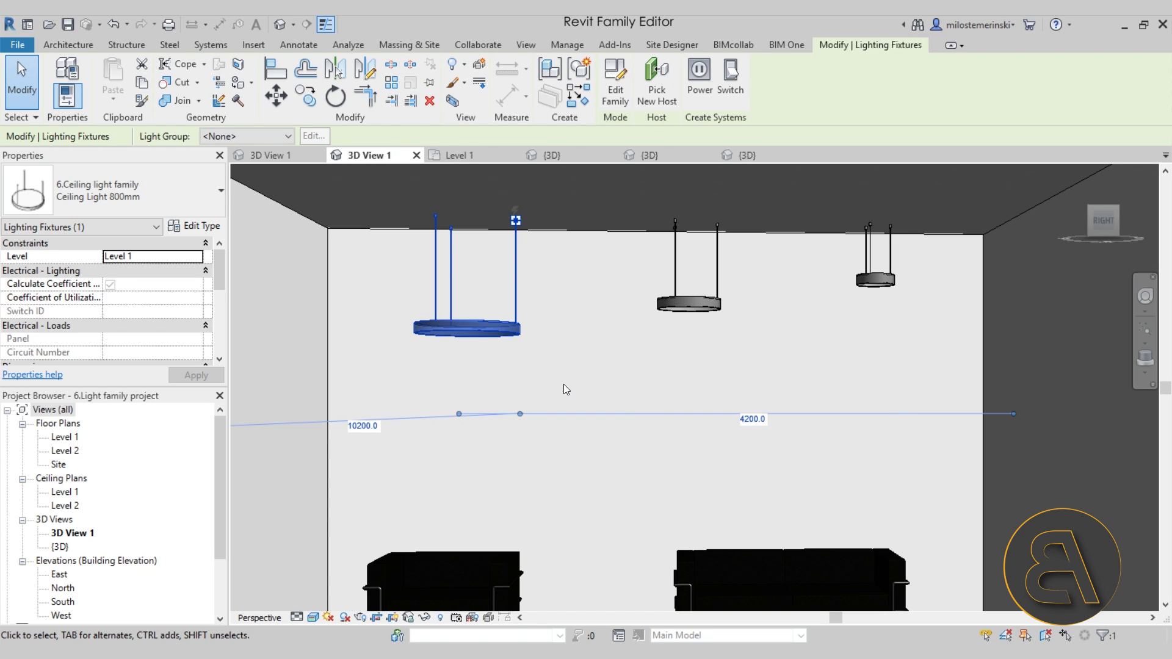
pyautogui.scroll(-3, 563, 397)
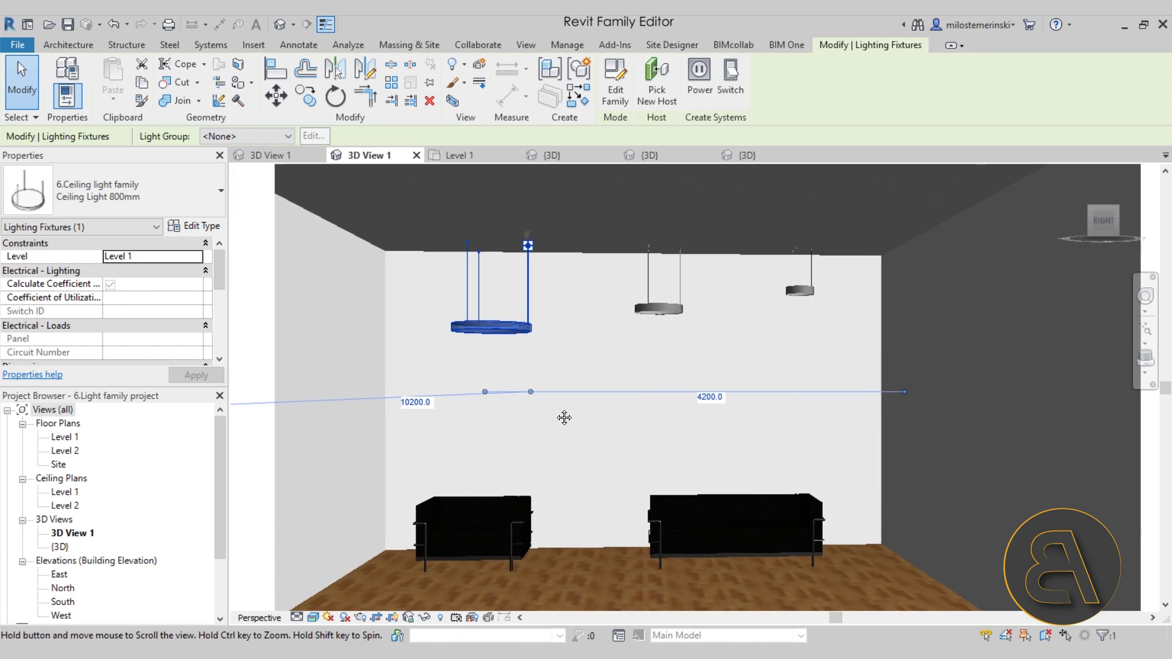
pyautogui.scroll(-2, 192, 491)
pyautogui.moveTo(505, 457); pyautogui.dragTo(627, 393, button='middle')
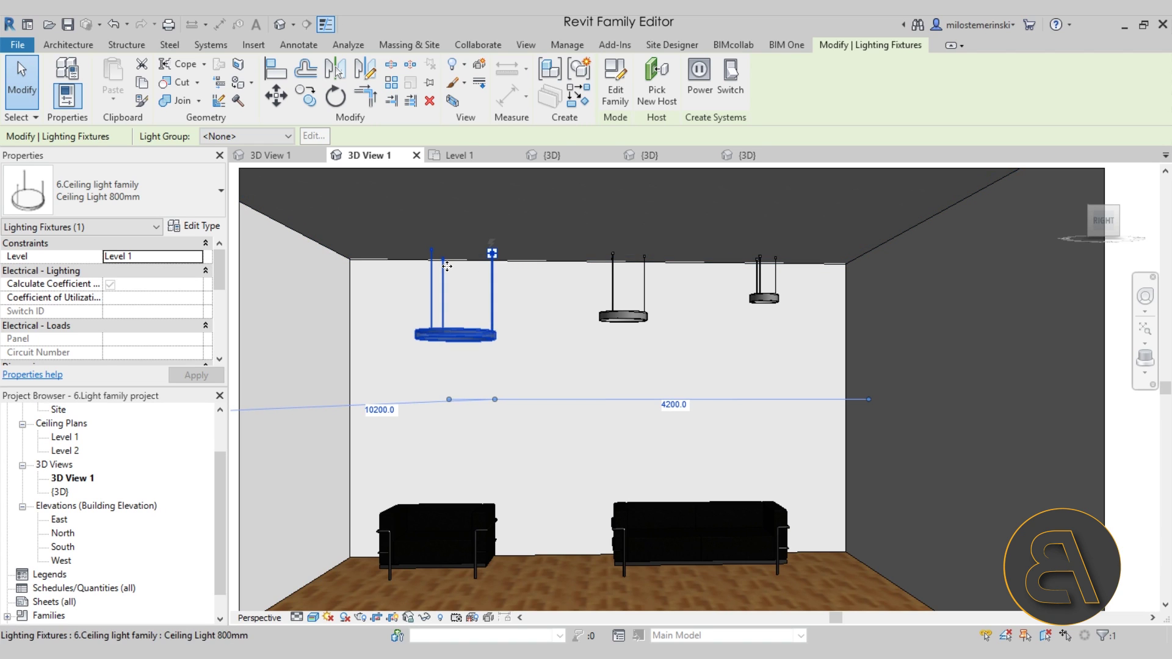
pyautogui.scroll(4, 478, 335)
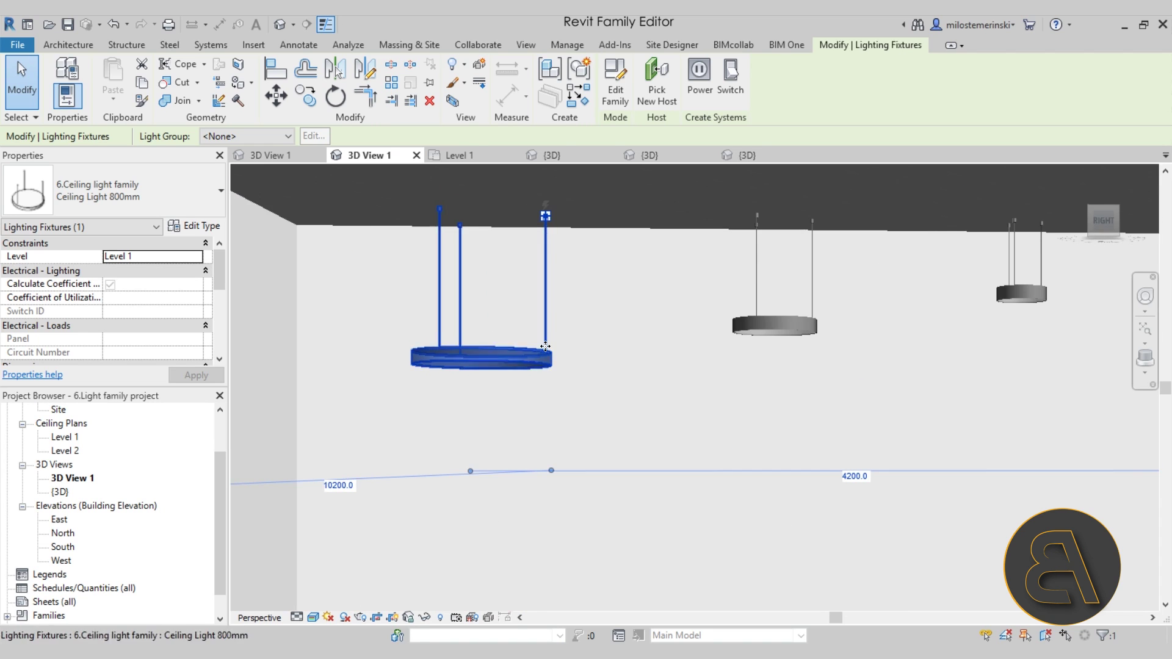
pyautogui.scroll(2, 452, 366)
pyautogui.moveTo(529, 379); pyautogui.dragTo(498, 406, button='middle')
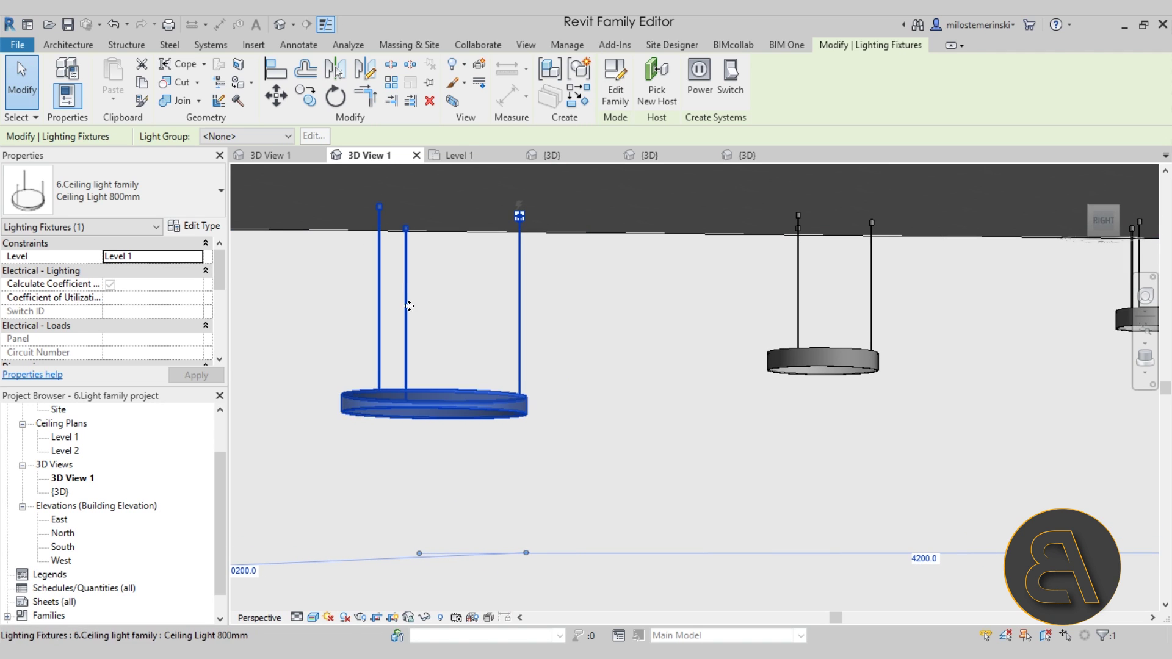
pyautogui.moveTo(594, 339); pyautogui.dragTo(536, 339, button='middle')
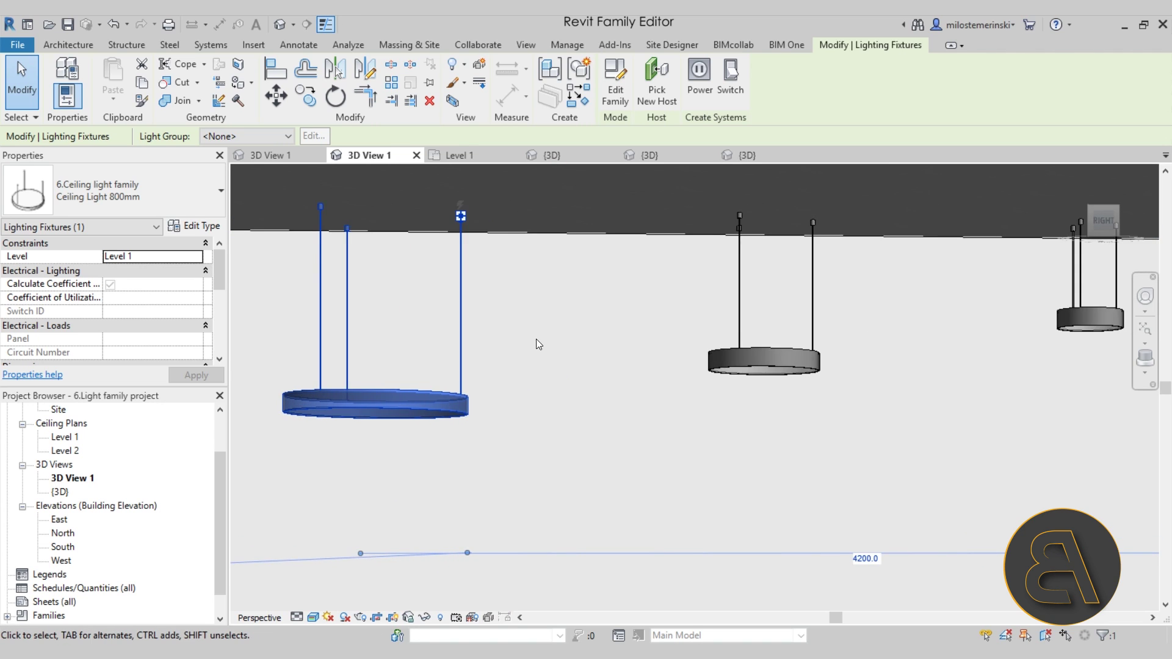
pyautogui.scroll(-1, 544, 351)
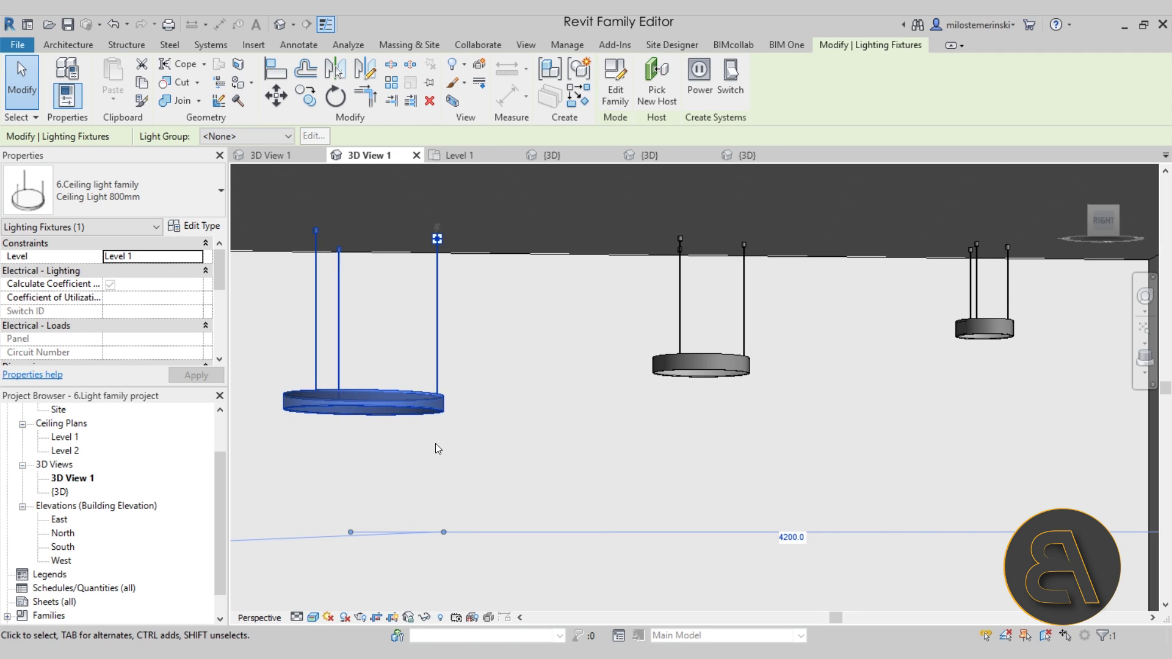
# Step: Select the Ceiling Light 500mm and Ceiling Light 300mm fixtures in turn to compare the family's types
pyautogui.click(733, 369)
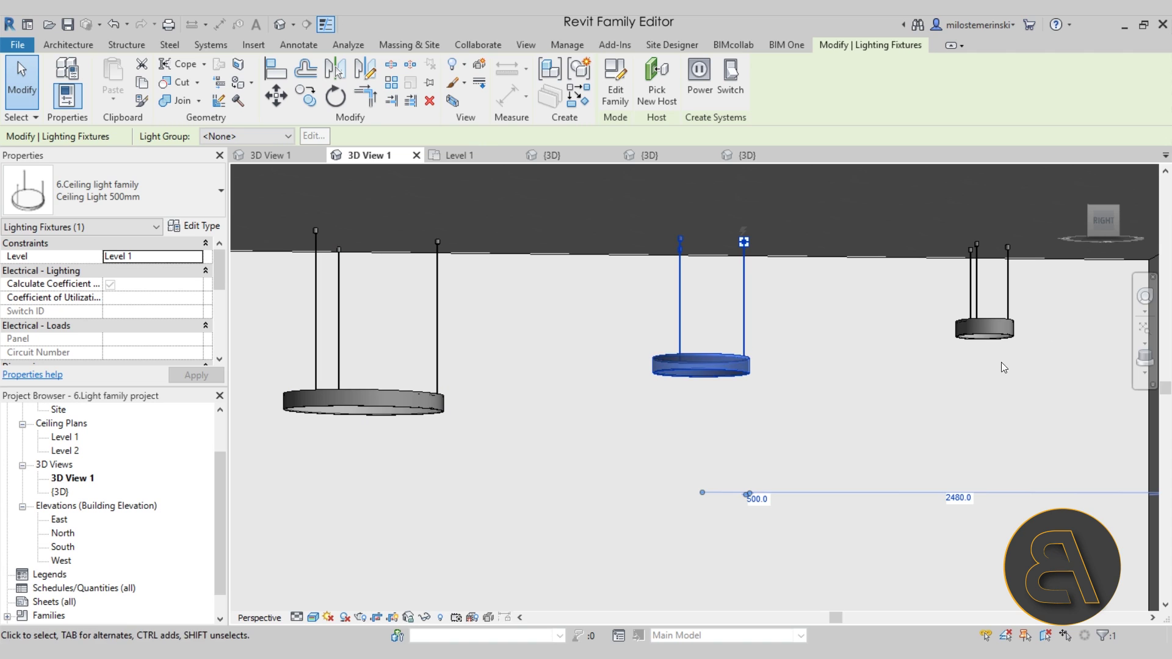
pyautogui.click(1007, 330)
pyautogui.scroll(3, 1039, 297)
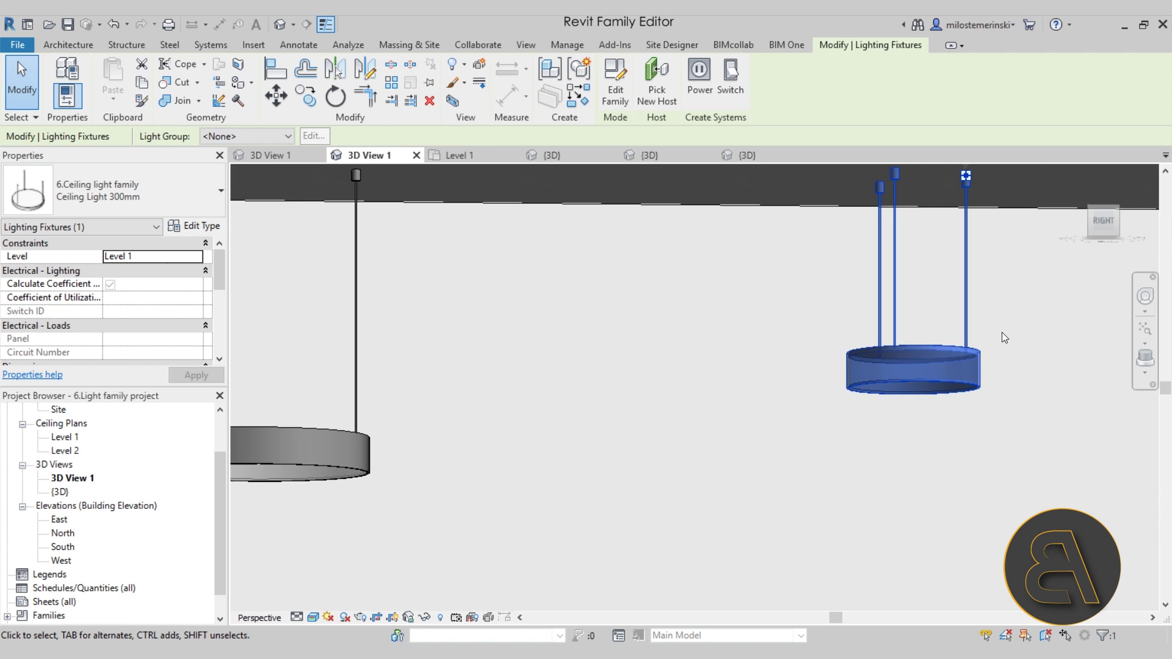
pyautogui.scroll(-5, 1002, 338)
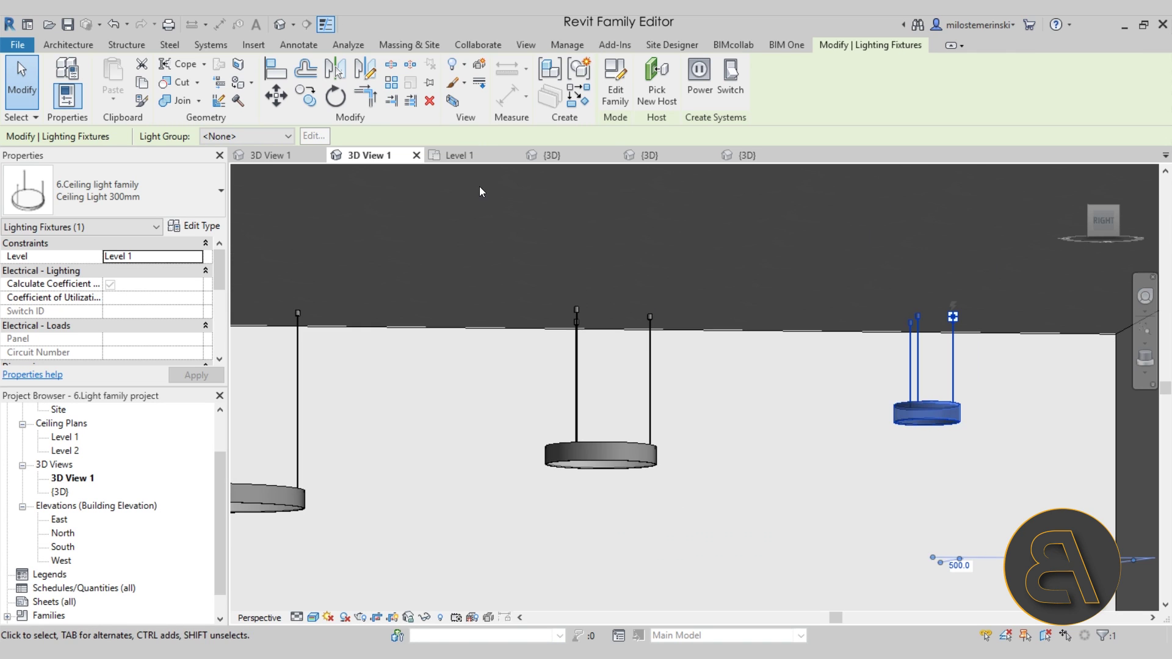
# Step: Examine the triangle formulas for h, R and a in the formula project's Level 1 plan, and return to the ceiling lights
pyautogui.click(465, 156)
pyautogui.moveTo(640, 444); pyautogui.dragTo(658, 489, button='middle')
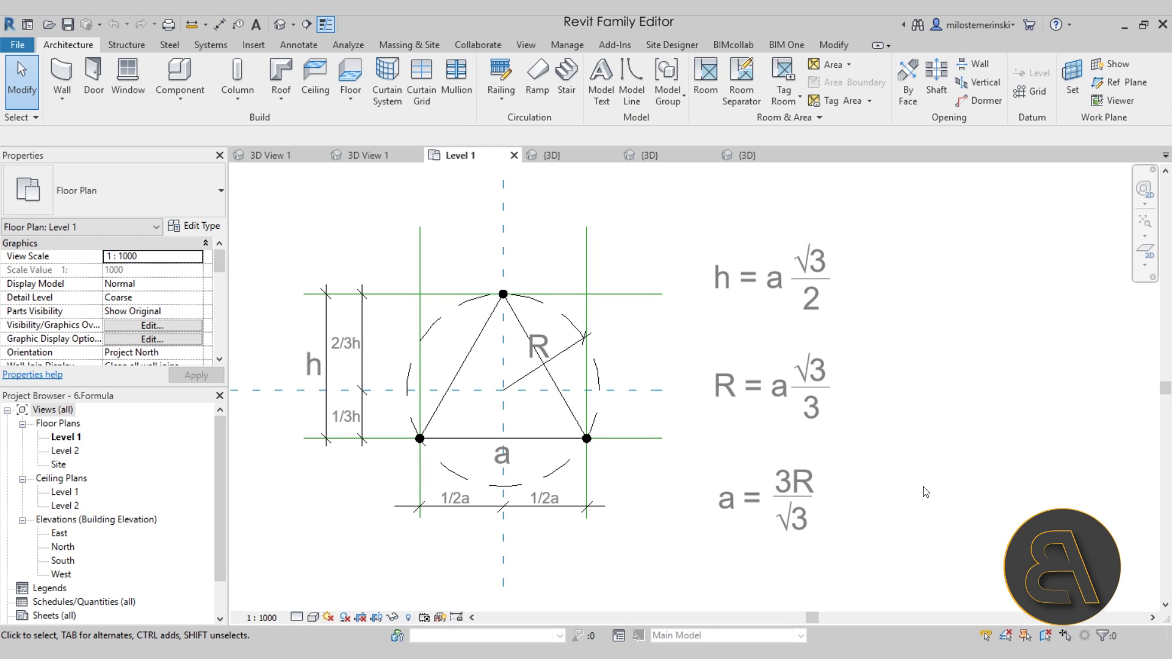
pyautogui.click(397, 156)
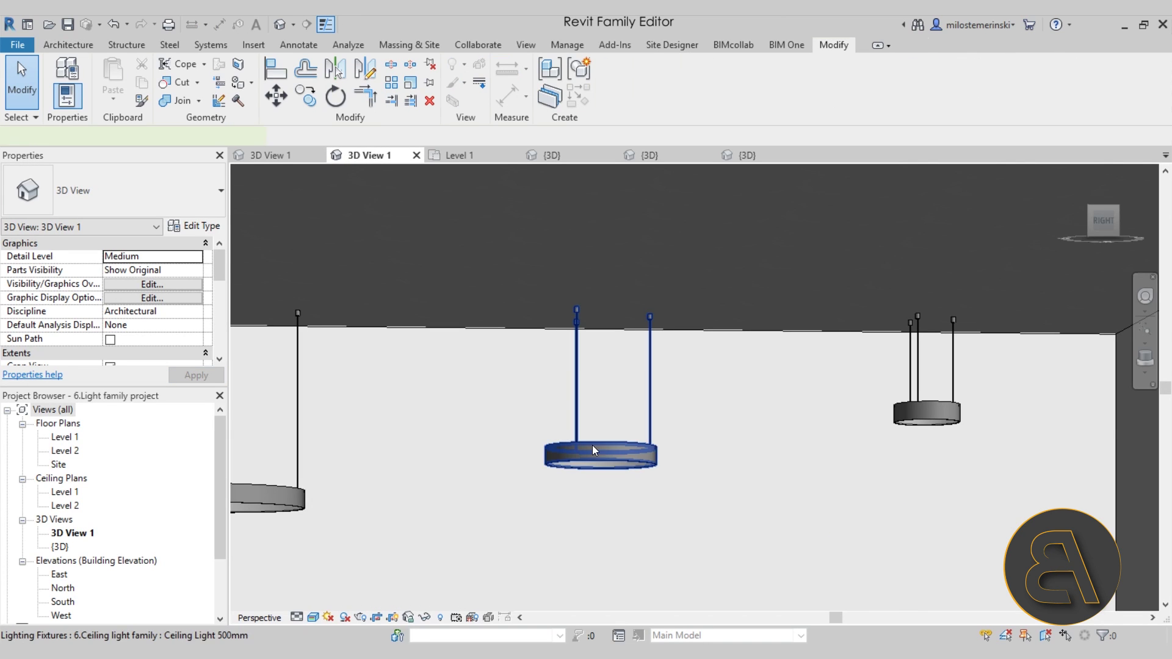
# Step: Set the Ceiling offset of the middle Ceiling Light 500mm fixture to 40
pyautogui.click(592, 446)
pyautogui.moveTo(372, 417); pyautogui.dragTo(420, 379, button='middle')
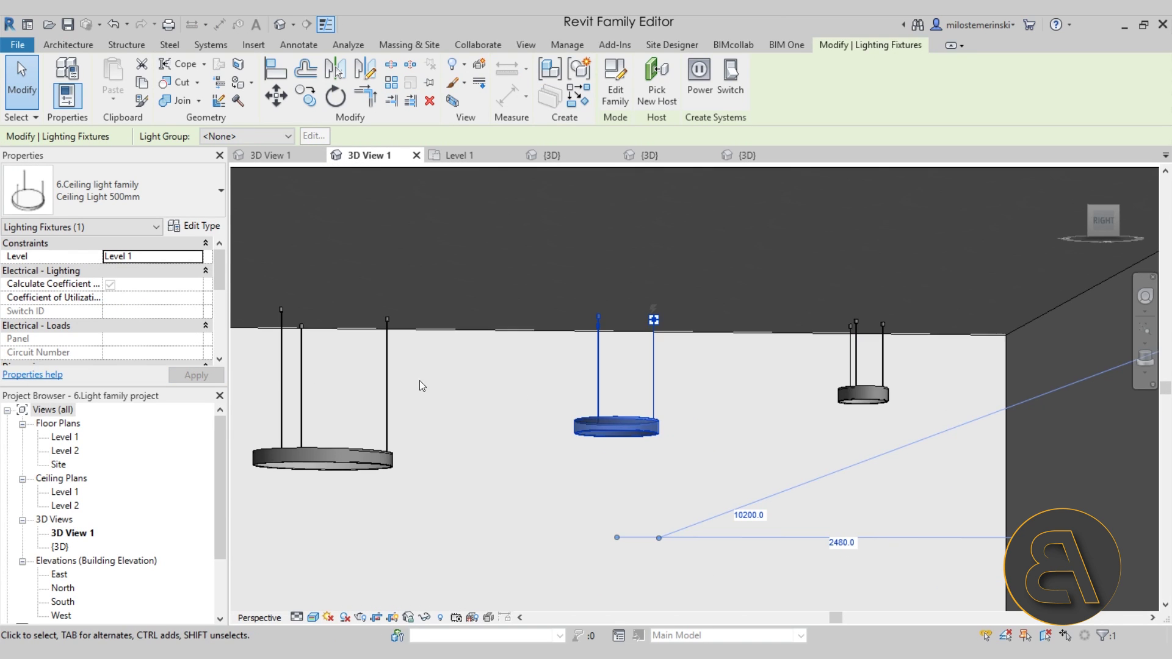
pyautogui.scroll(-3, 169, 288)
pyautogui.scroll(1, 169, 289)
pyautogui.click(125, 283)
pyautogui.write('40')
pyautogui.press('Tab')
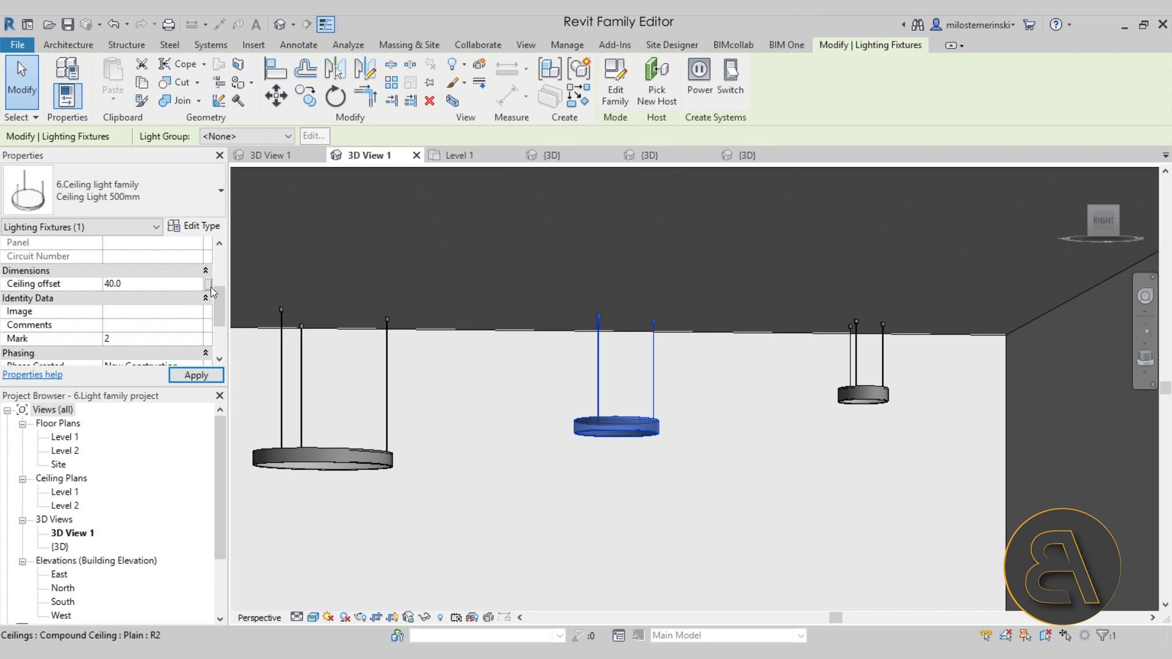
# Step: Set the Ceiling offset of the middle Ceiling Light 500mm fixture to 300
pyautogui.click(151, 285)
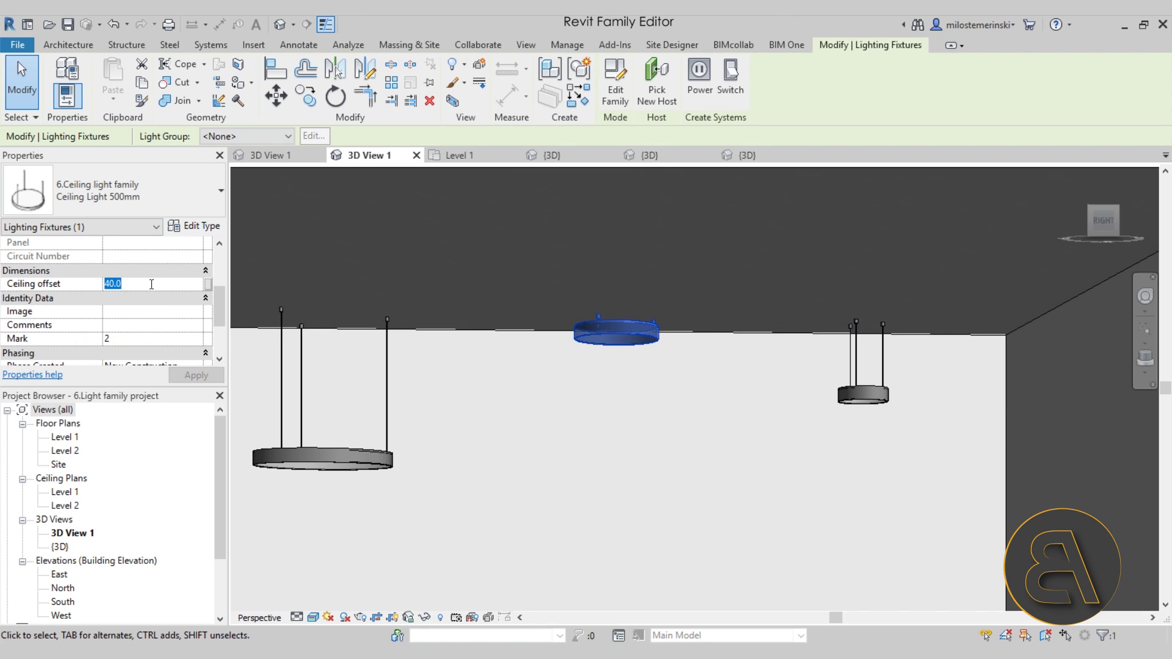
pyautogui.write('300')
pyautogui.press('Tab')
pyautogui.click(631, 453)
pyautogui.click(616, 376)
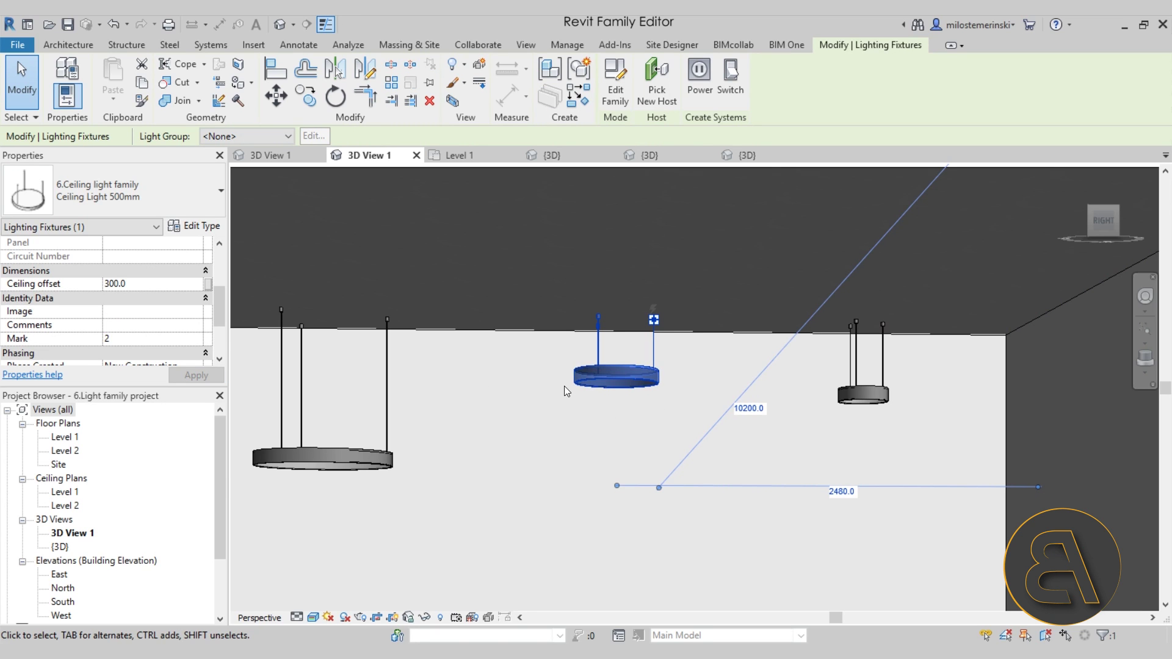
# Step: Open the ceiling light family for editing and inspect its light source in the 3D view
pyautogui.click(615, 86)
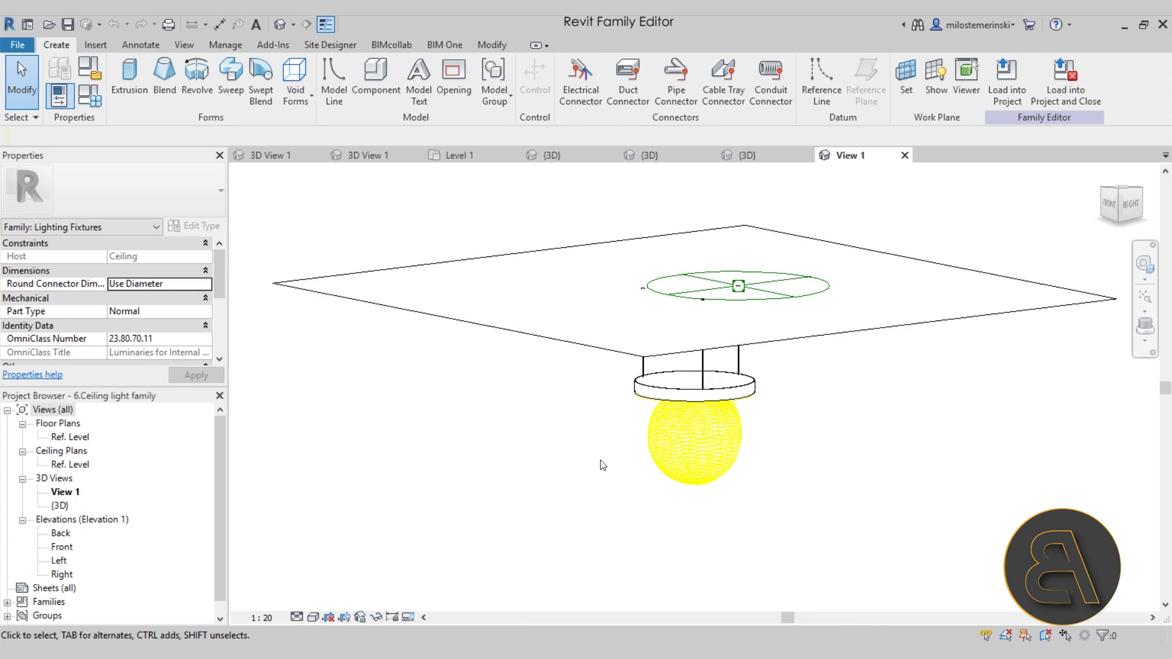
pyautogui.keyDown('shift'); pyautogui.moveTo(604, 491); pyautogui.dragTo(707, 436, button='middle'); pyautogui.keyUp('shift')
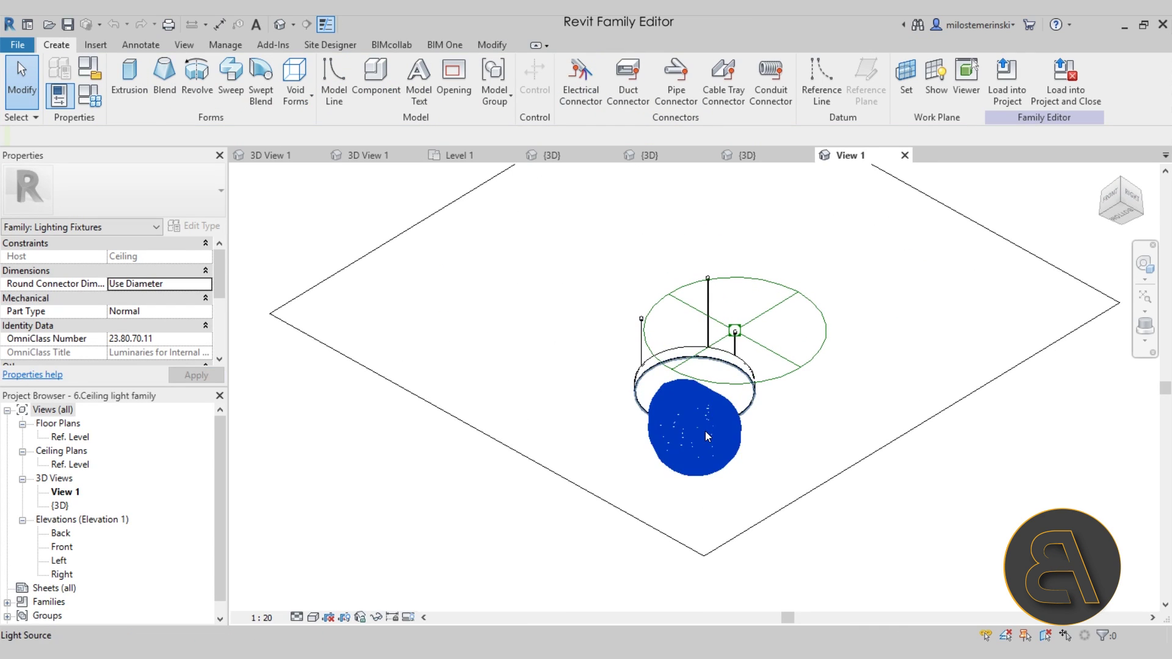
pyautogui.click(707, 436)
pyautogui.click(594, 393)
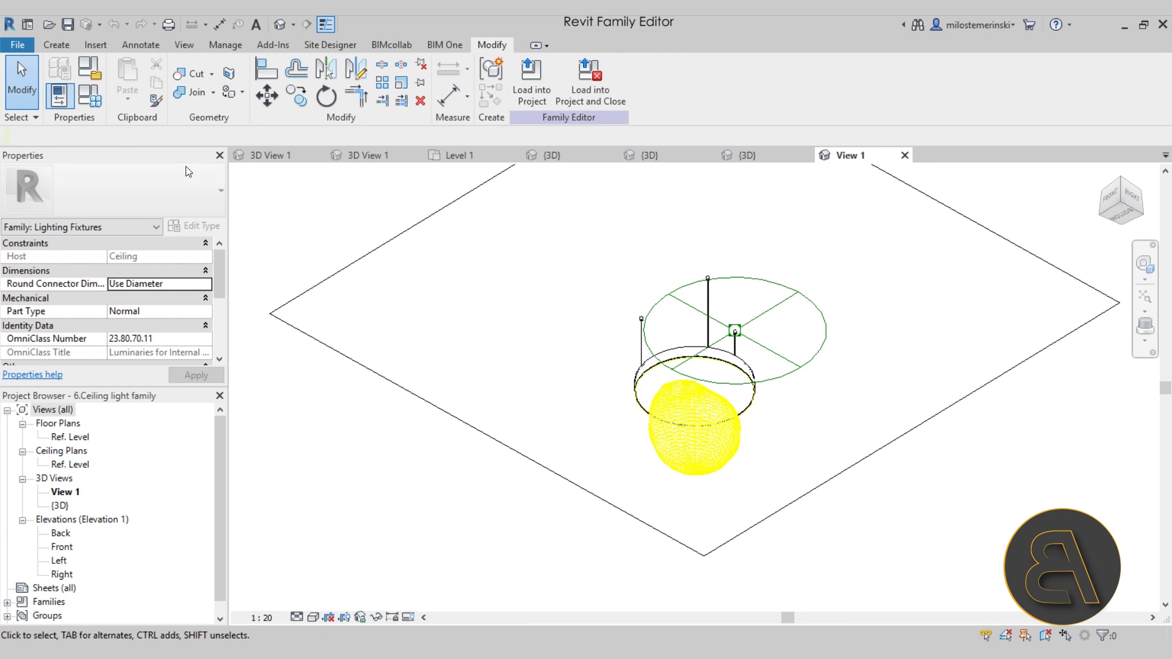
# Step: Review the dimension parameters, formulas and photometrics of Ceiling Light 800mm in Family Types, closing without changes
pyautogui.click(95, 102)
pyautogui.scroll(-2, 427, 311)
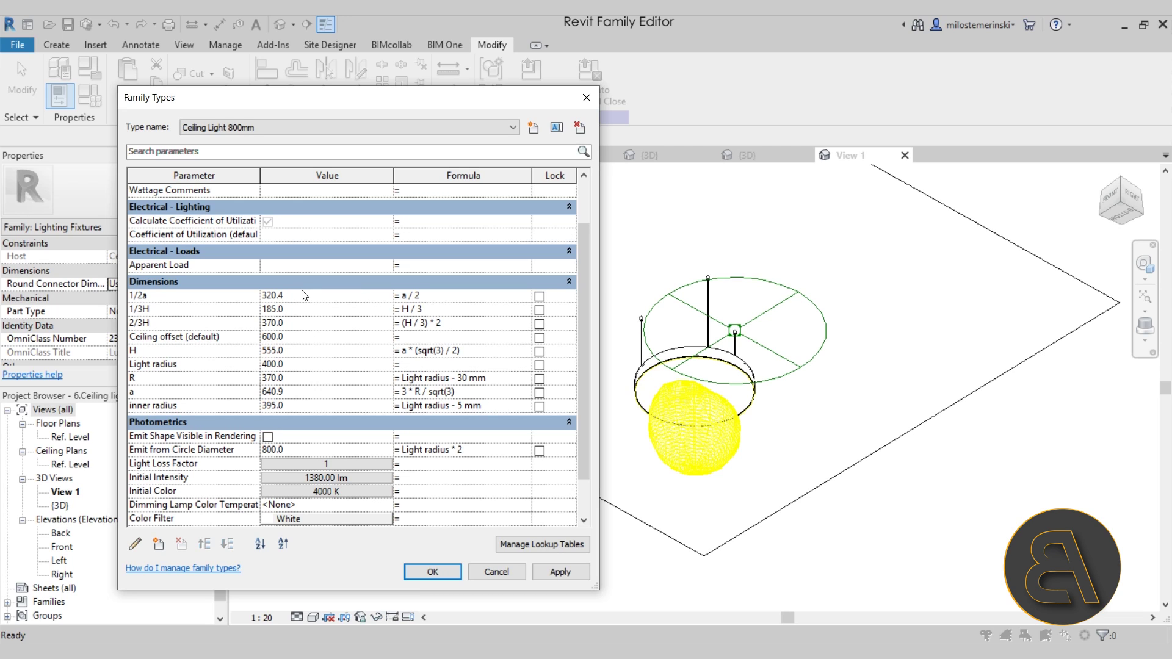
pyautogui.click(495, 572)
pyautogui.scroll(3, 729, 330)
pyautogui.click(694, 345)
pyautogui.press('Escape')
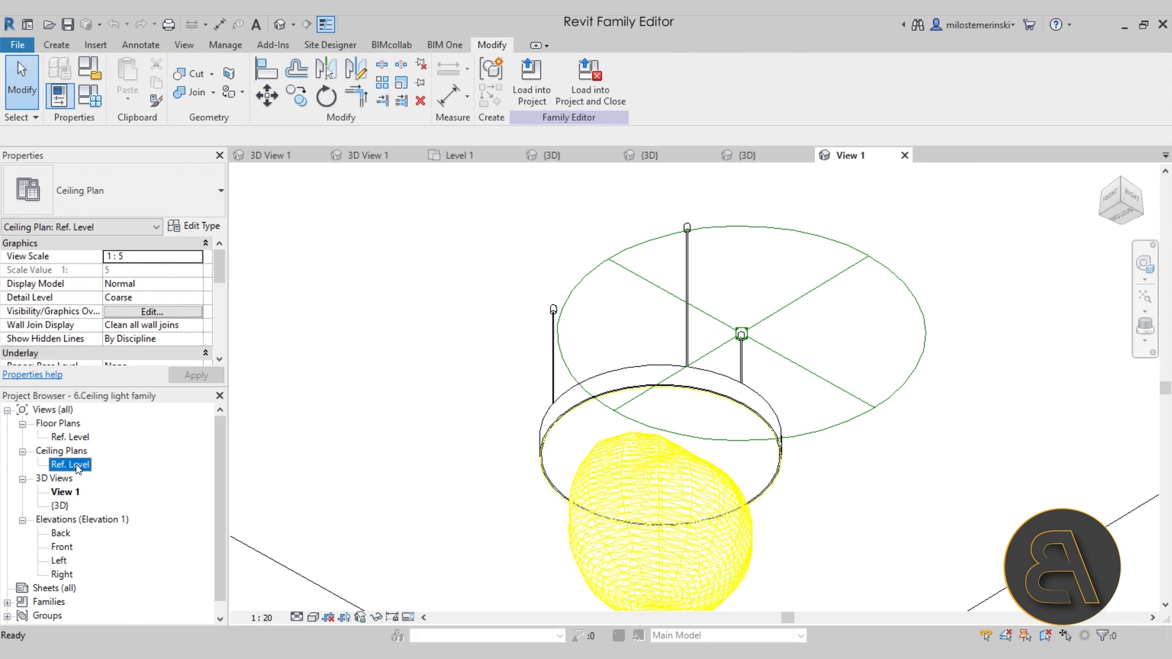
# Step: Open the Ref. Level ceiling plan and examine the rod revolves and the labelled dimensions of the reference planes
pyautogui.doubleClick(70, 465)
pyautogui.scroll(4, 669, 382)
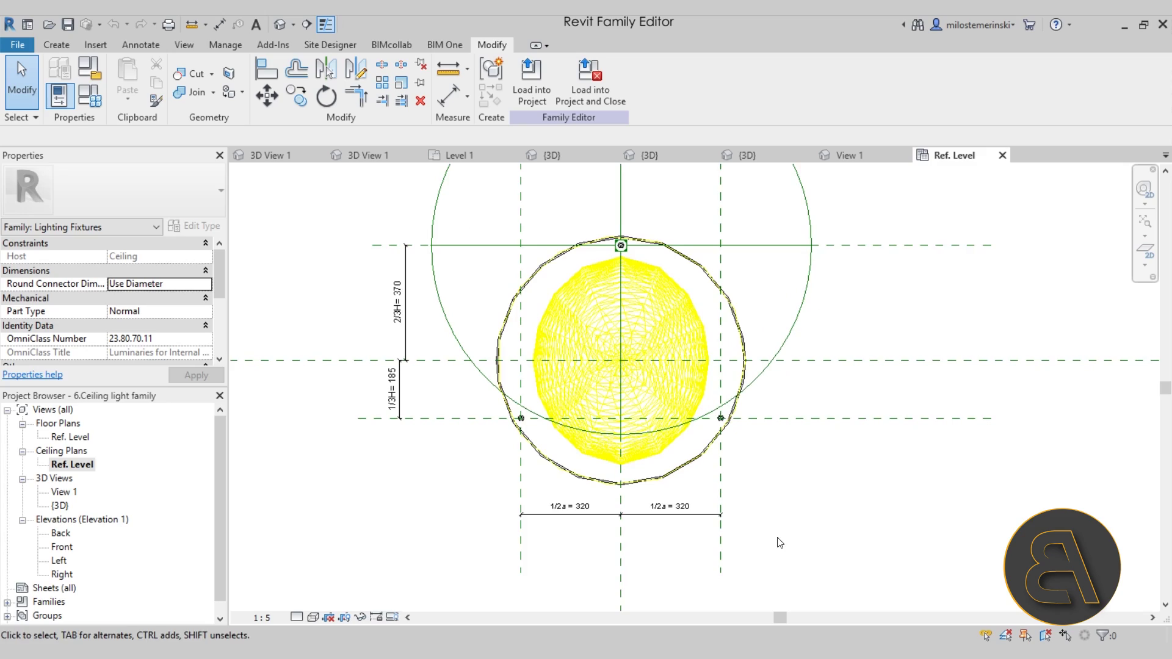
pyautogui.scroll(6, 617, 261)
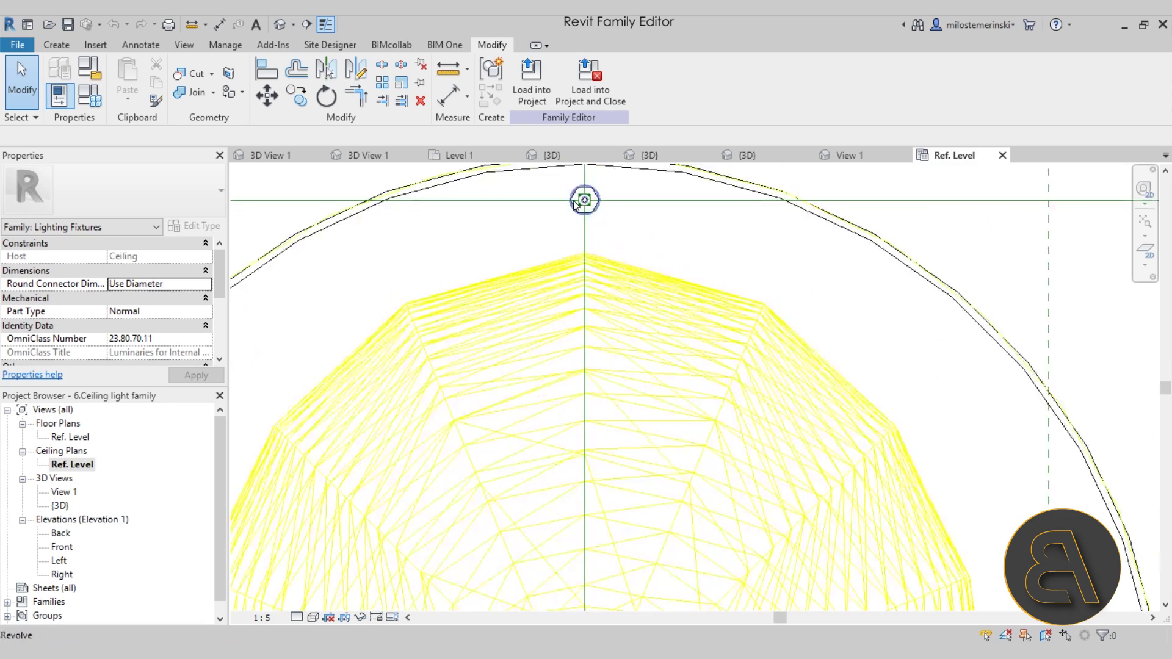
pyautogui.click(622, 241)
pyautogui.scroll(-6, 528, 444)
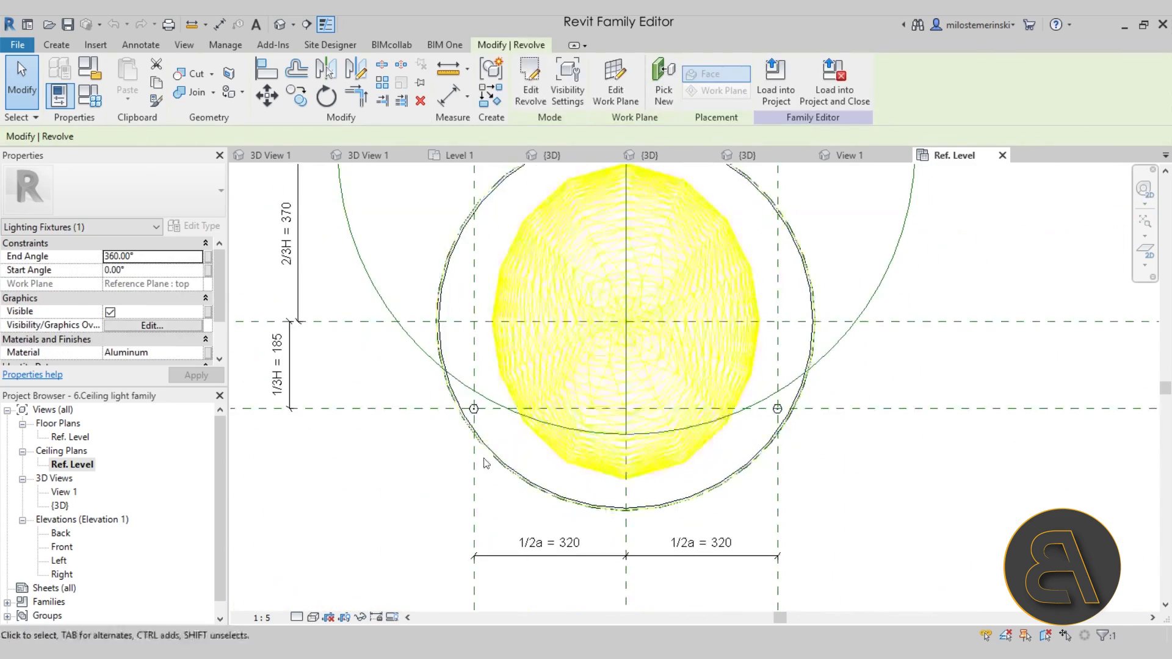
pyautogui.press('Escape')
pyautogui.scroll(-1, 679, 427)
pyautogui.moveTo(726, 406); pyautogui.dragTo(680, 467, button='middle')
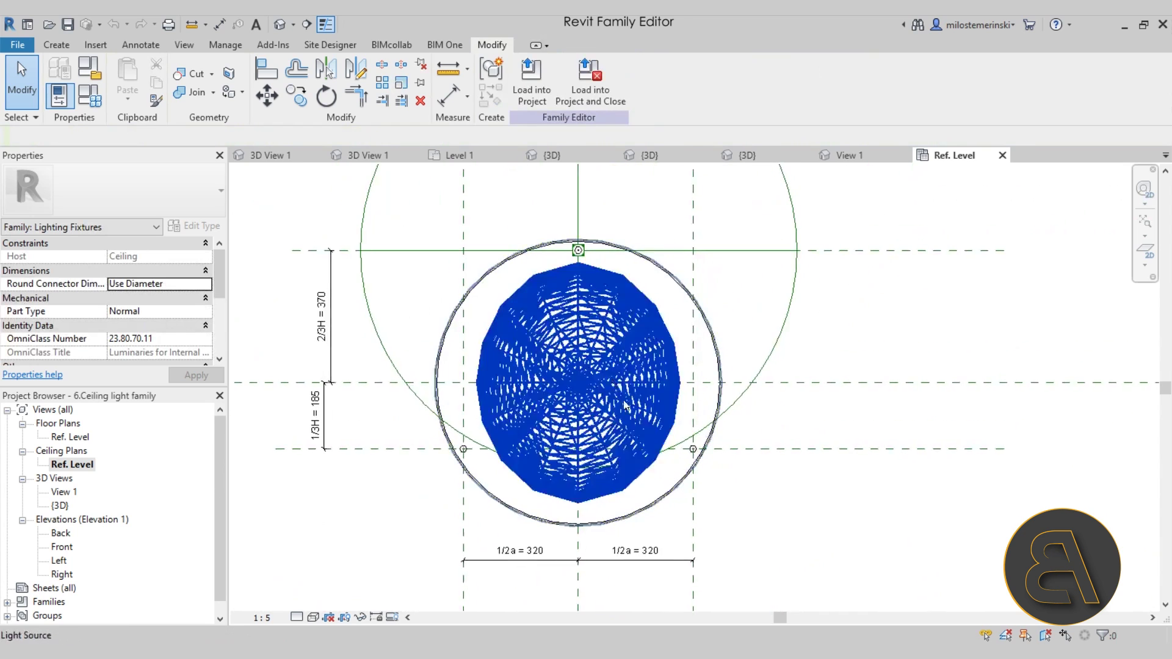
# Step: Close the ceiling light family's Ref. Level ceiling plan and its View 1 to return to the light project
pyautogui.scroll(-1, 818, 459)
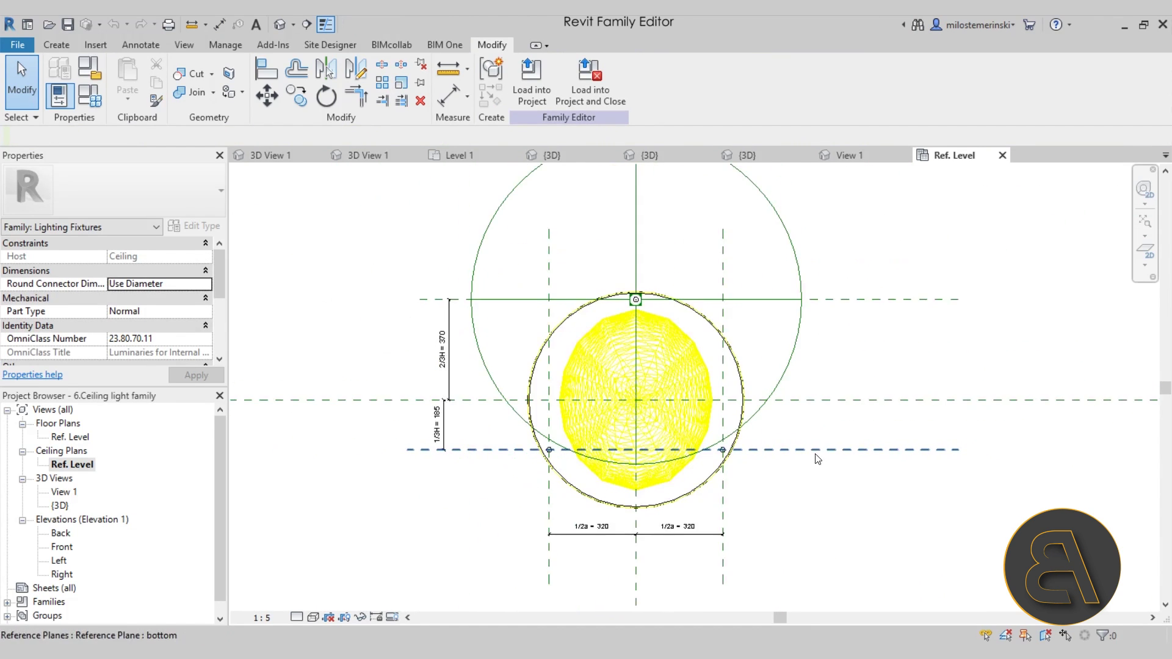
pyautogui.moveTo(818, 459); pyautogui.dragTo(810, 443, button='middle')
pyautogui.click(1002, 155)
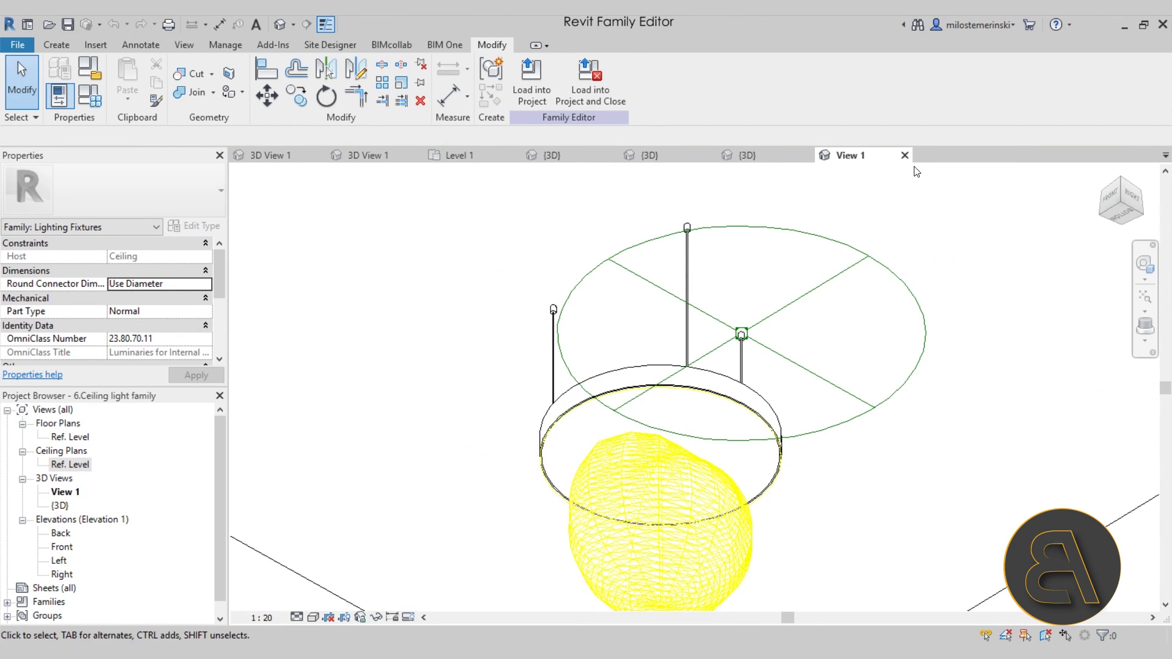
pyautogui.click(905, 156)
# Step: Look over the three hanging ceiling lights in 3D View 1 and the triangle formula diagram in the Level 1 plan
pyautogui.scroll(-2, 482, 422)
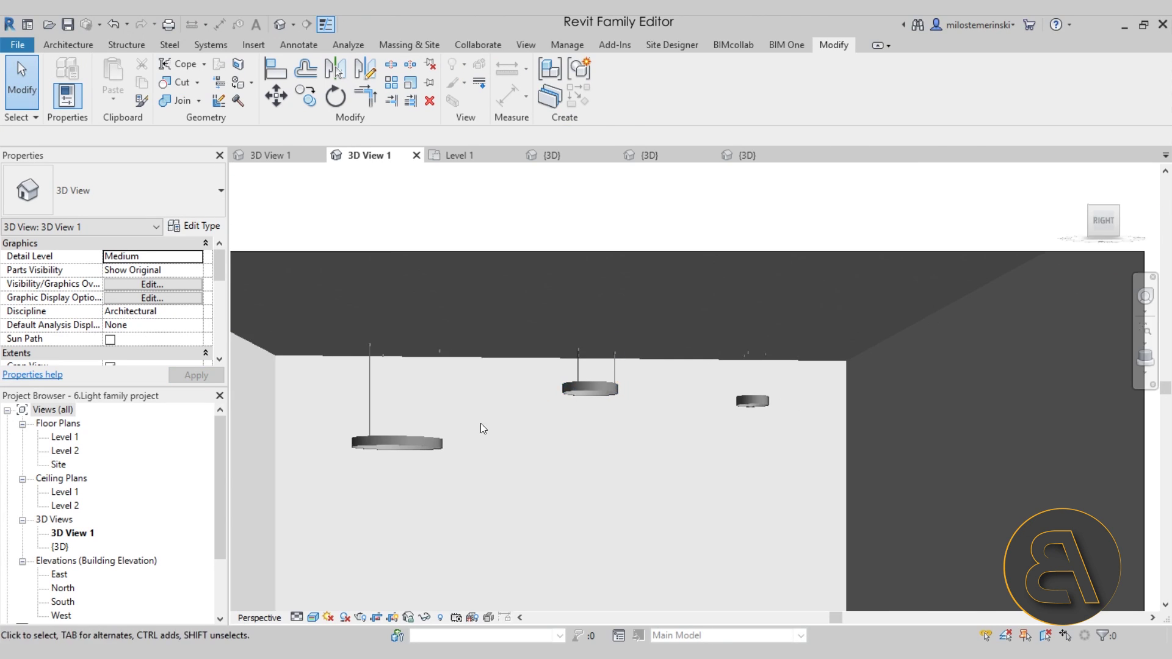
pyautogui.scroll(3, 543, 426)
pyautogui.scroll(-2, 535, 431)
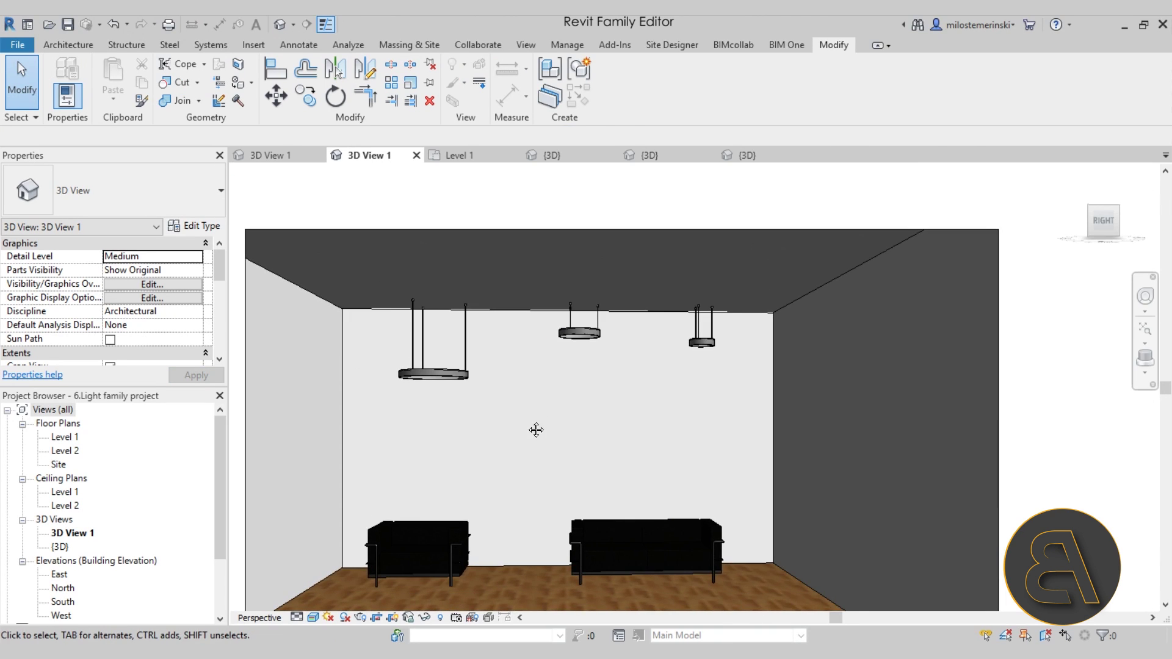
pyautogui.scroll(2, 529, 398)
pyautogui.moveTo(529, 398); pyautogui.dragTo(588, 420, button='middle')
pyautogui.scroll(3, 591, 343)
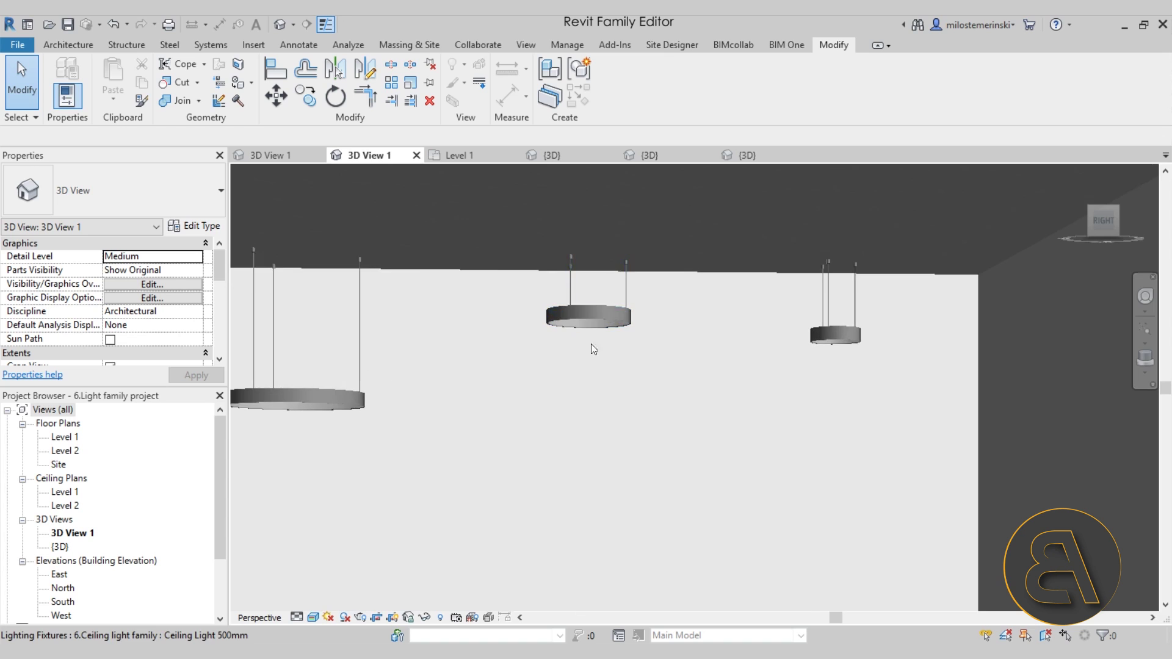
pyautogui.click(460, 158)
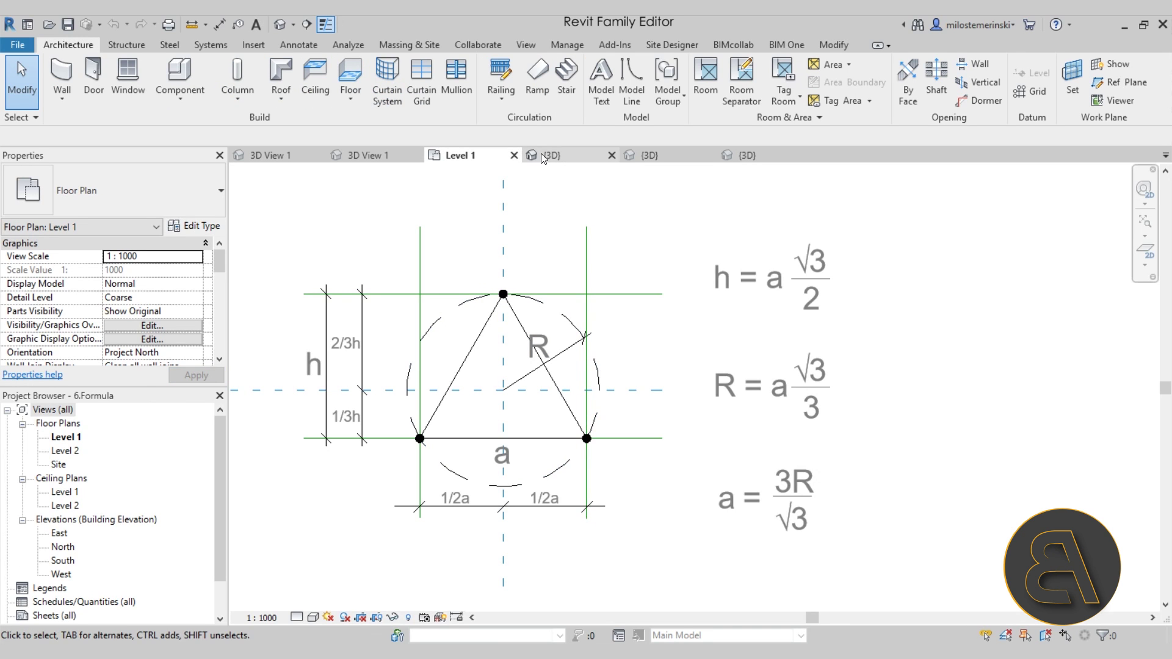
# Step: Open the bathroom project's 3D view and inspect the Bathroom combo's shelf, sink, faucet, mirror and instance parameters
pyautogui.click(541, 154)
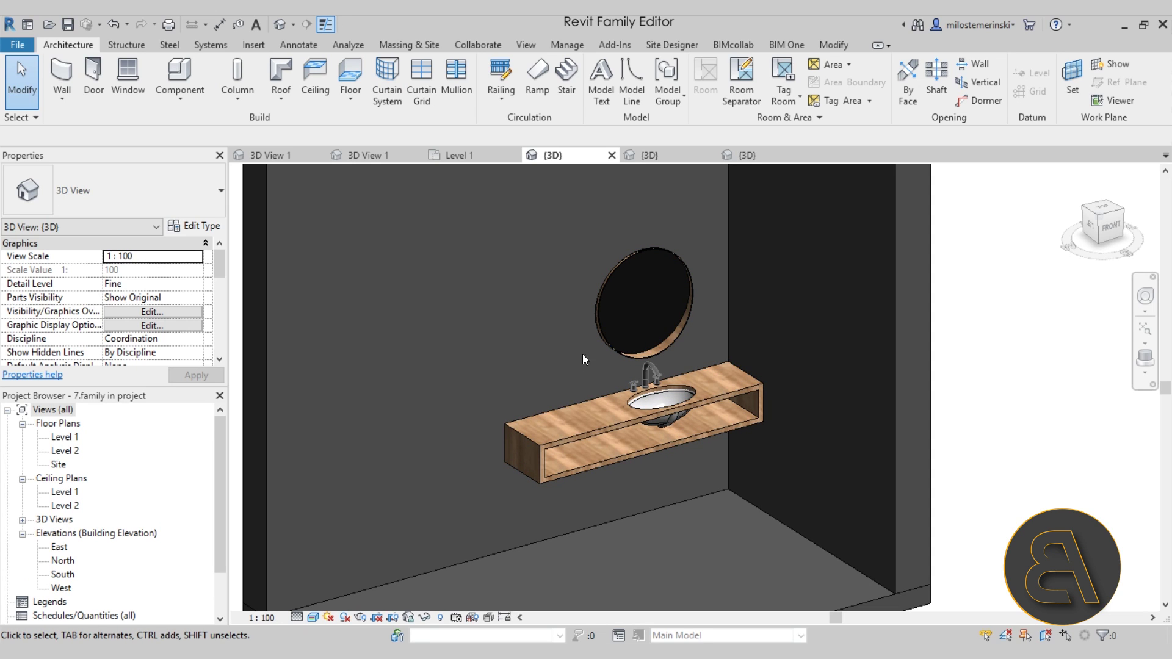
pyautogui.click(562, 440)
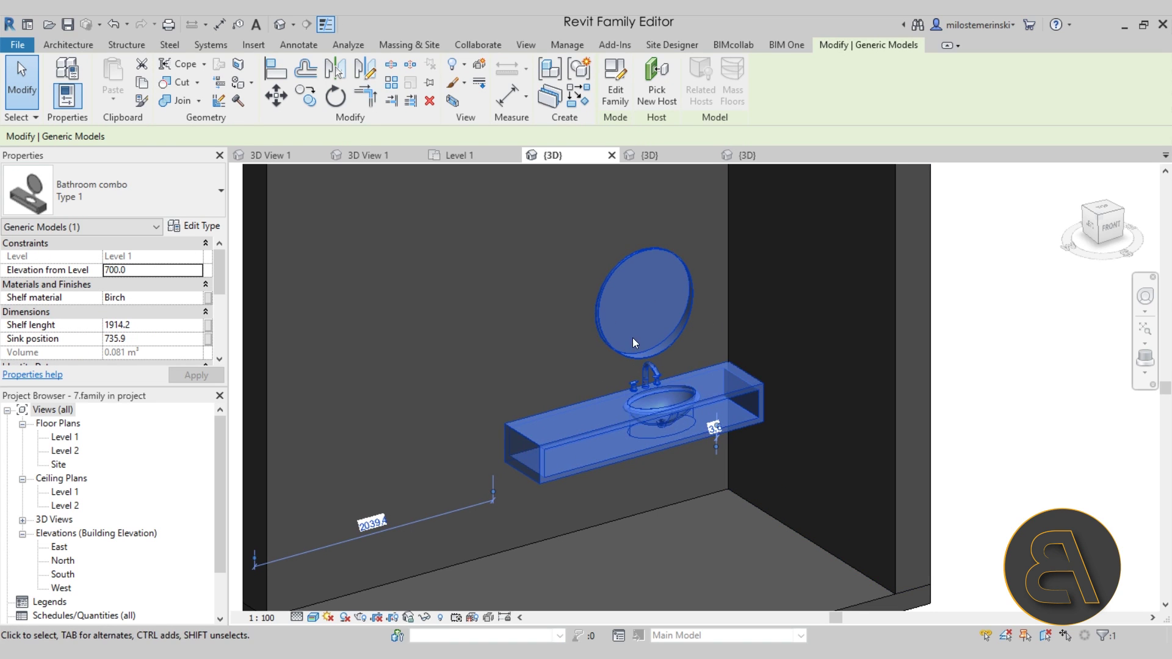
pyautogui.moveTo(531, 361); pyautogui.dragTo(664, 478, button='middle')
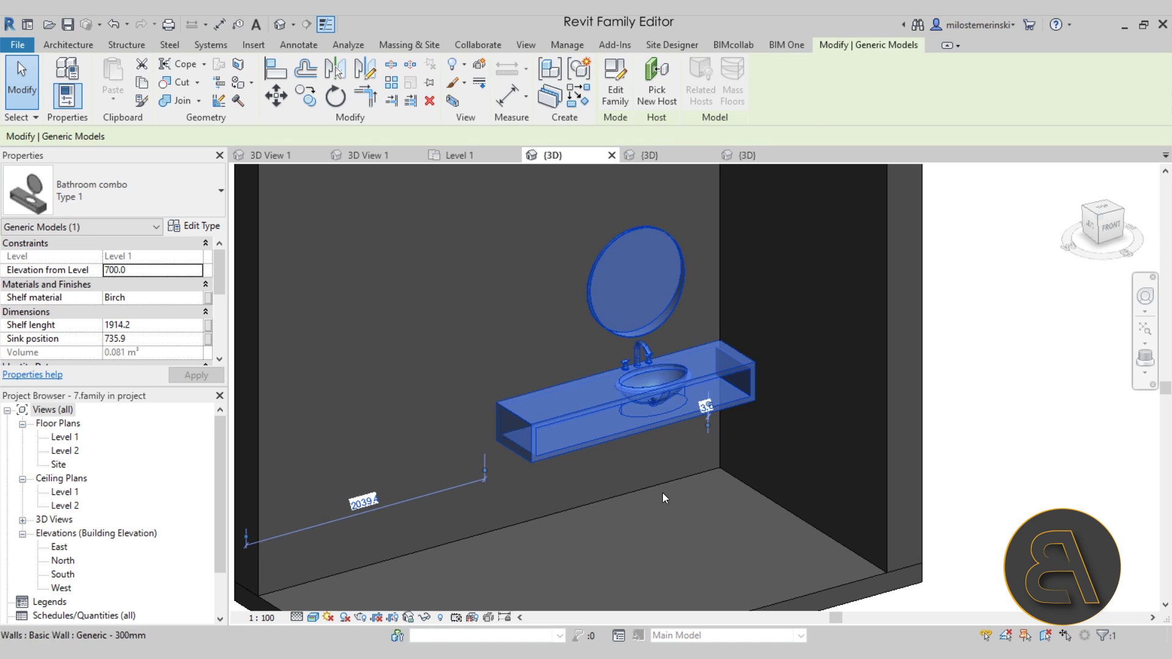
pyautogui.press('Escape')
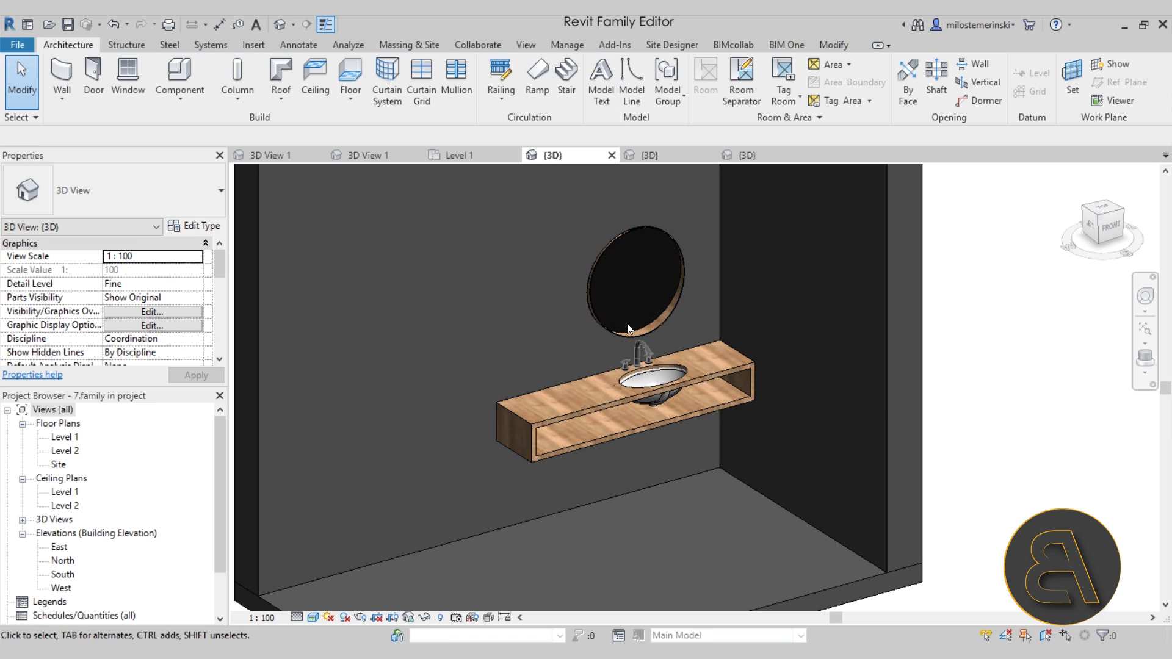
pyautogui.click(674, 407)
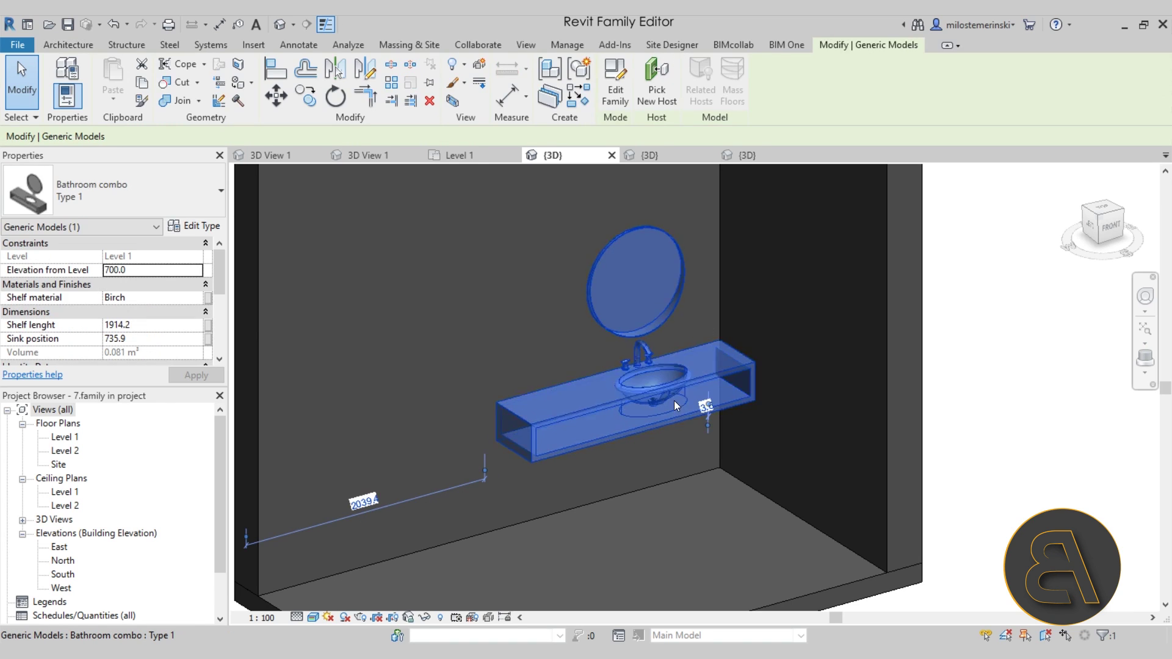
pyautogui.scroll(4, 674, 407)
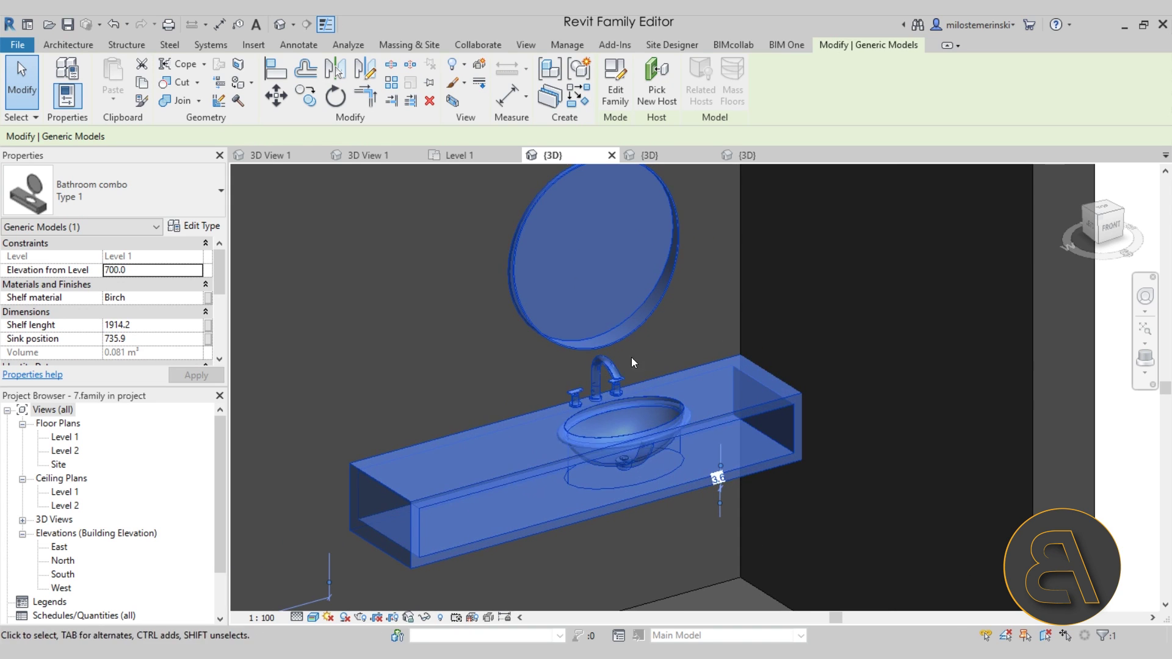
pyautogui.click(499, 373)
pyautogui.click(616, 376)
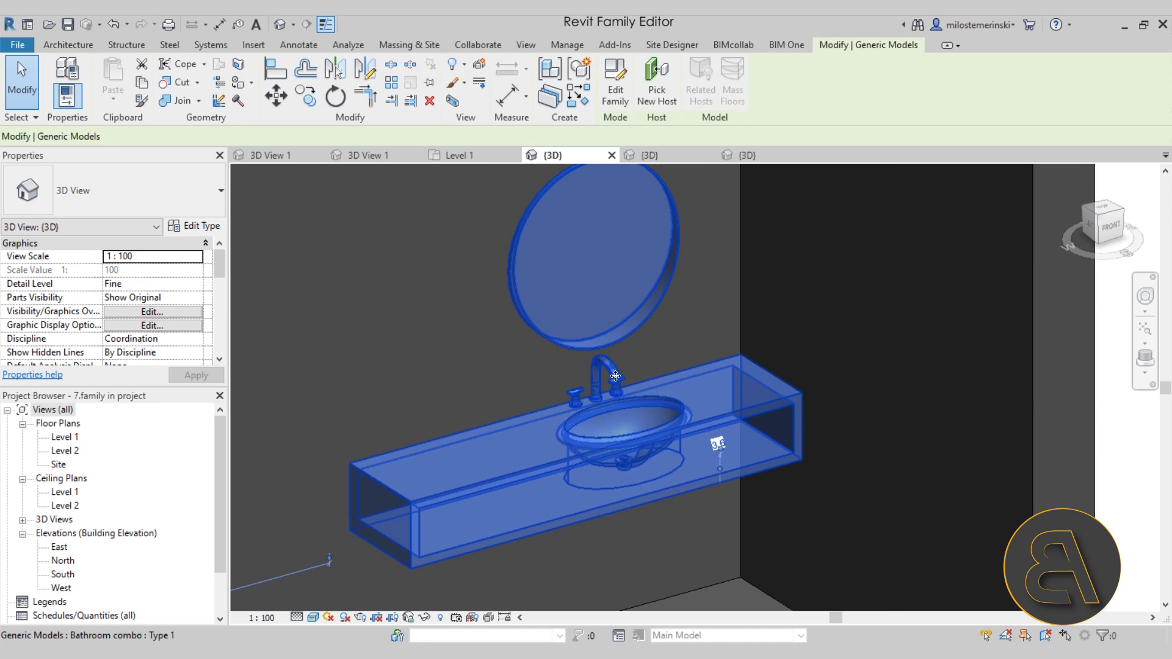
pyautogui.scroll(-2, 731, 346)
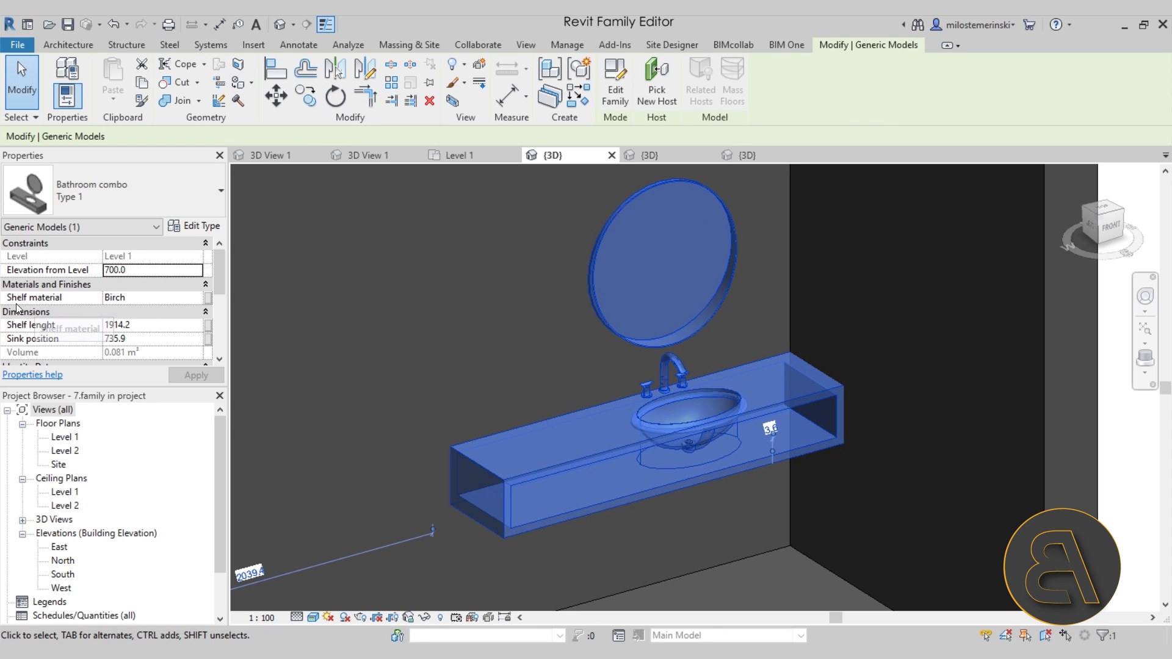
pyautogui.click(450, 376)
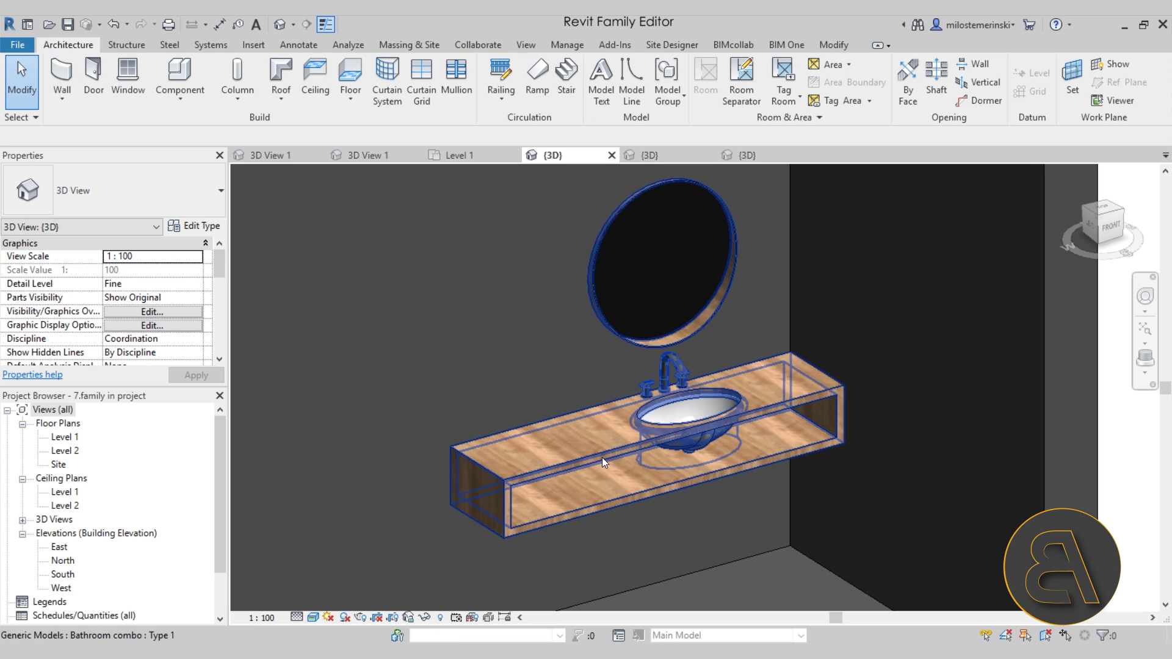
# Step: Turn off the Switch sink option of the Bathroom combo to swap its sink model
pyautogui.click(516, 522)
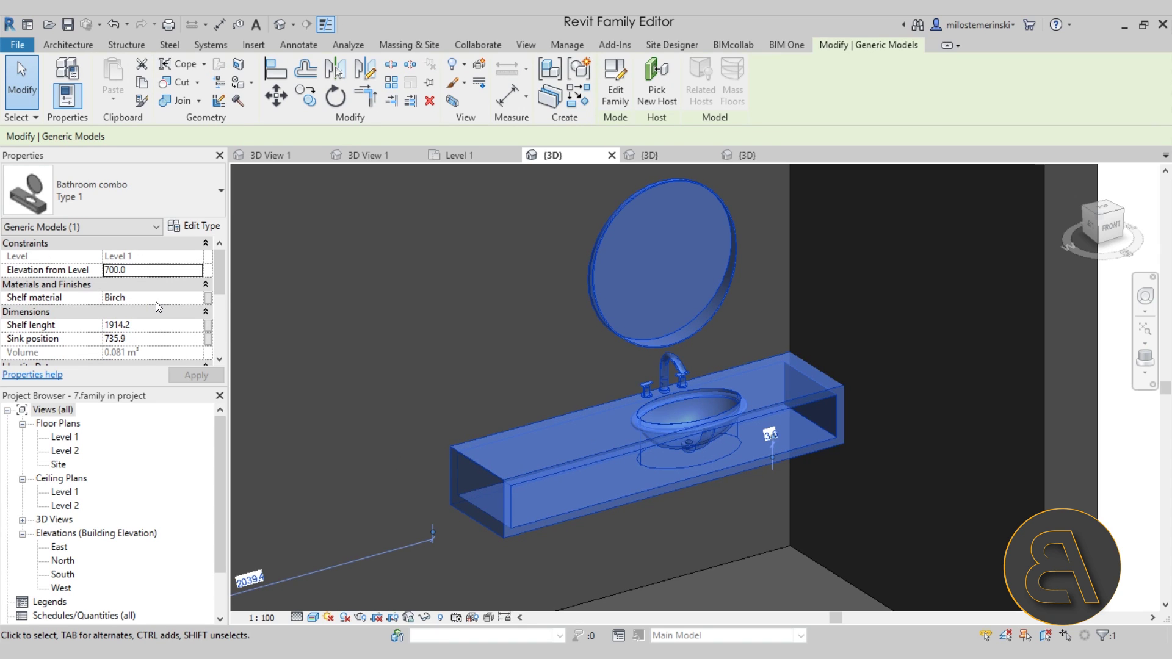
pyautogui.scroll(-2, 207, 310)
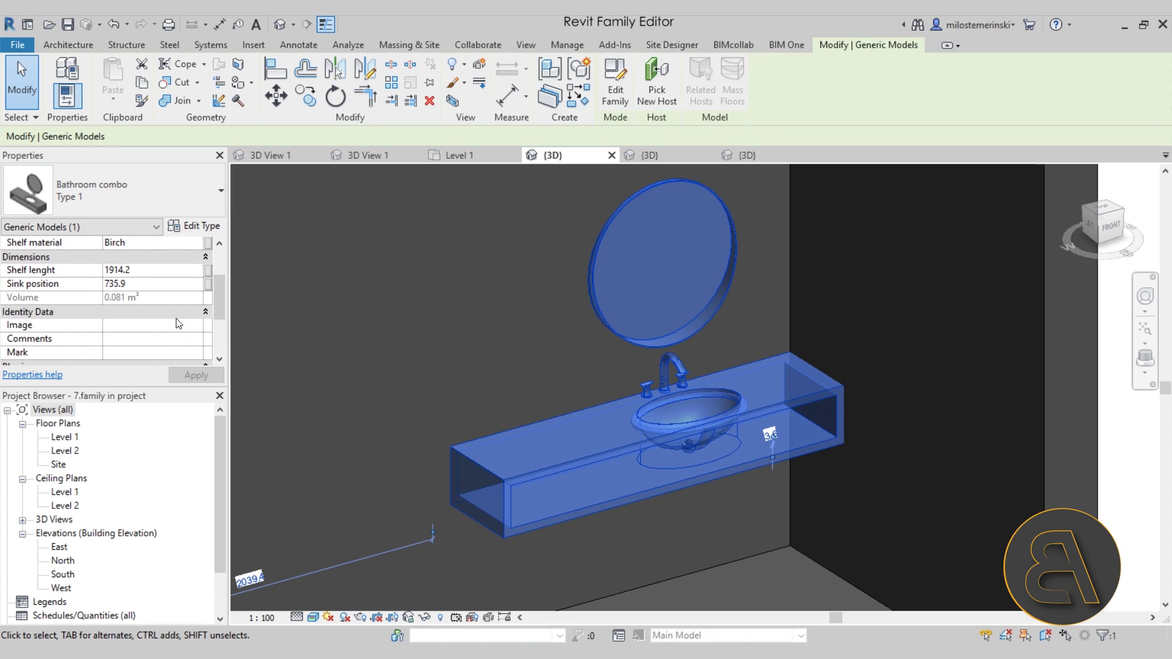
pyautogui.scroll(-1, 177, 319)
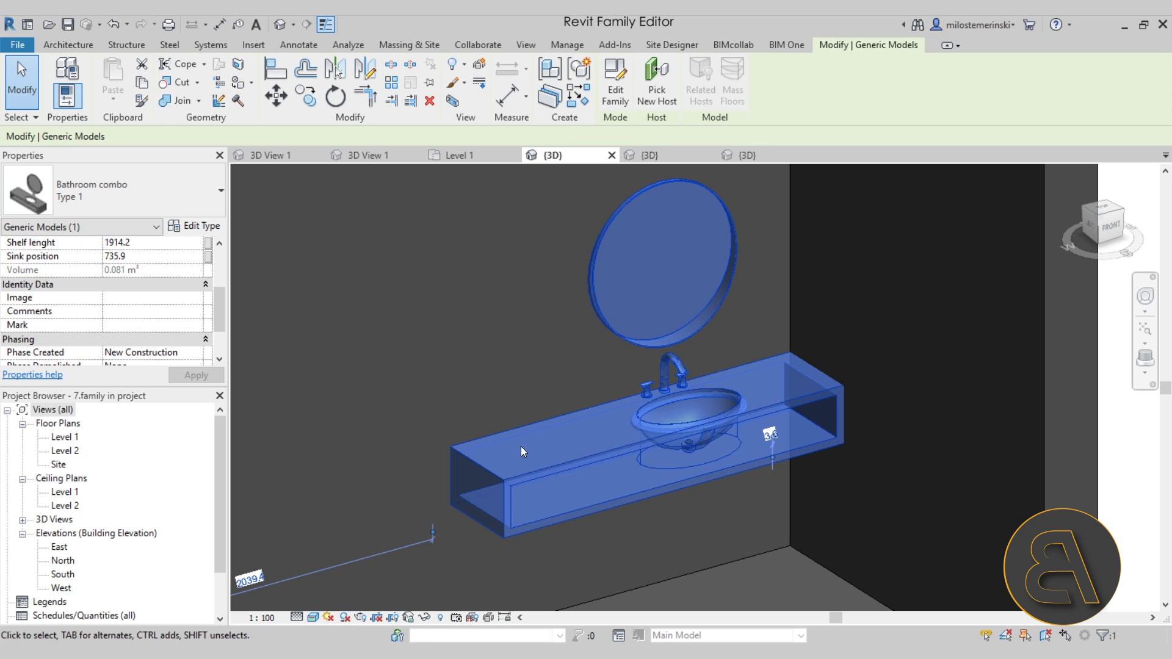
pyautogui.scroll(-2, 144, 336)
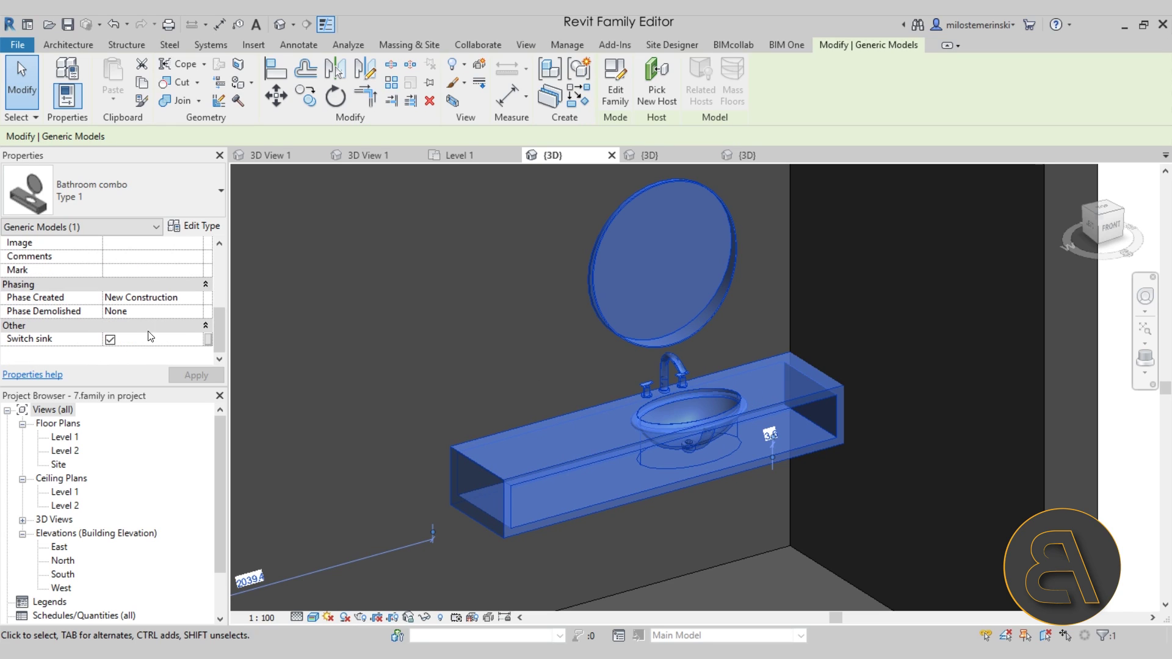
pyautogui.click(110, 340)
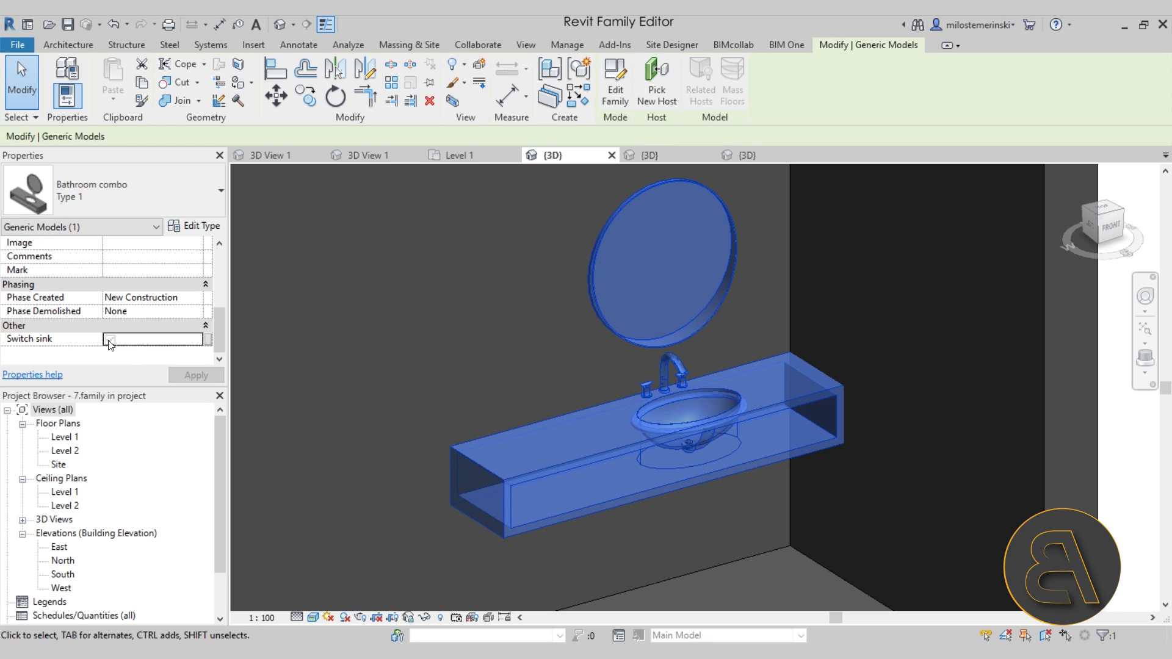
pyautogui.click(764, 558)
pyautogui.scroll(5, 716, 378)
pyautogui.press('Escape')
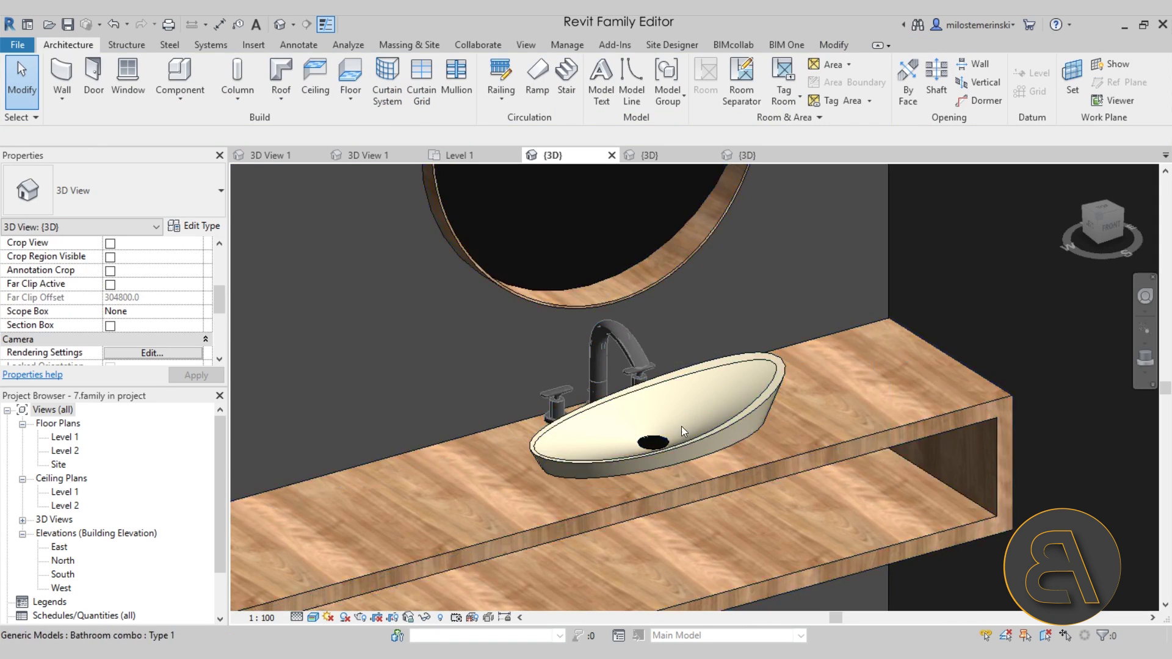
# Step: Examine the swapped sink, its drain and the faucet on the wooden shelf from several distances and angles
pyautogui.scroll(3, 383, 507)
pyautogui.scroll(-5, 629, 366)
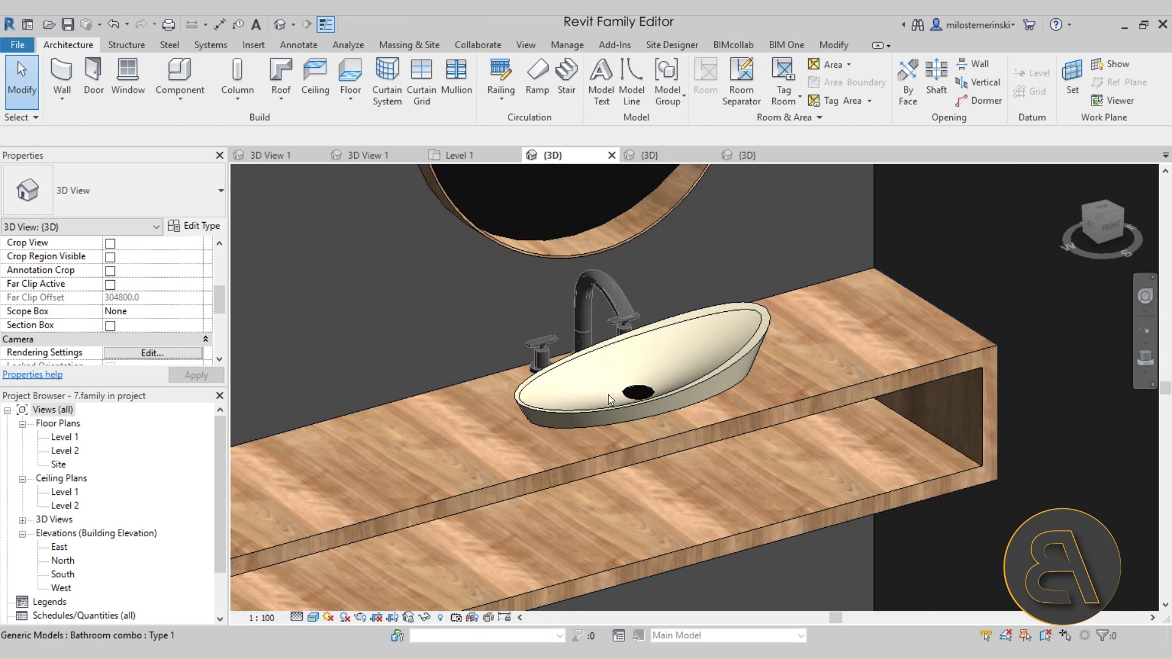
pyautogui.scroll(5, 628, 421)
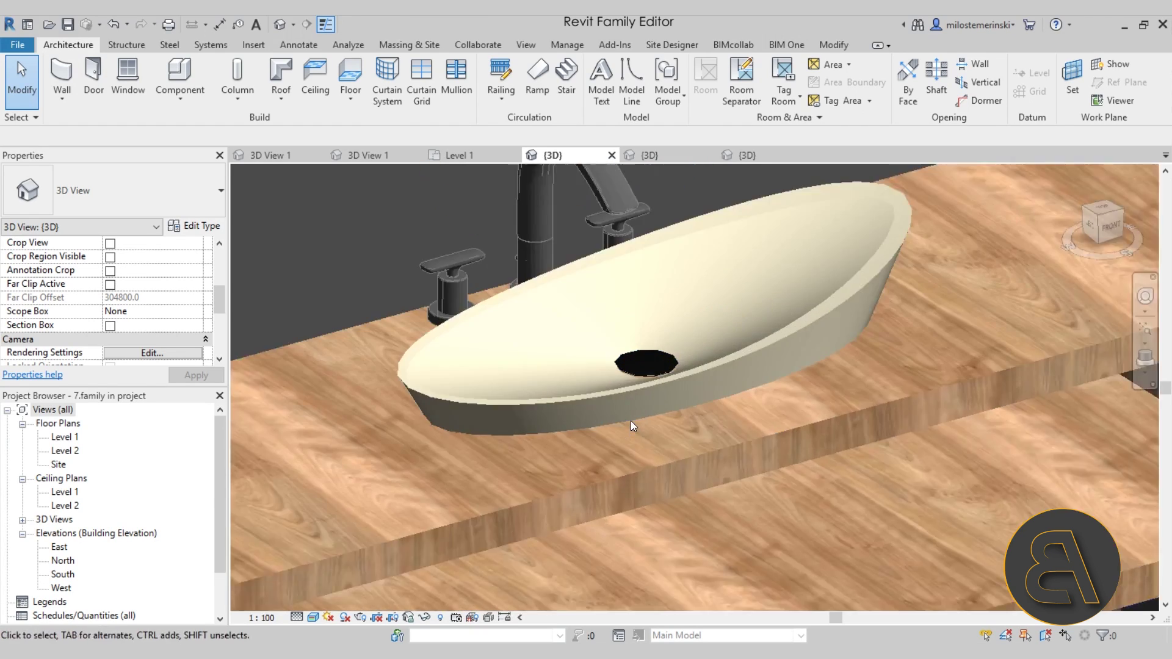
pyautogui.scroll(-4, 650, 362)
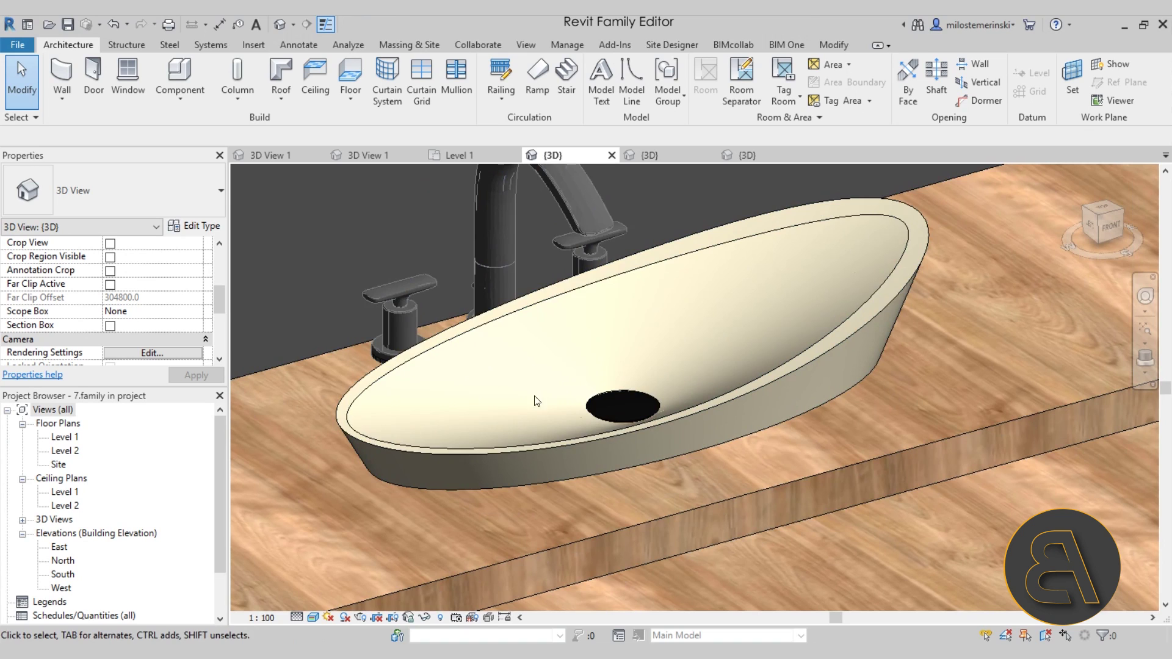
pyautogui.scroll(-3, 489, 354)
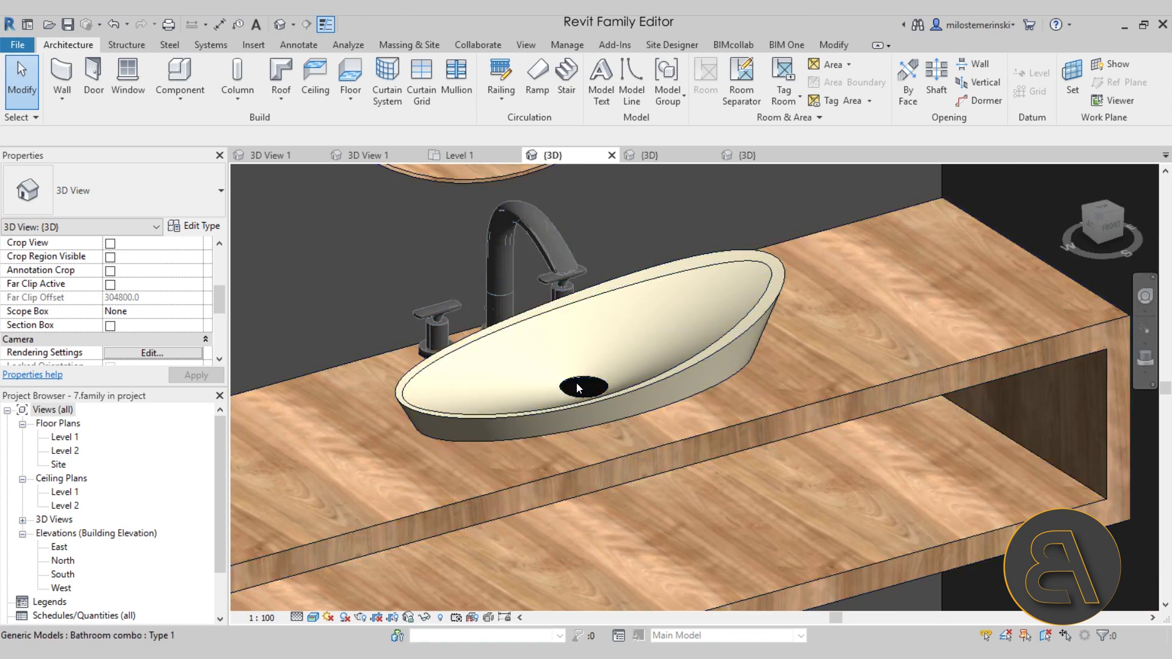
pyautogui.scroll(5, 576, 382)
pyautogui.moveTo(623, 318); pyautogui.dragTo(772, 307, button='middle')
pyautogui.scroll(-4, 772, 306)
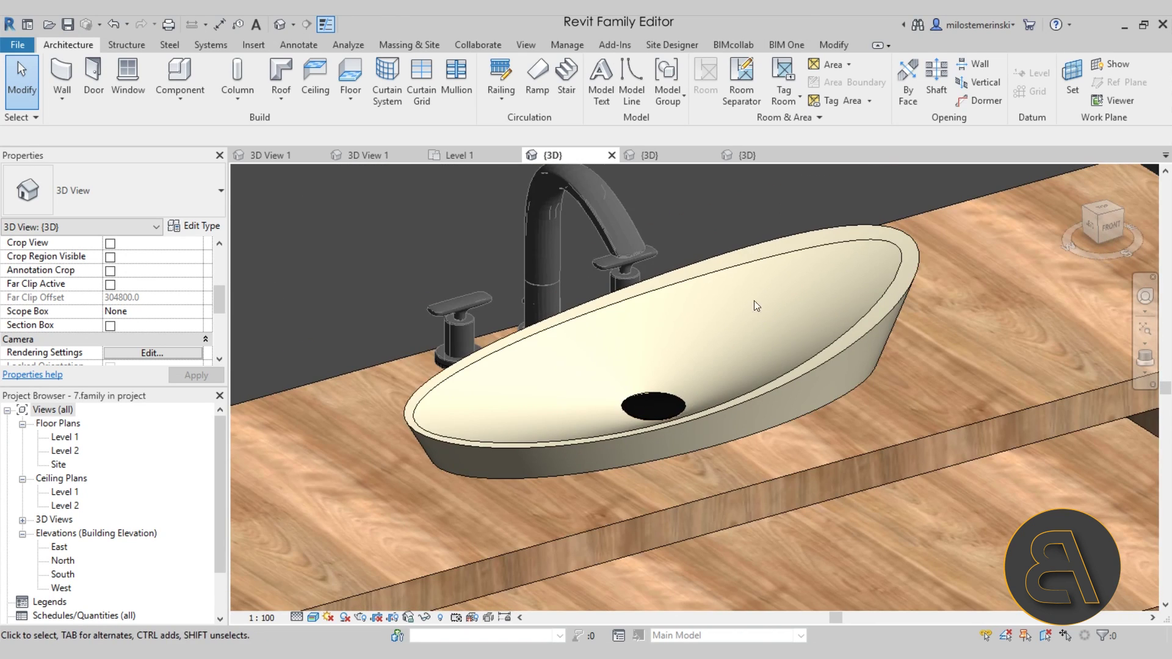
pyautogui.scroll(-3, 759, 249)
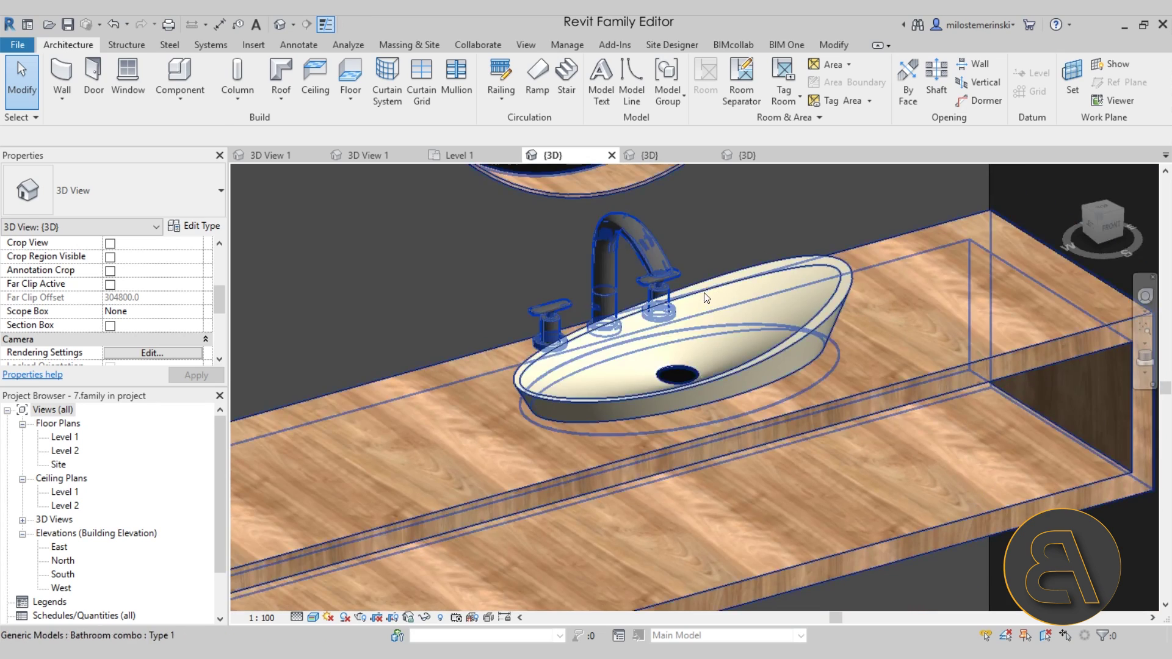
pyautogui.click(712, 375)
pyautogui.keyDown('shift'); pyautogui.moveTo(712, 375); pyautogui.dragTo(761, 342, button='middle'); pyautogui.keyUp('shift')
pyautogui.press('Escape')
pyautogui.scroll(-3, 873, 382)
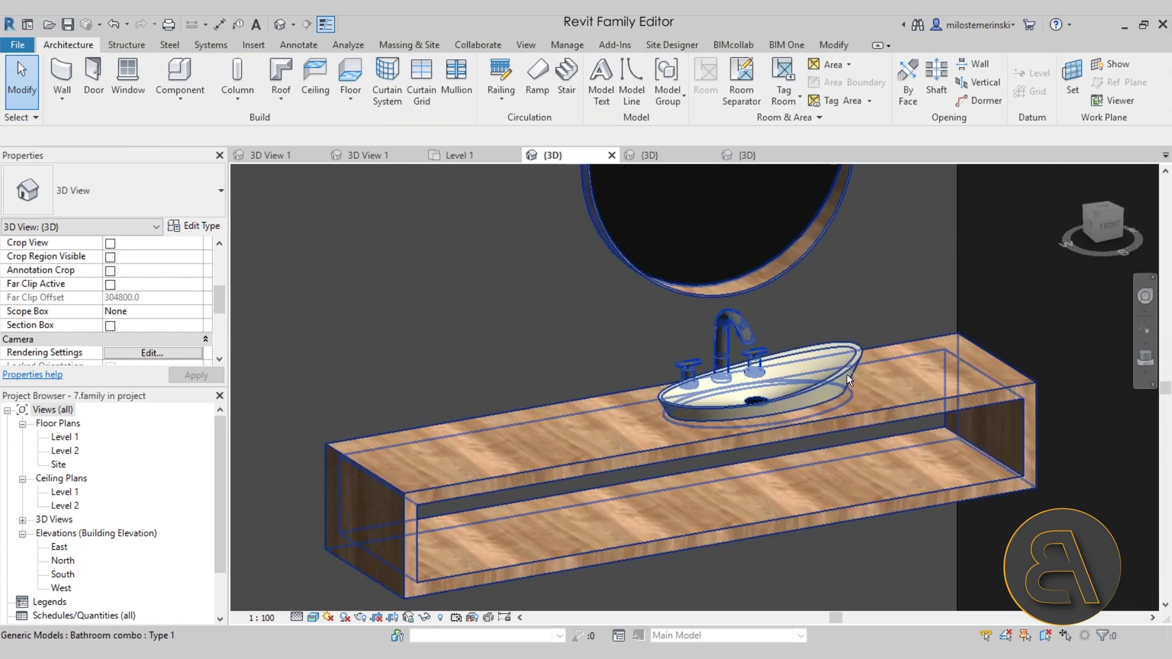
pyautogui.keyDown('shift'); pyautogui.moveTo(855, 393); pyautogui.dragTo(804, 427, button='middle'); pyautogui.keyUp('shift')
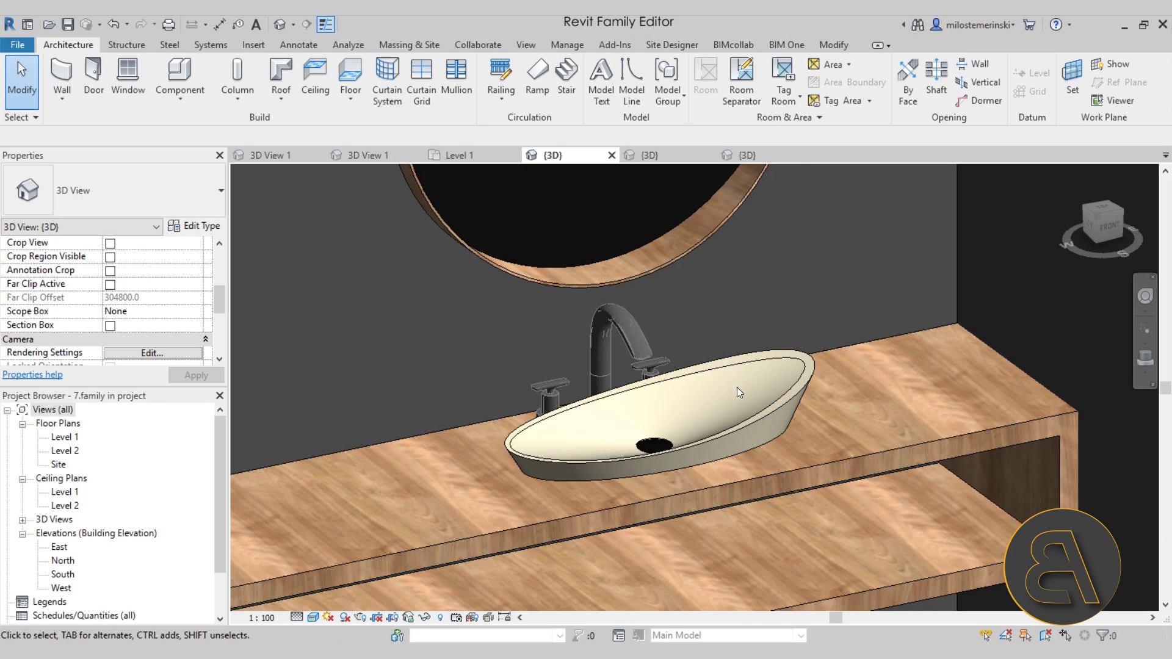
# Step: Open the Level 1 floor plan of the bathroom project and frame the room containing the Bathroom combo
pyautogui.scroll(-5, 737, 387)
pyautogui.click(748, 403)
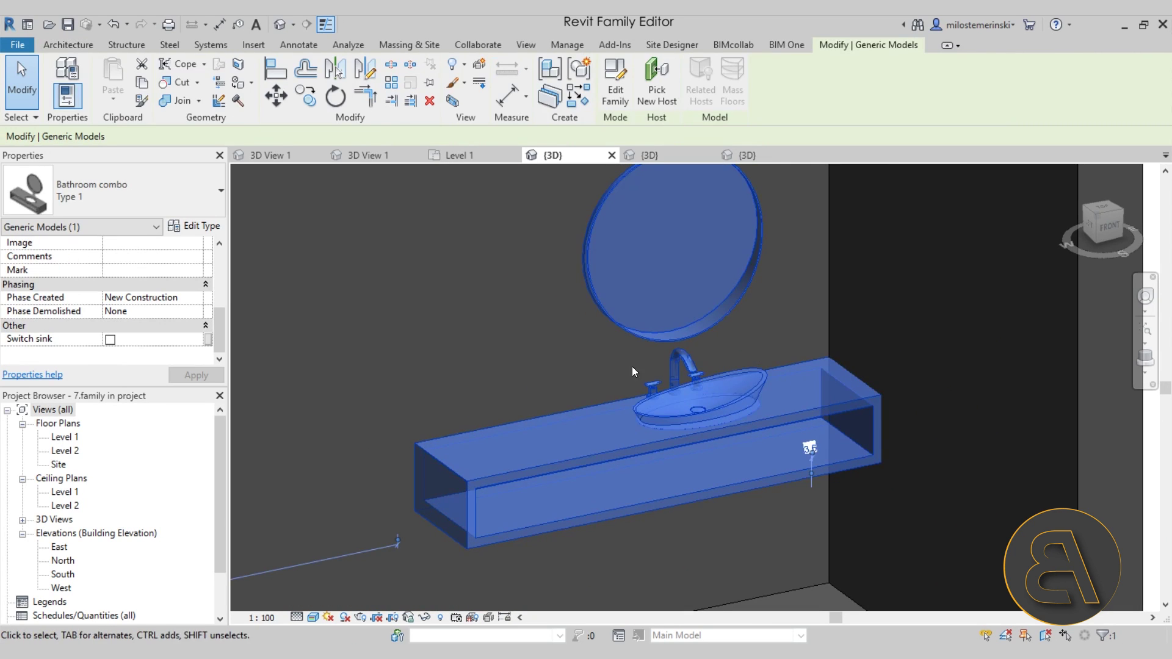
pyautogui.scroll(-2, 737, 349)
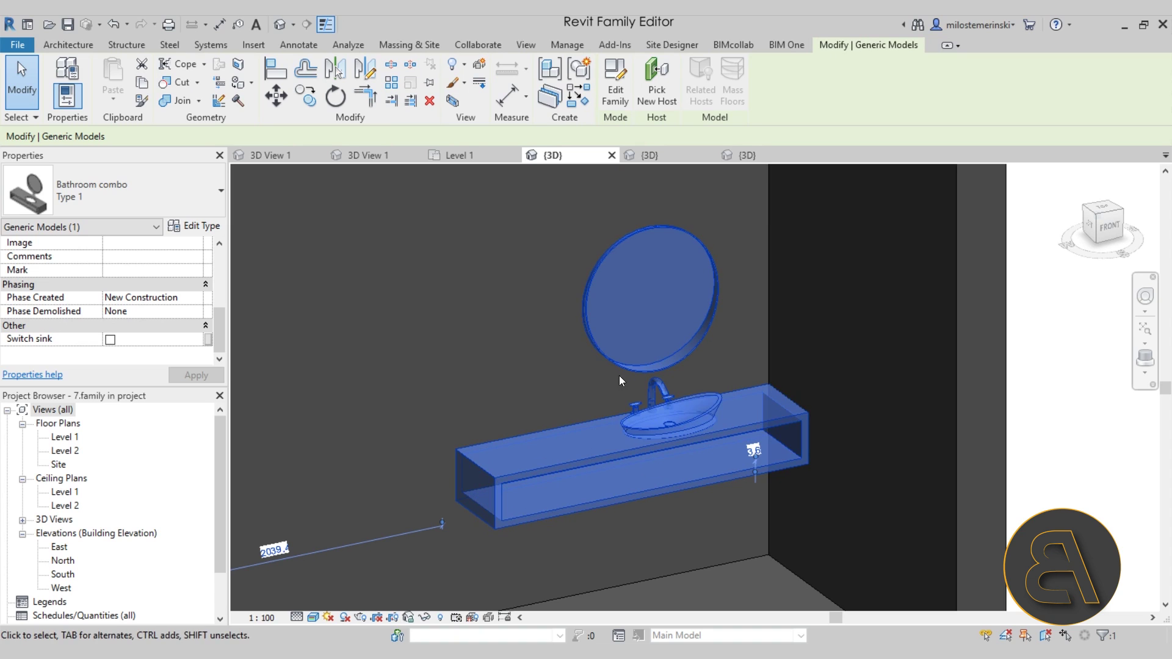
pyautogui.doubleClick(65, 437)
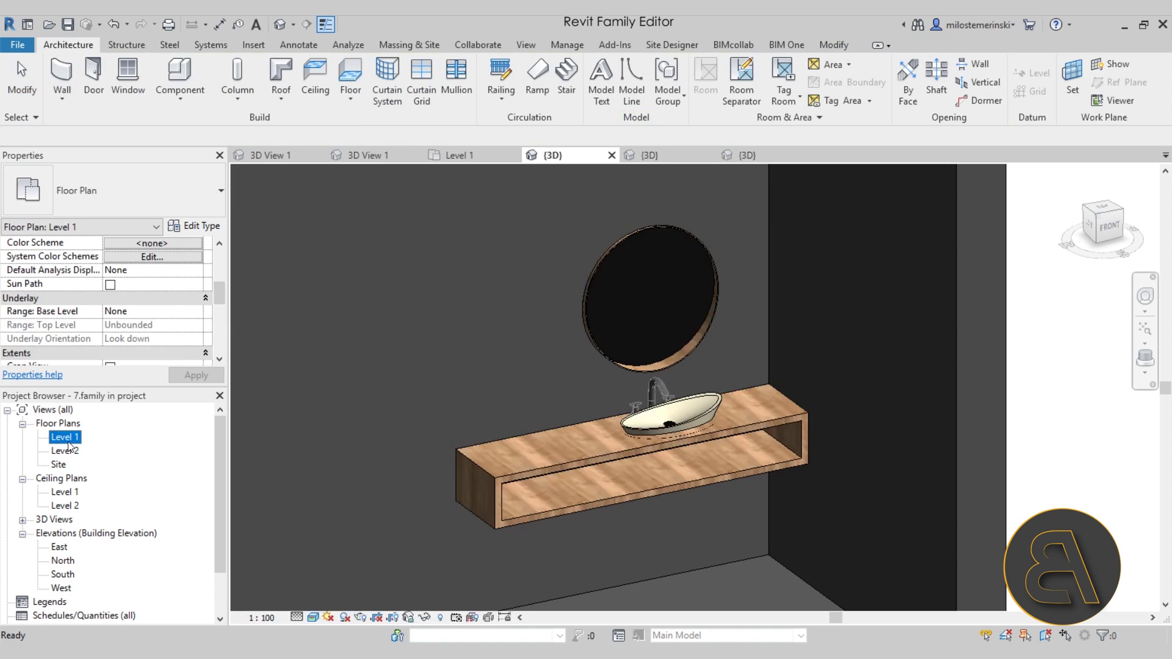
pyautogui.scroll(8, 674, 202)
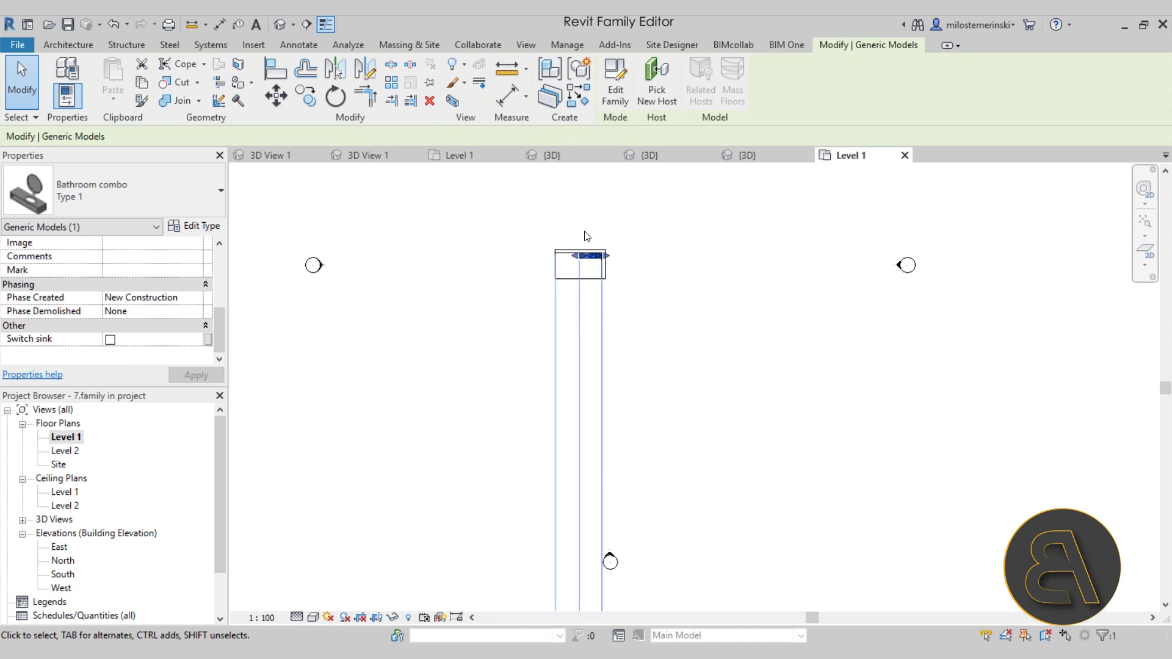
pyautogui.press('Escape')
pyautogui.scroll(-2, 722, 393)
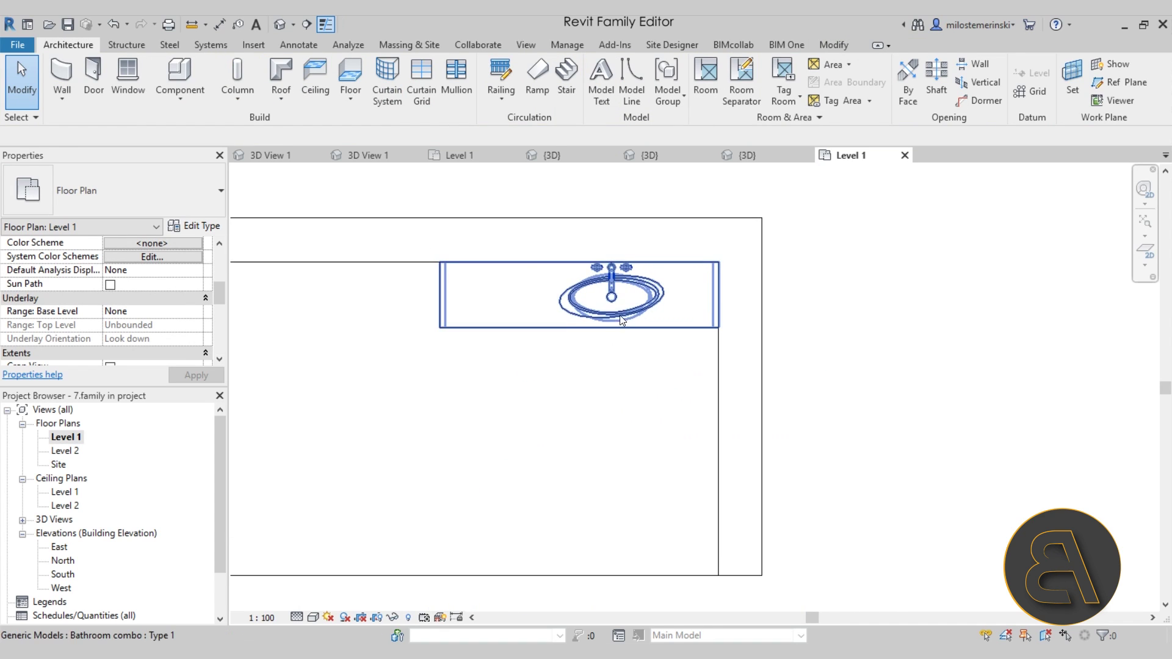
# Step: Shorten the Bathroom combo's shelf so its free end sits about 2164 mm from the opposite side wall
pyautogui.click(471, 283)
pyautogui.moveTo(471, 283); pyautogui.dragTo(525, 317, button='middle')
pyautogui.moveTo(514, 310); pyautogui.dragTo(540, 337)
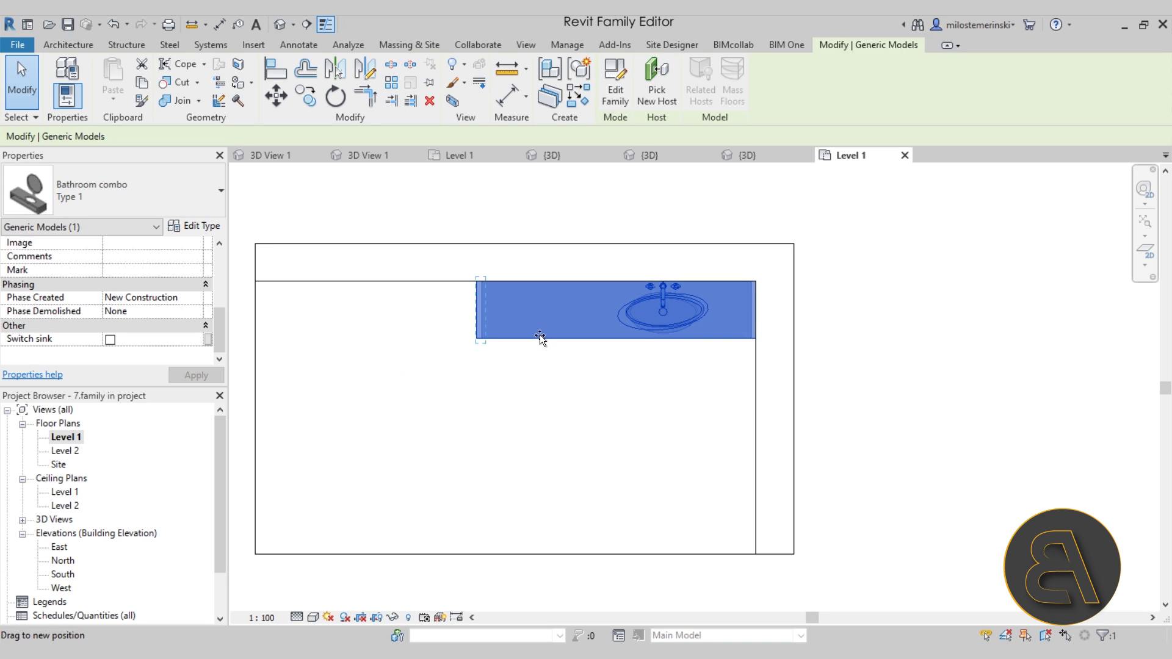
pyautogui.moveTo(534, 296); pyautogui.dragTo(531, 305)
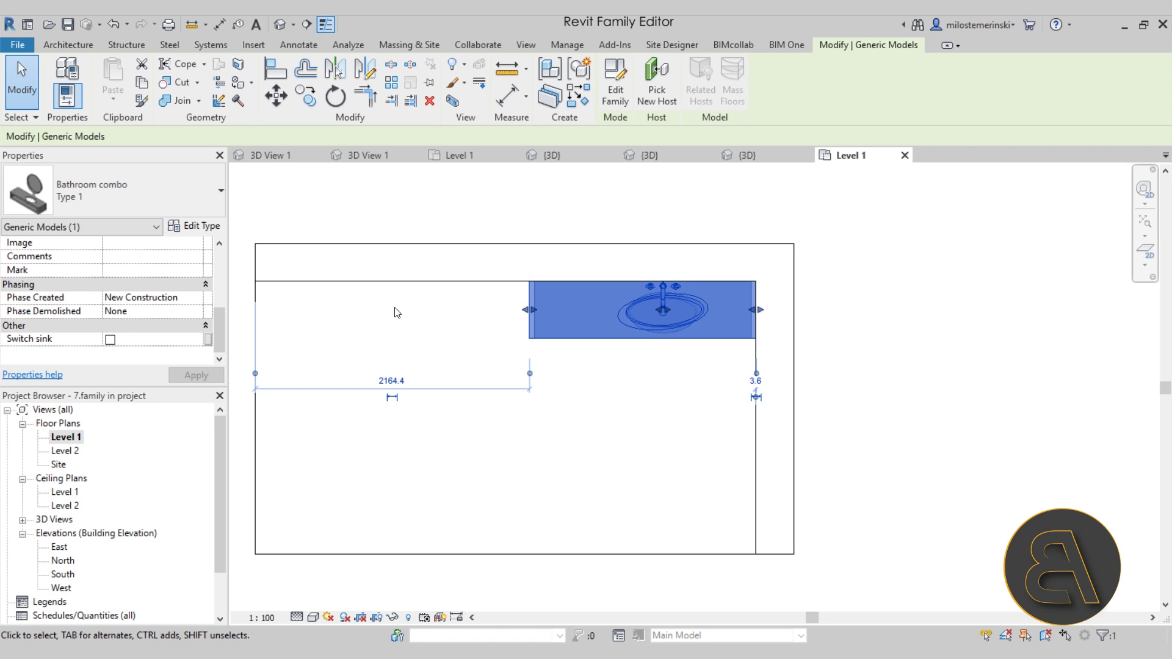
# Step: Slide the Bathroom combo's sink and faucet along the shelf to the side wall, and back toward the shelf's middle
pyautogui.scroll(4, 663, 293)
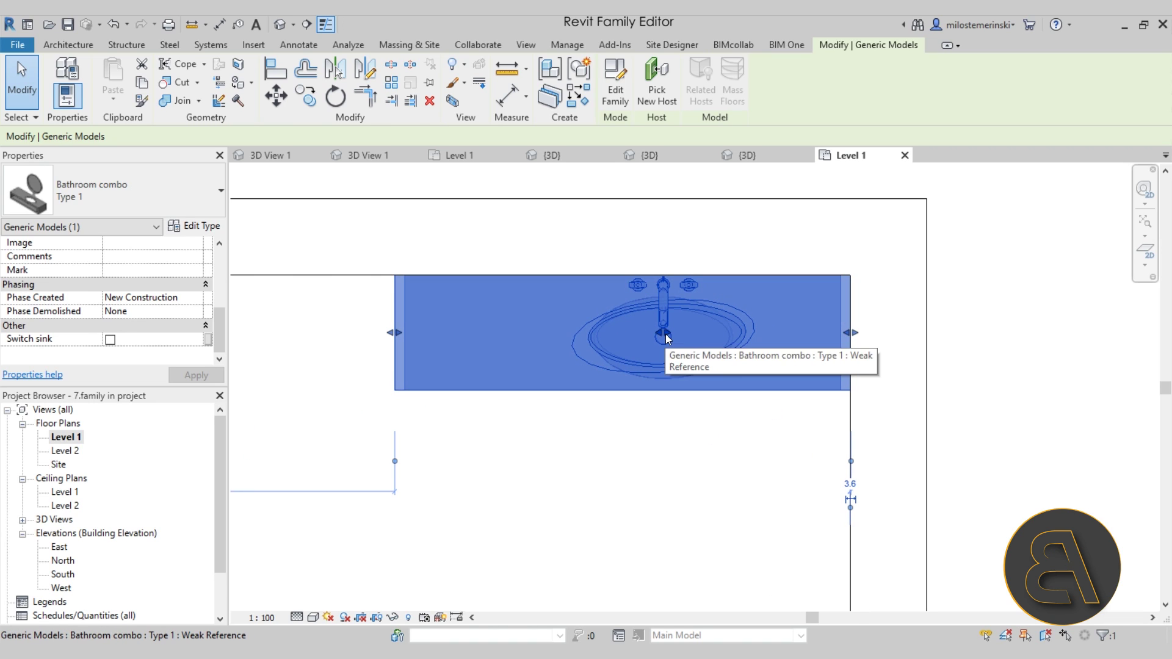
pyautogui.moveTo(541, 334); pyautogui.dragTo(743, 434)
pyautogui.click(792, 437)
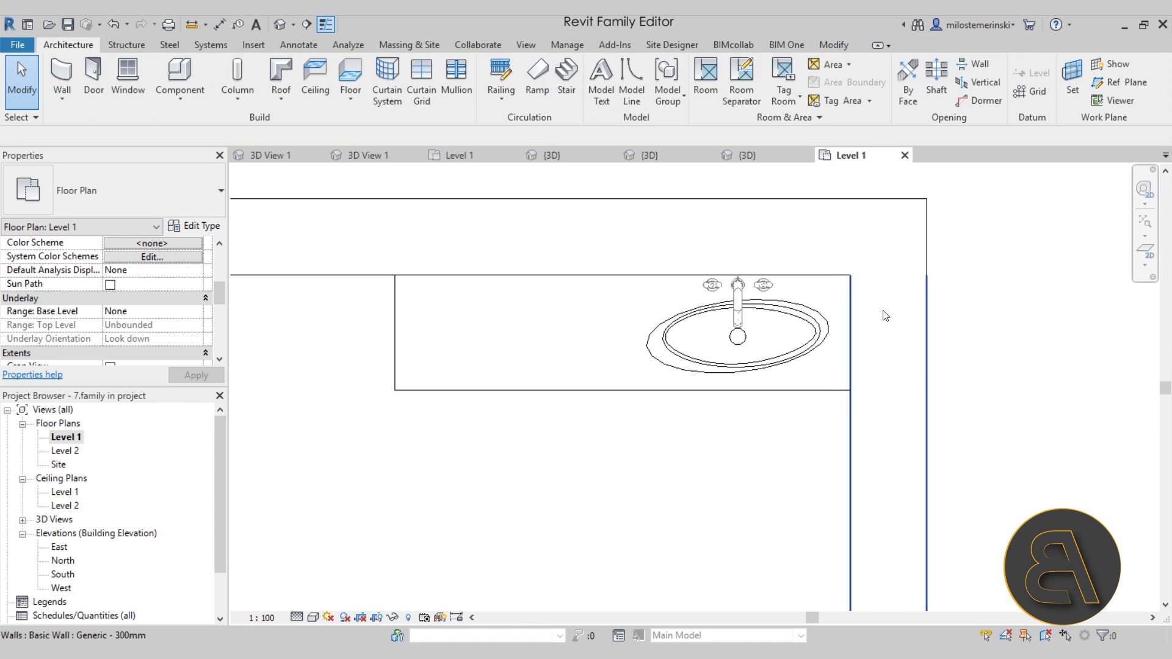
pyautogui.click(741, 332)
pyautogui.moveTo(679, 338); pyautogui.dragTo(902, 175)
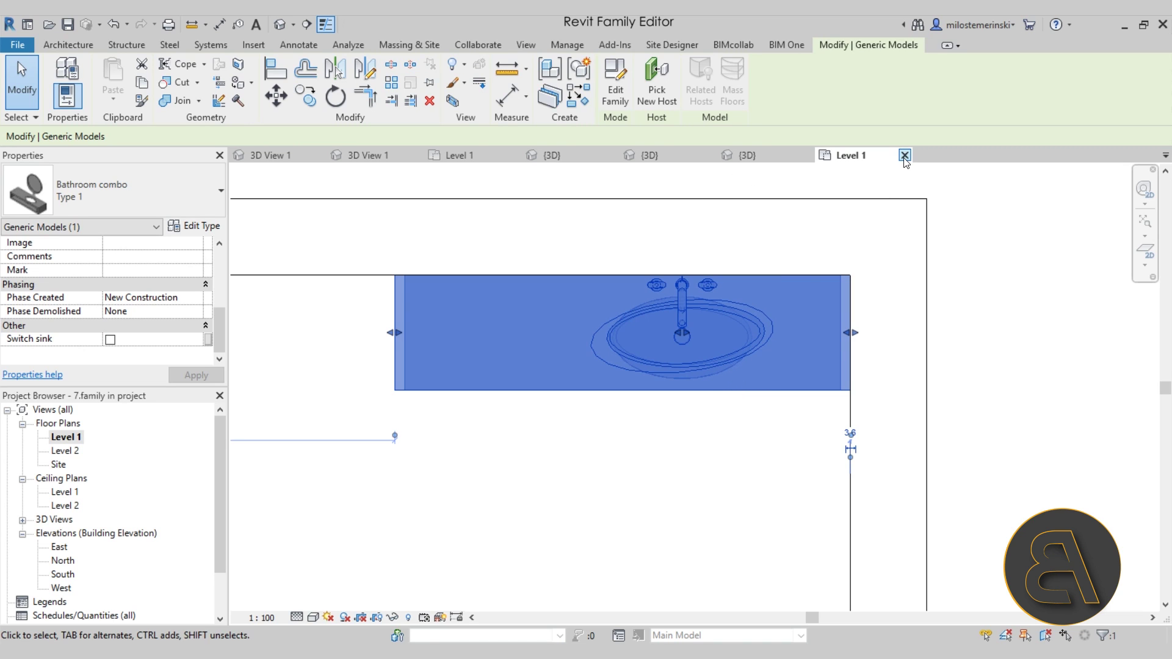
# Step: Close the Level 1 floor plan and turn on the Bathroom combo's Switch sink option in the 3D view
pyautogui.click(905, 155)
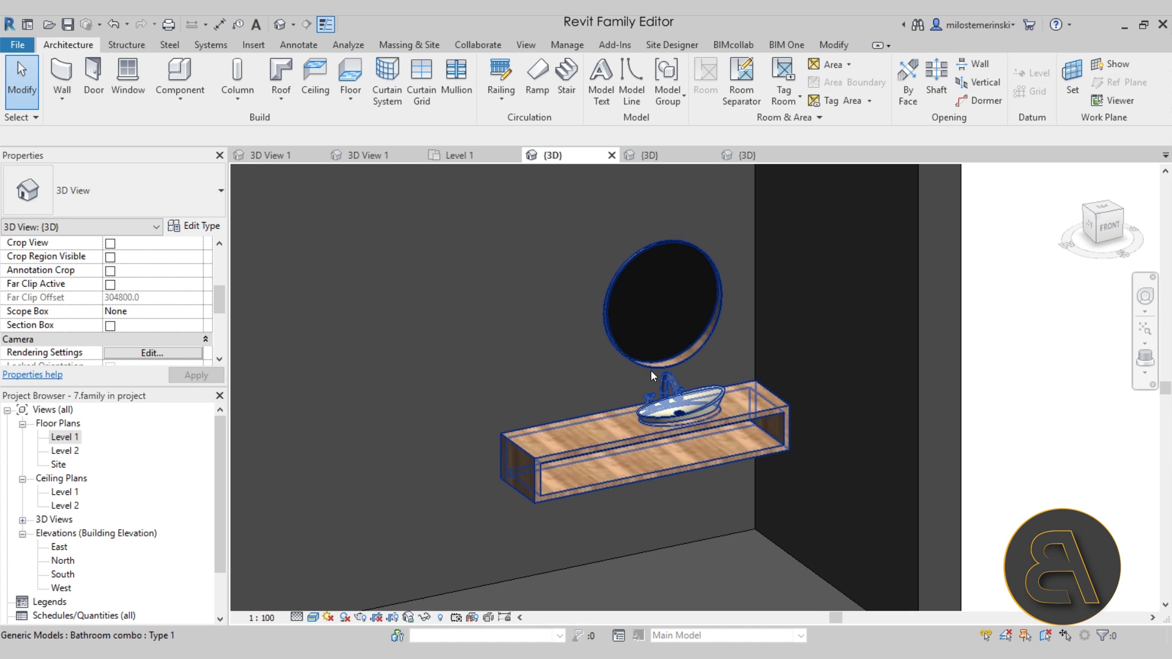
pyautogui.scroll(4, 678, 400)
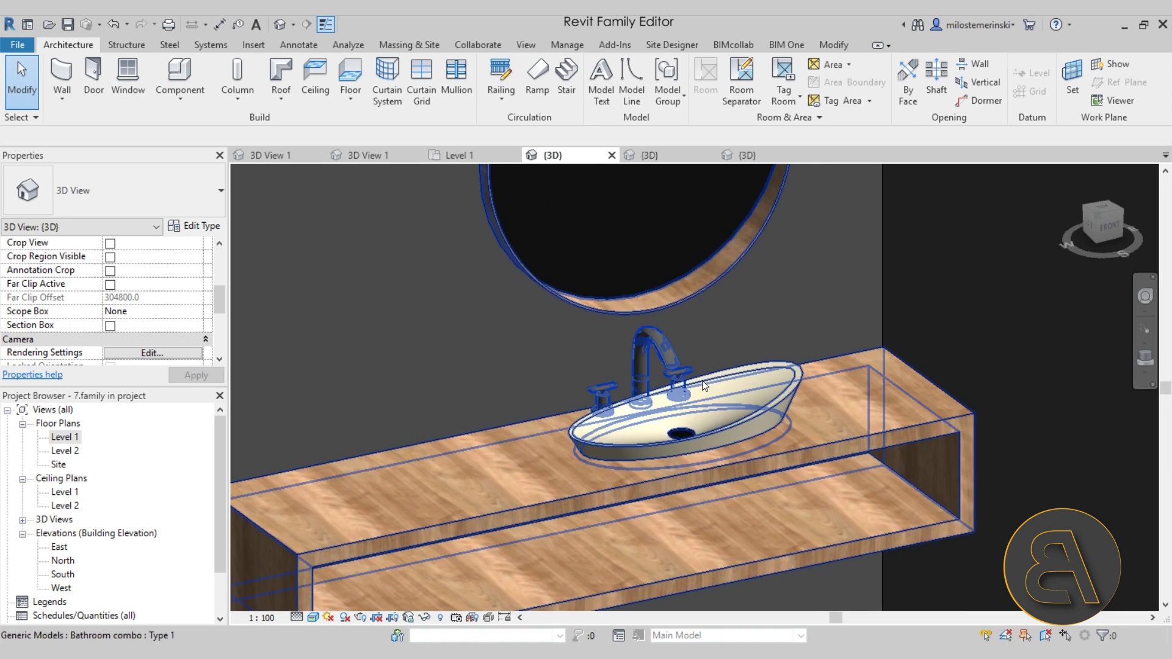
pyautogui.click(677, 386)
pyautogui.scroll(-3, 677, 386)
pyautogui.click(133, 342)
pyautogui.click(545, 370)
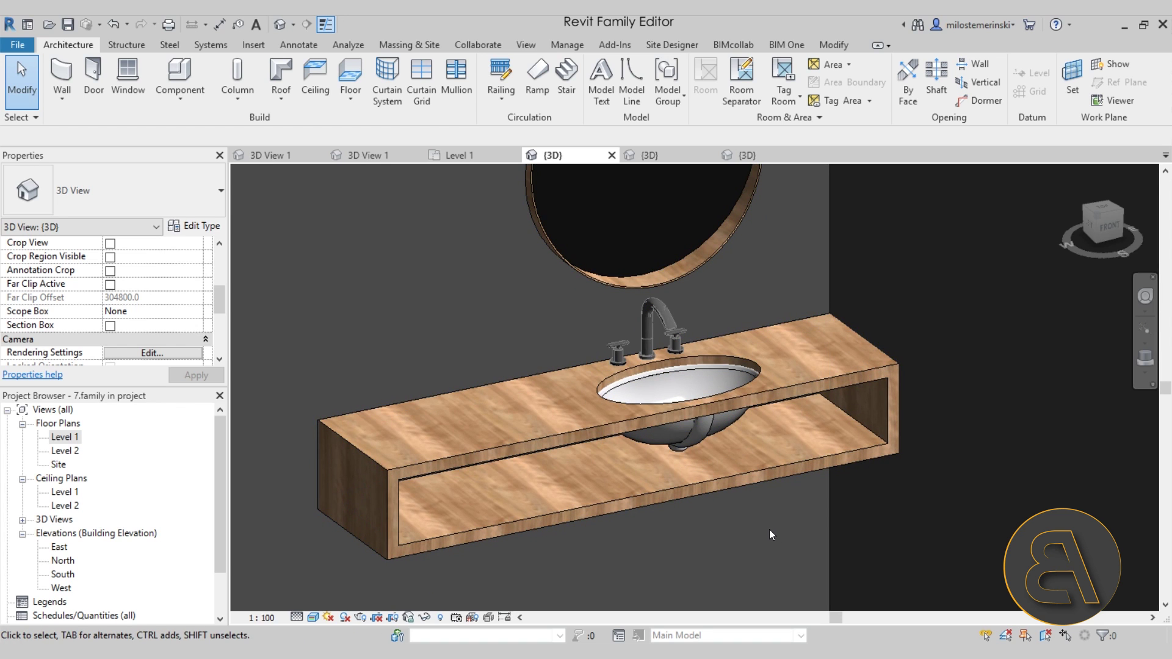
# Step: Switch to the Cabinet family project's 3D view and delete the cabinet row mounted on the wall
pyautogui.scroll(-2, 603, 315)
pyautogui.click(635, 156)
pyautogui.scroll(-2, 654, 367)
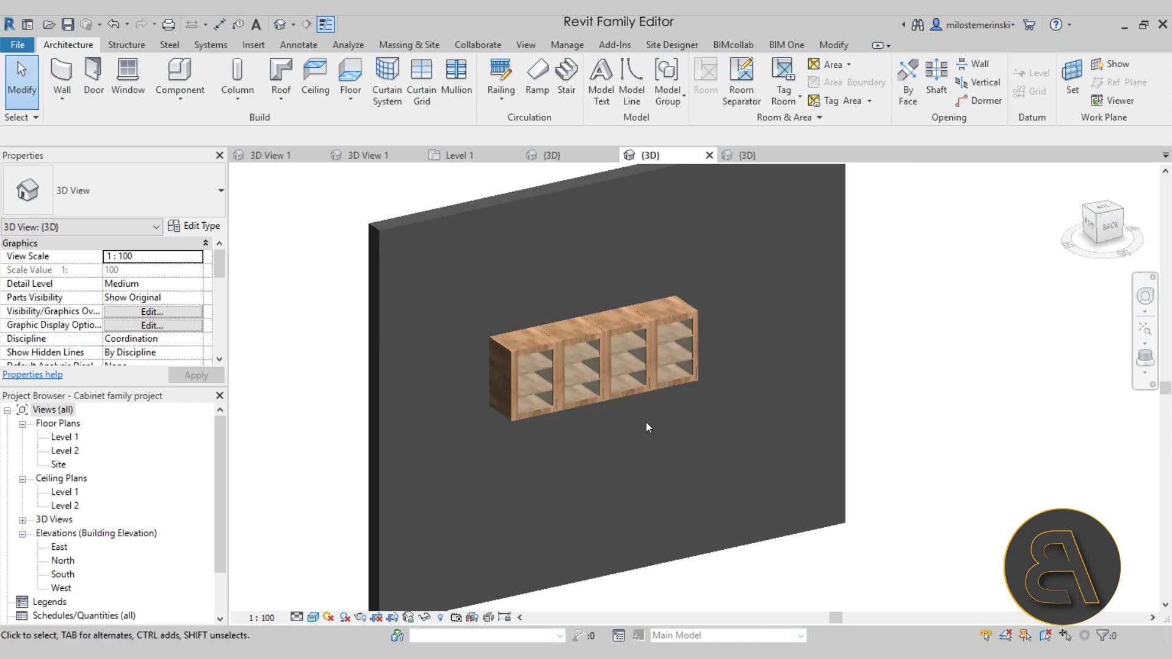
pyautogui.click(614, 379)
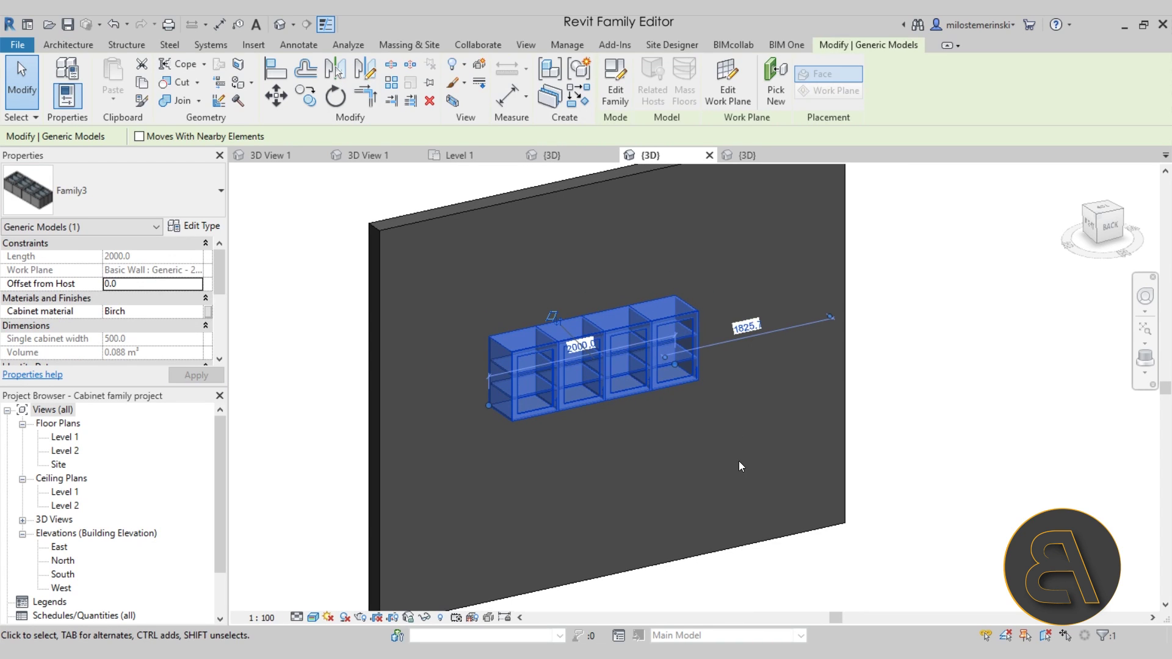
pyautogui.click(698, 416)
pyautogui.click(676, 374)
pyautogui.click(625, 440)
pyautogui.click(648, 366)
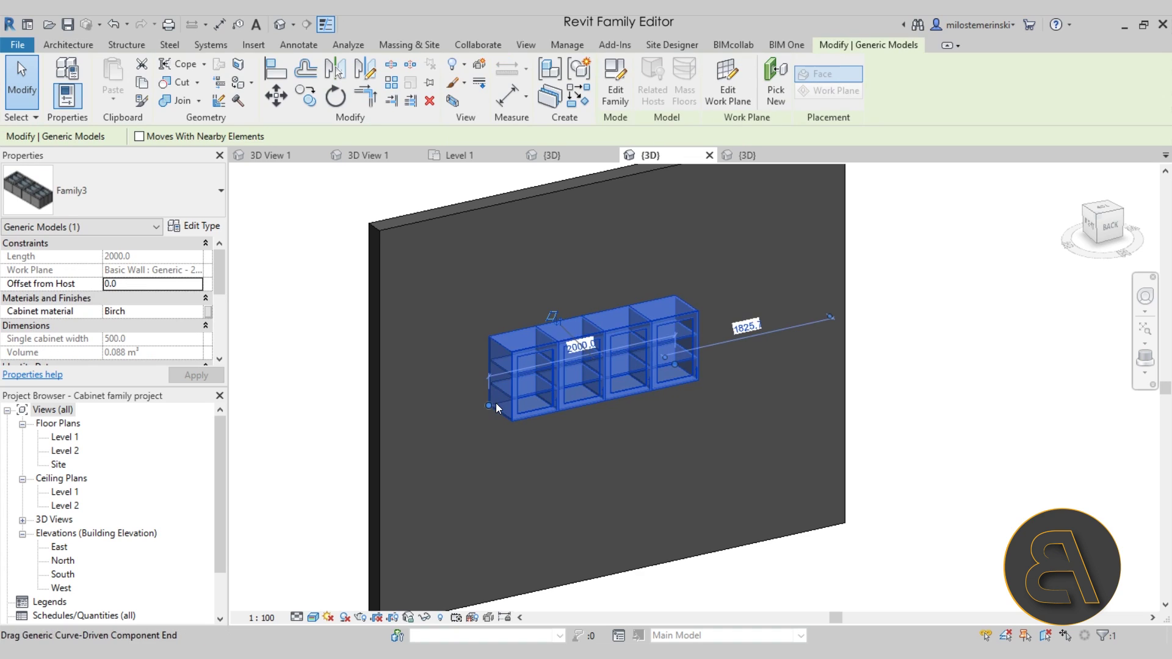
pyautogui.press('Delete')
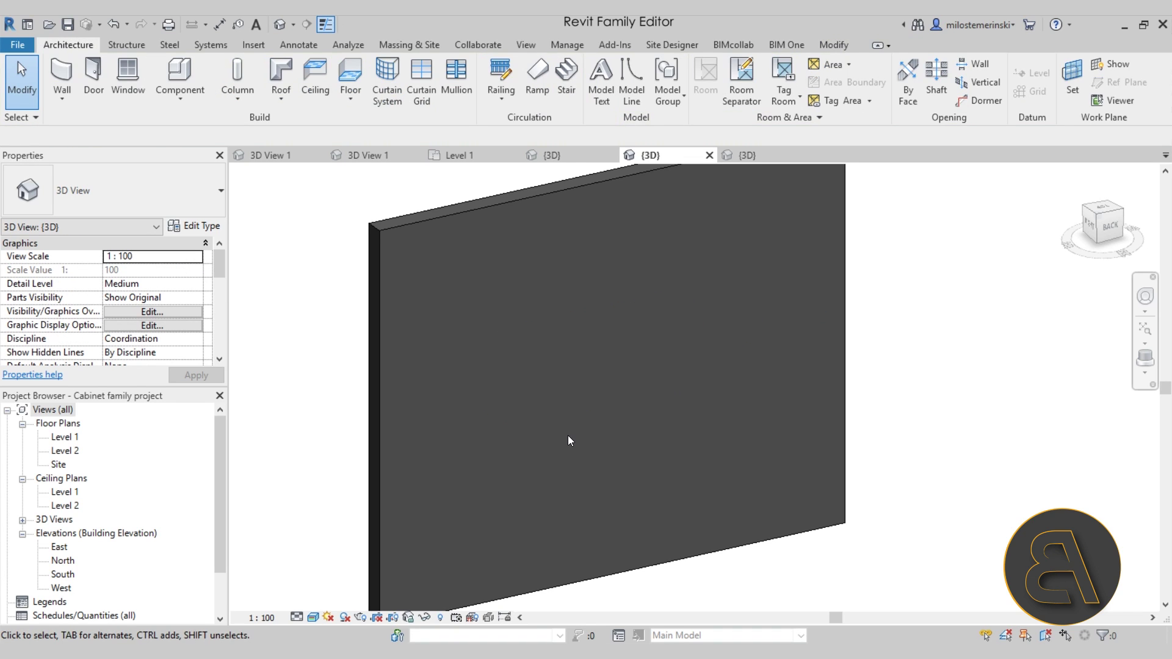
# Step: Place a horizontal Family3 cabinet run 3000 mm long on the face of the wall
pyautogui.scroll(-2, 592, 418)
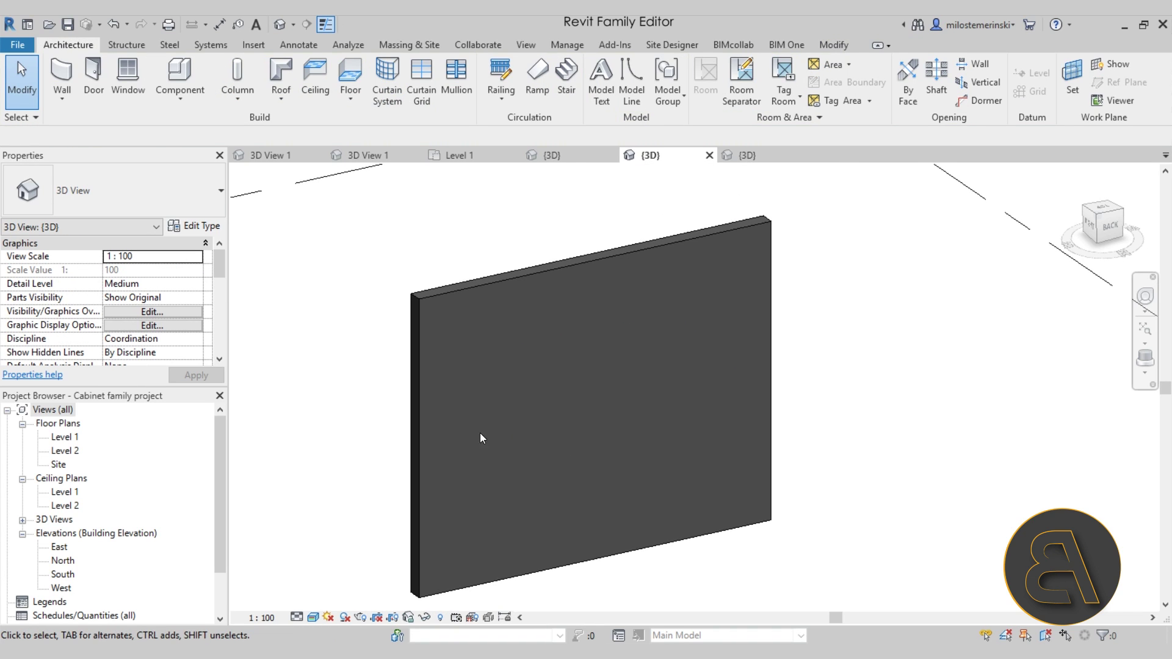
pyautogui.moveTo(560, 414); pyautogui.dragTo(549, 395, button='middle')
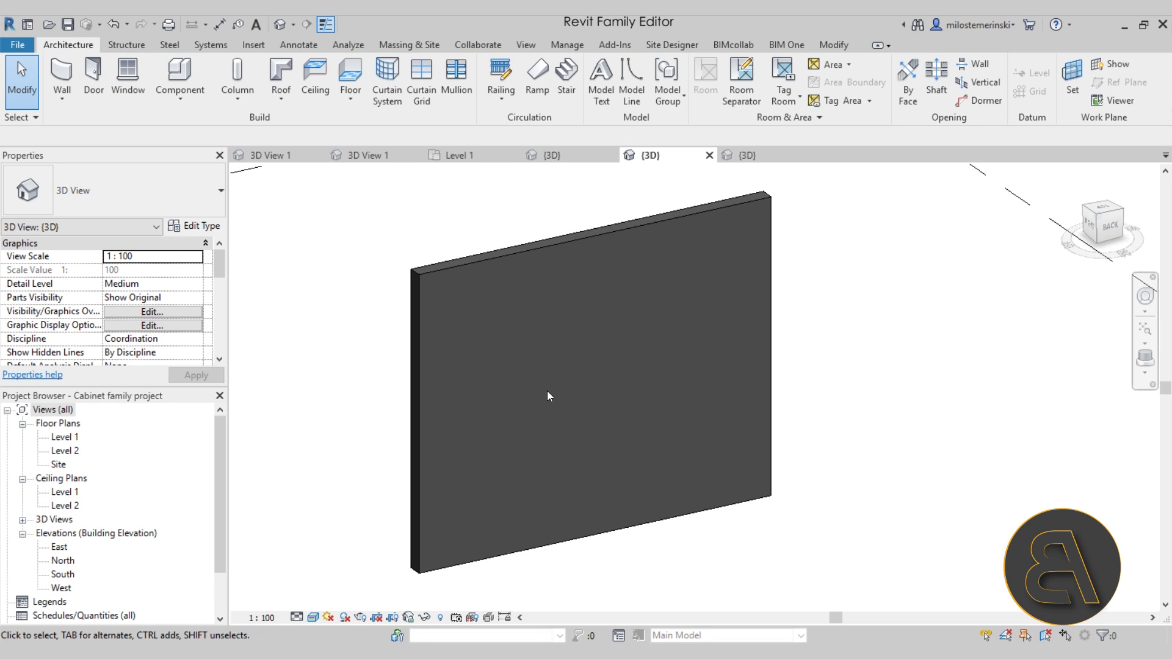
pyautogui.click(179, 72)
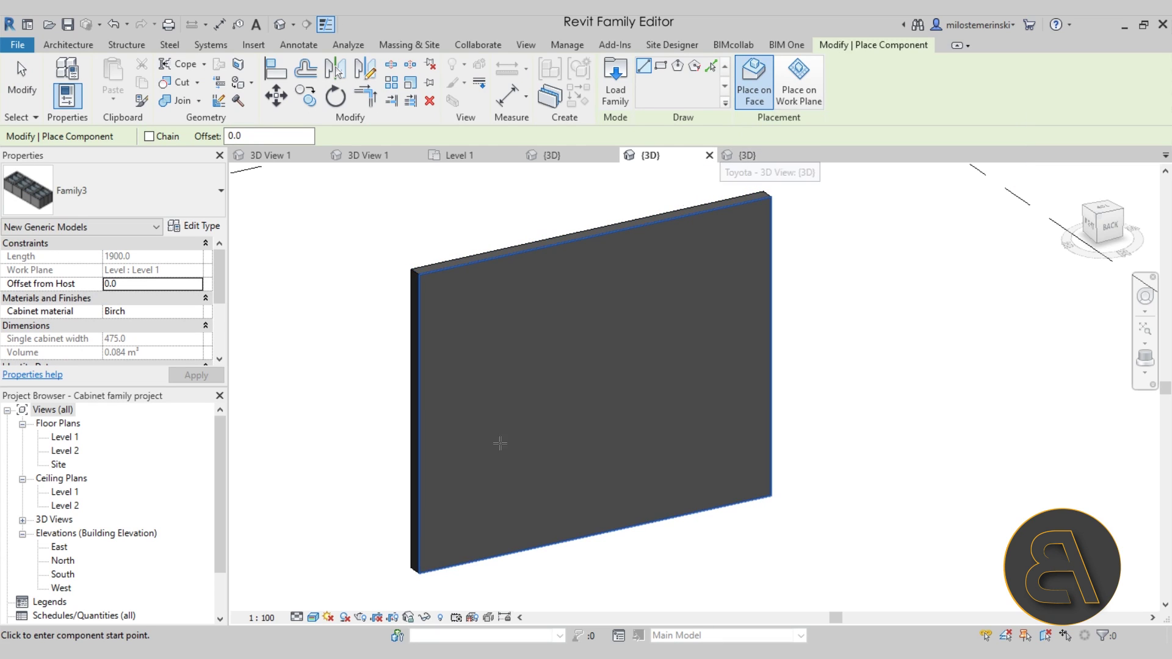
pyautogui.click(453, 406)
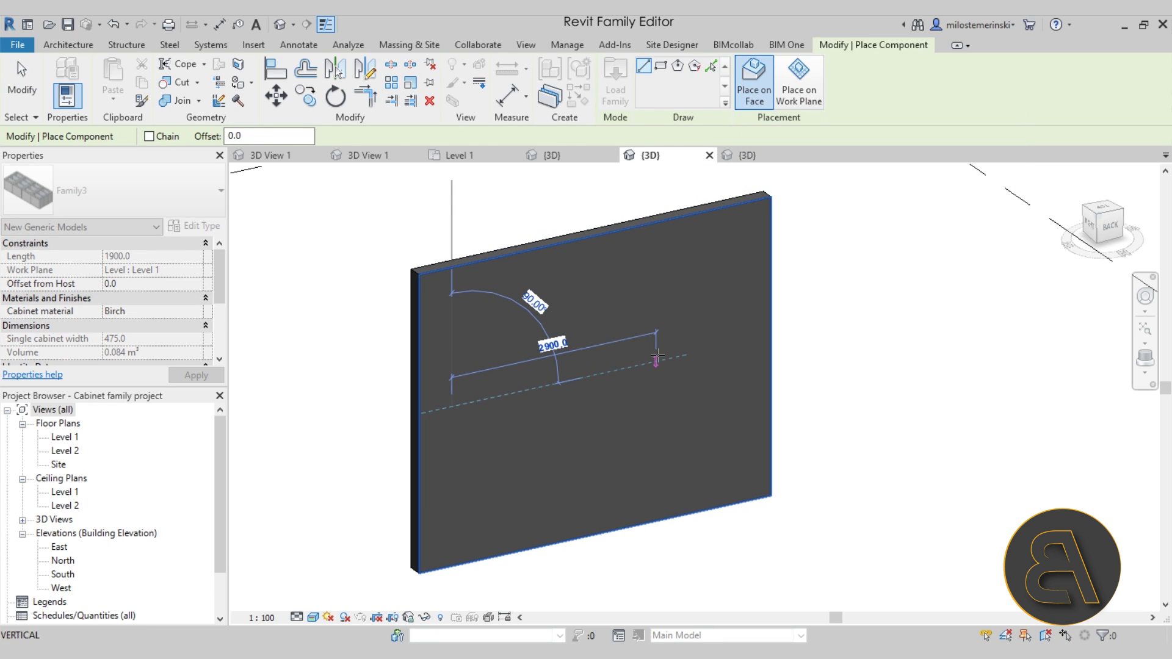
pyautogui.click(659, 356)
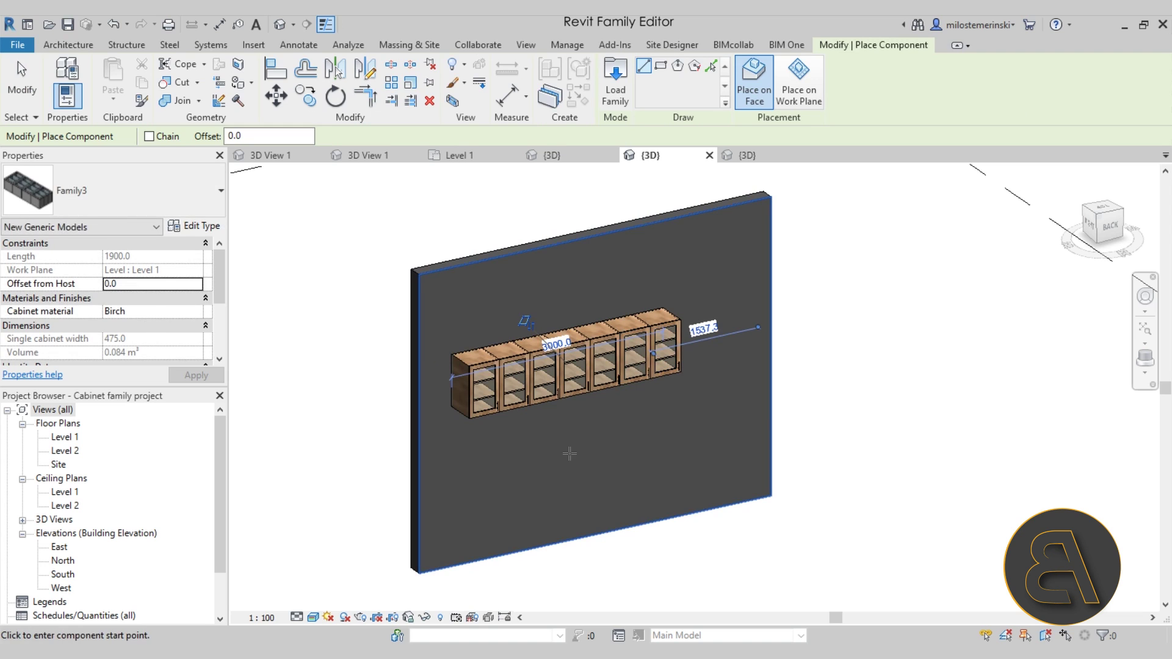
pyautogui.press('Escape')
# Step: Examine the new cabinet run's glass doors, shelves and instance parameters from close up and farther away
pyautogui.scroll(4, 508, 401)
pyautogui.click(497, 423)
pyautogui.keyDown('shift'); pyautogui.moveTo(557, 489); pyautogui.dragTo(506, 452, button='middle'); pyautogui.keyUp('shift')
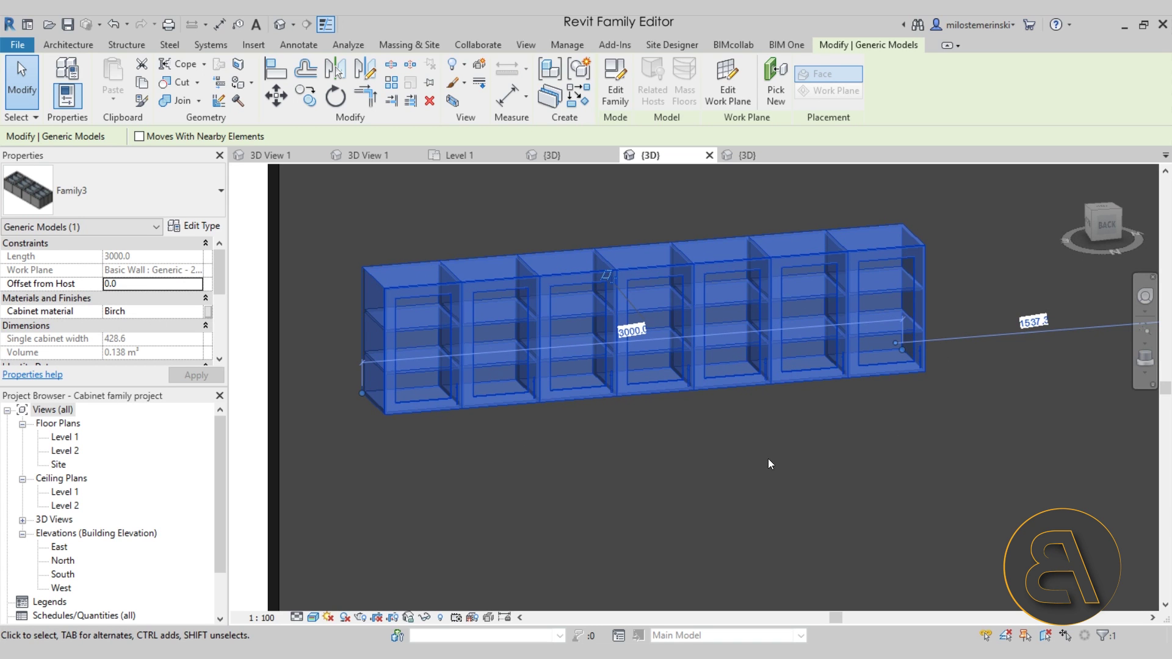
pyautogui.click(702, 458)
pyautogui.click(515, 420)
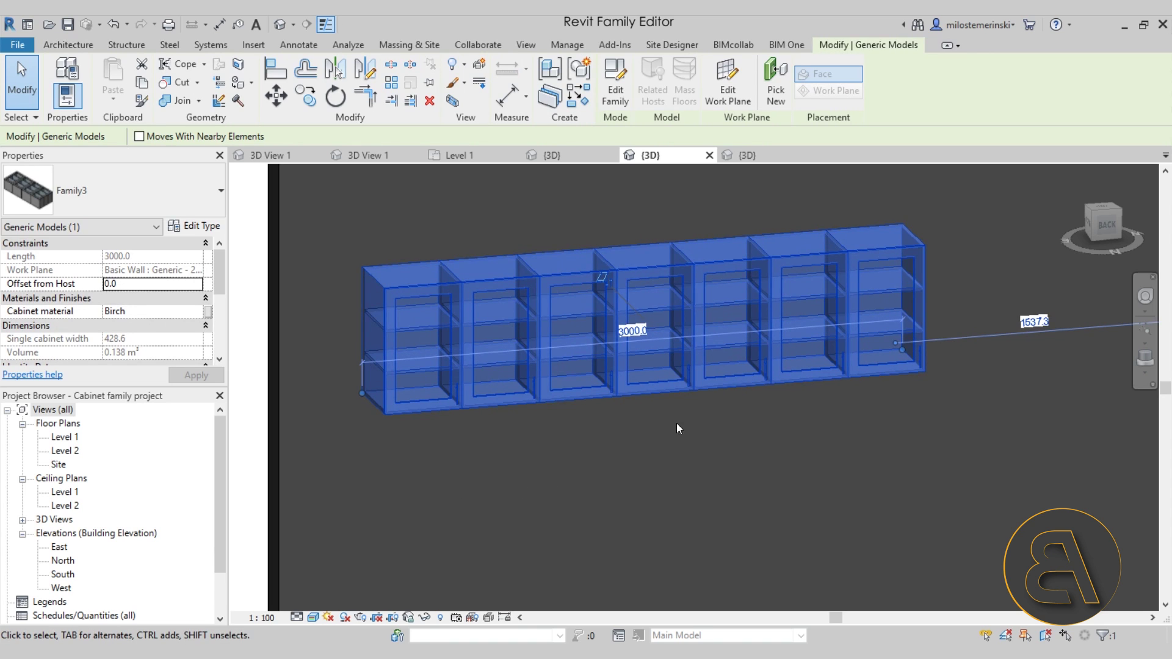
pyautogui.moveTo(630, 456); pyautogui.dragTo(635, 482, button='middle')
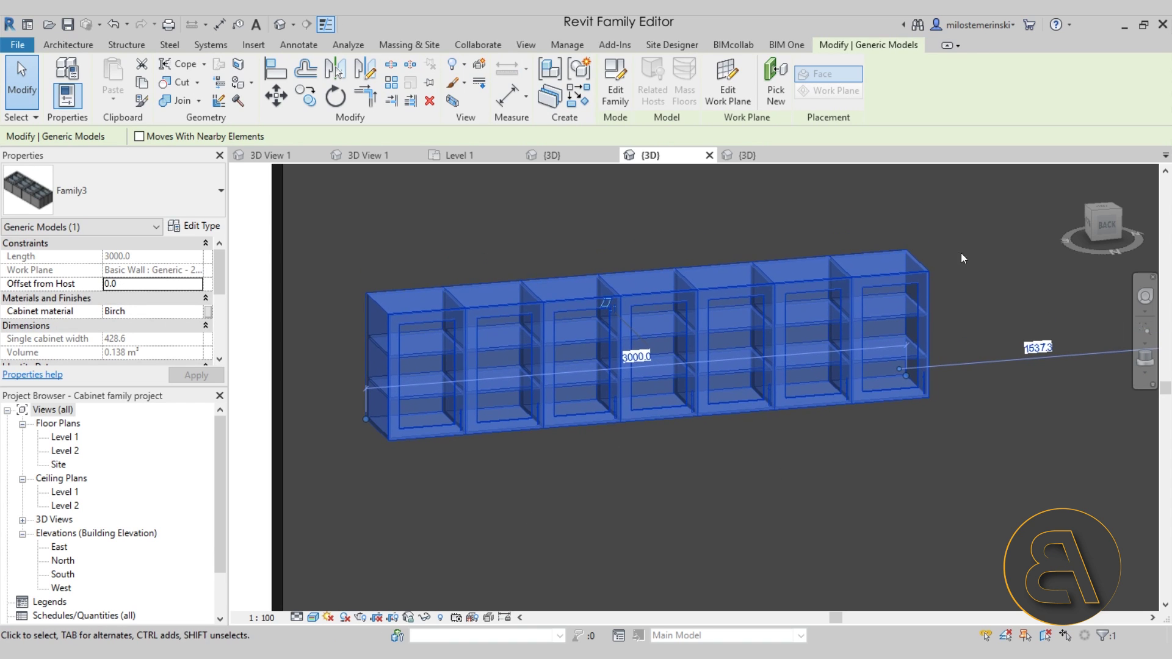
pyautogui.click(689, 450)
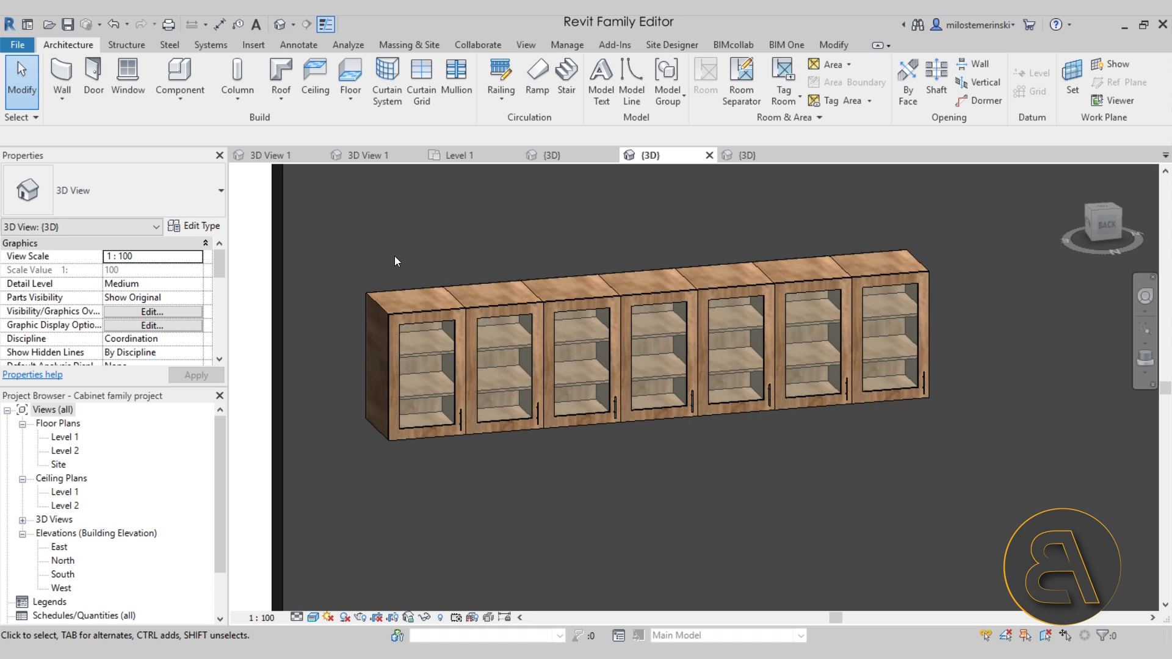
pyautogui.scroll(-2, 518, 301)
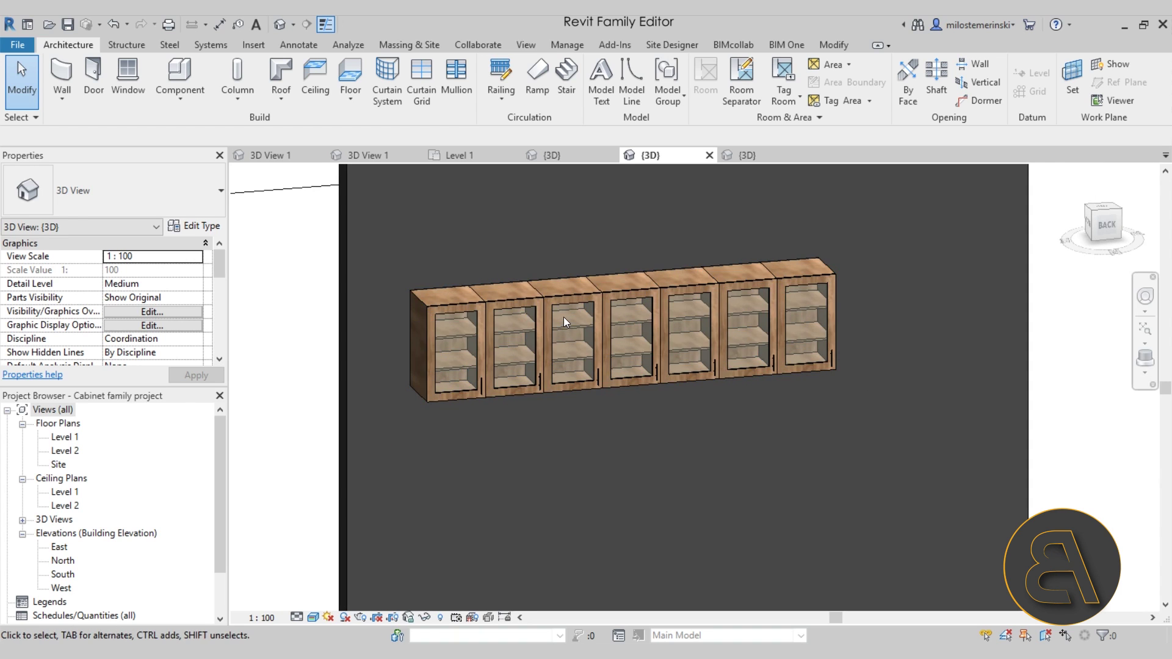
pyautogui.click(552, 293)
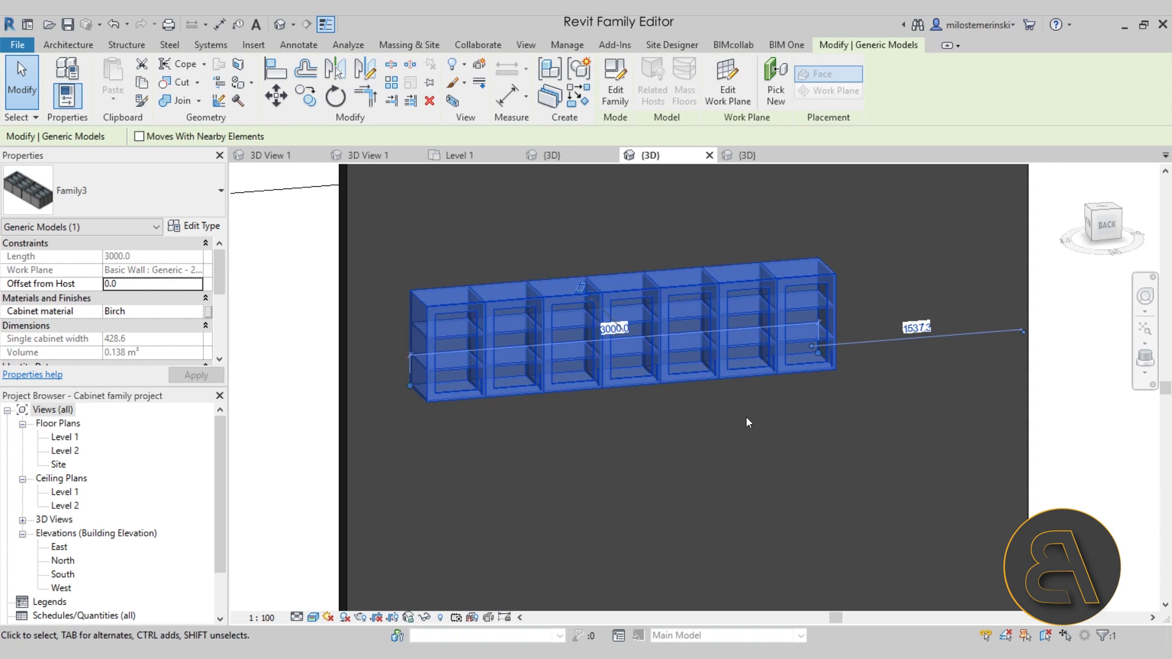
pyautogui.press('Escape')
pyautogui.scroll(3, 627, 422)
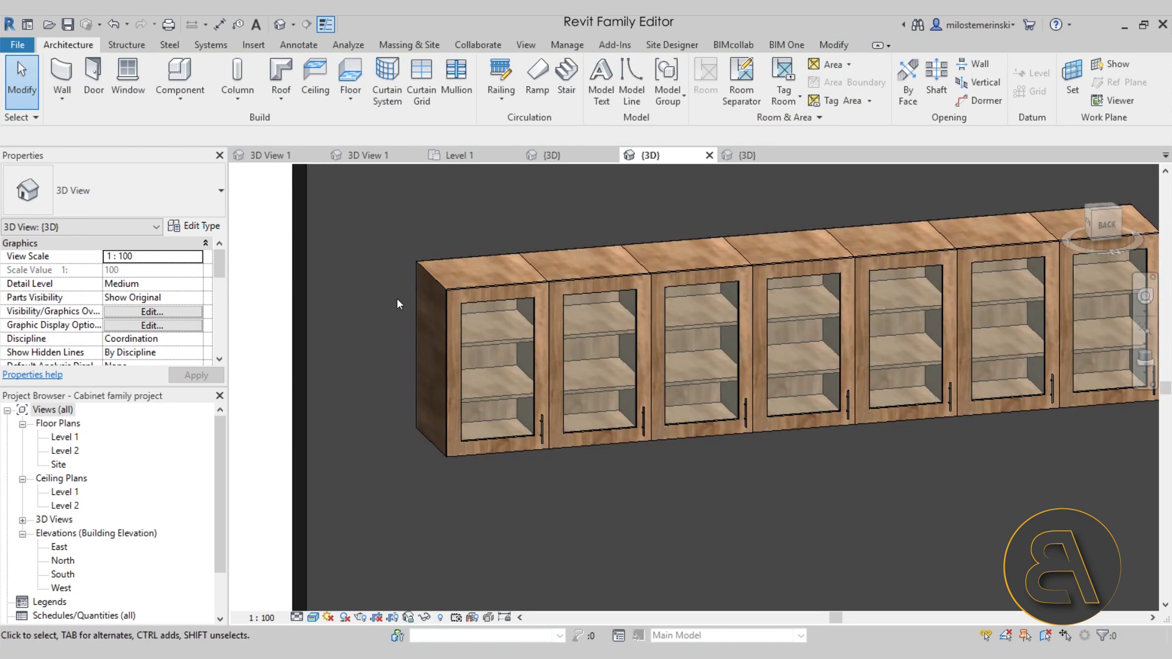
pyautogui.scroll(1, 391, 363)
pyautogui.scroll(-3, 403, 345)
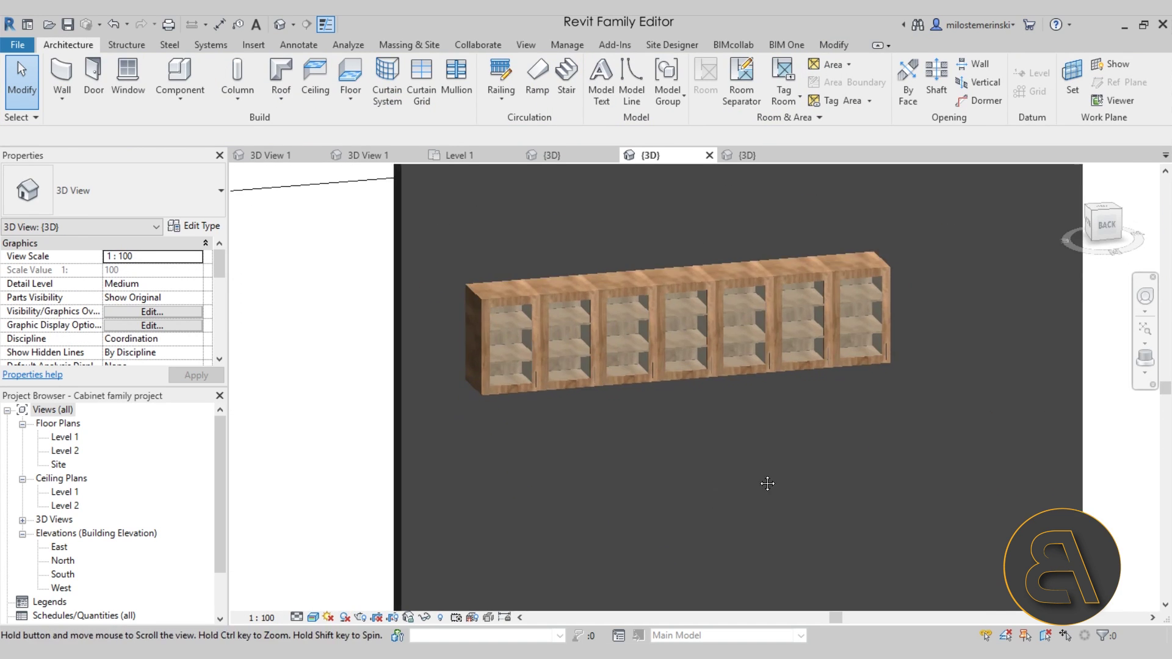
# Step: Turn off the Glass Window type parameter of Family3 and apply it to the cabinet run
pyautogui.click(726, 378)
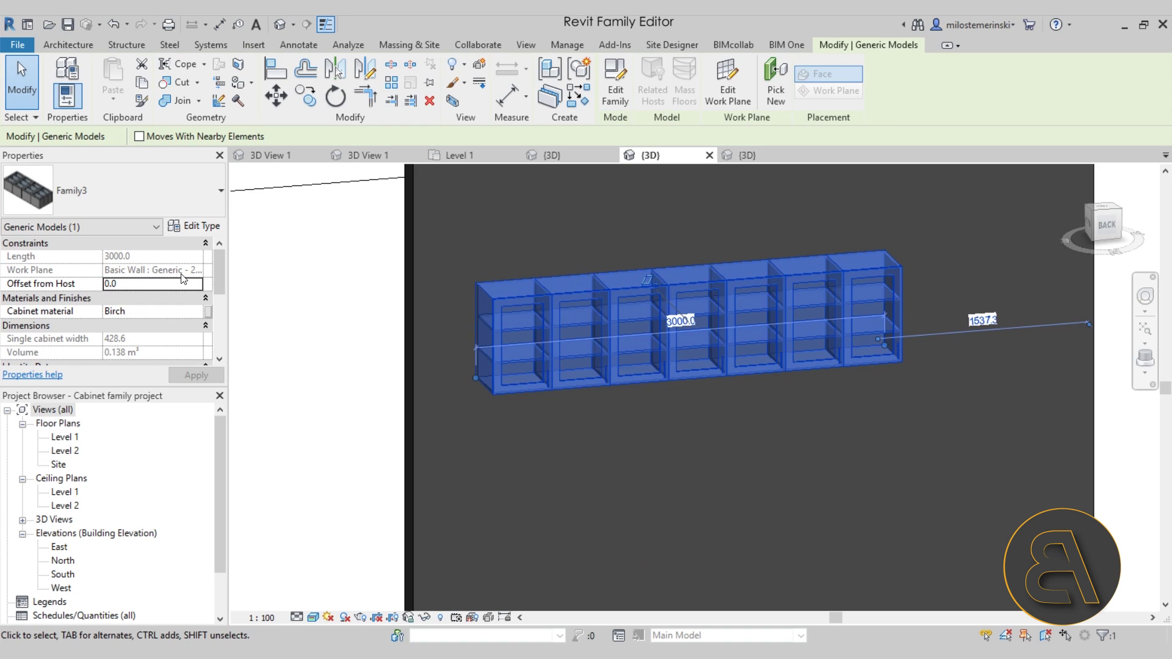
pyautogui.scroll(-4, 182, 285)
pyautogui.scroll(4, 181, 287)
pyautogui.click(196, 227)
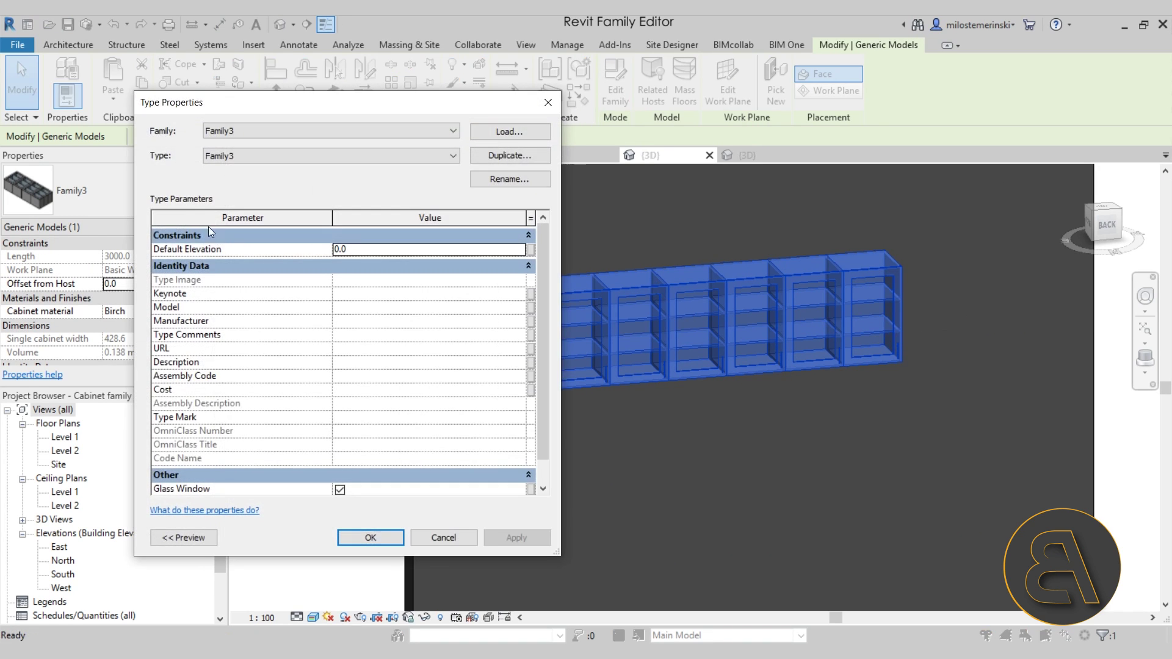
pyautogui.scroll(-1, 410, 367)
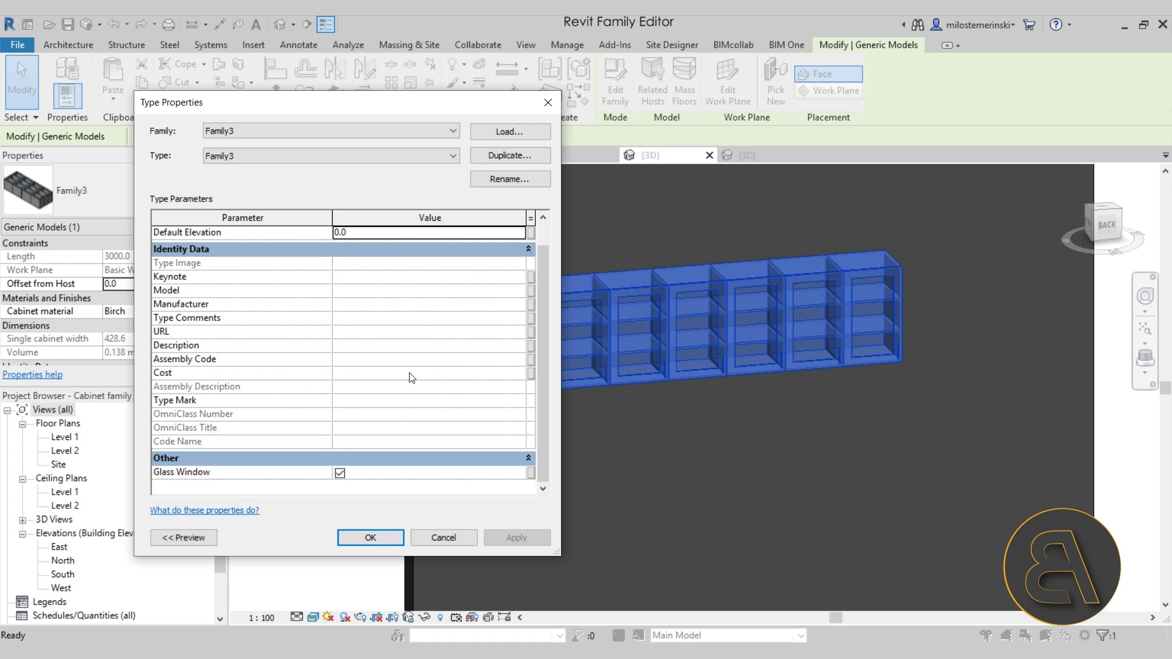
pyautogui.click(340, 473)
pyautogui.click(530, 537)
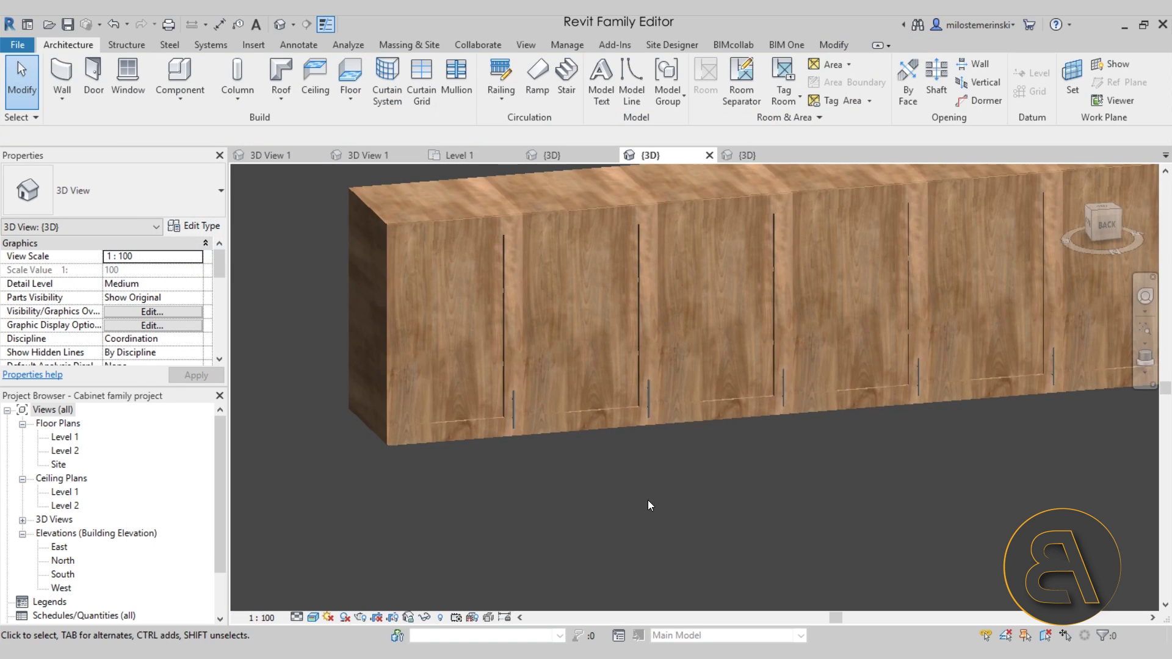
# Step: Review the cabinet run's doors and its Cabinet material and Single cabinet width parameters
pyautogui.scroll(-5, 610, 495)
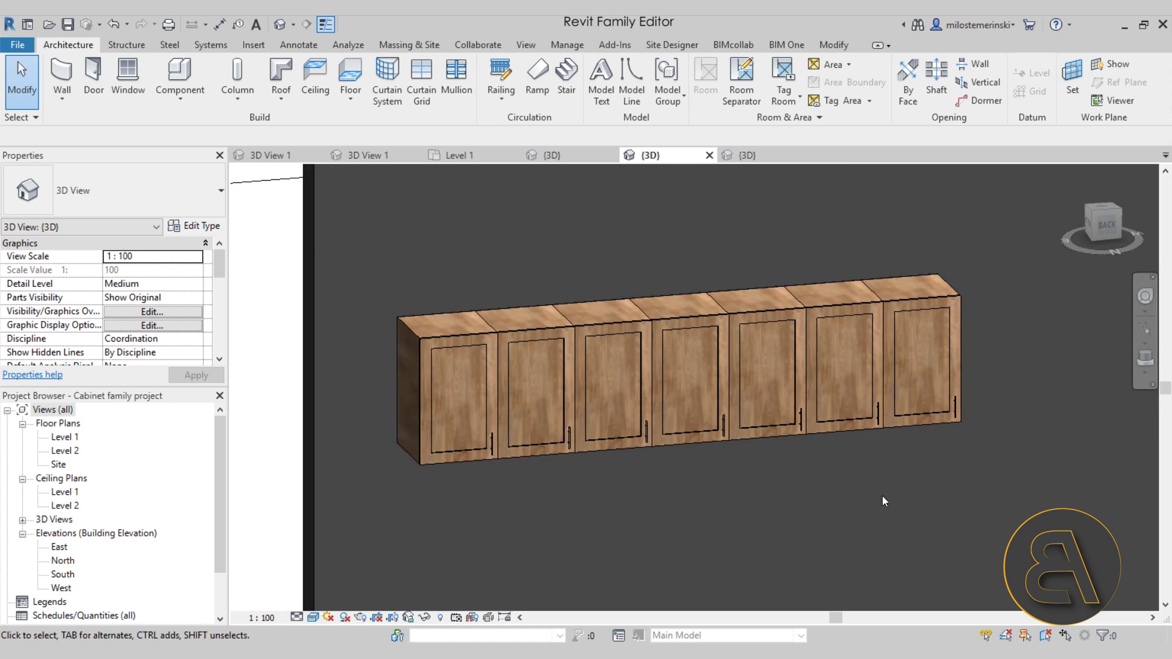
pyautogui.click(483, 380)
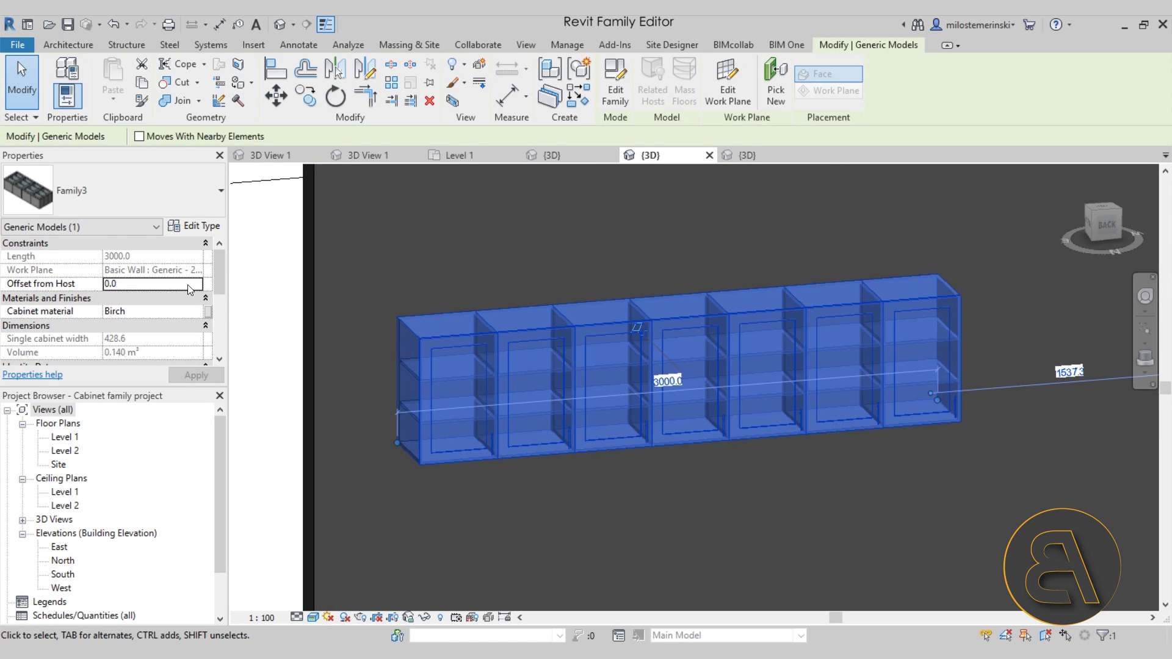
pyautogui.scroll(-1, 108, 297)
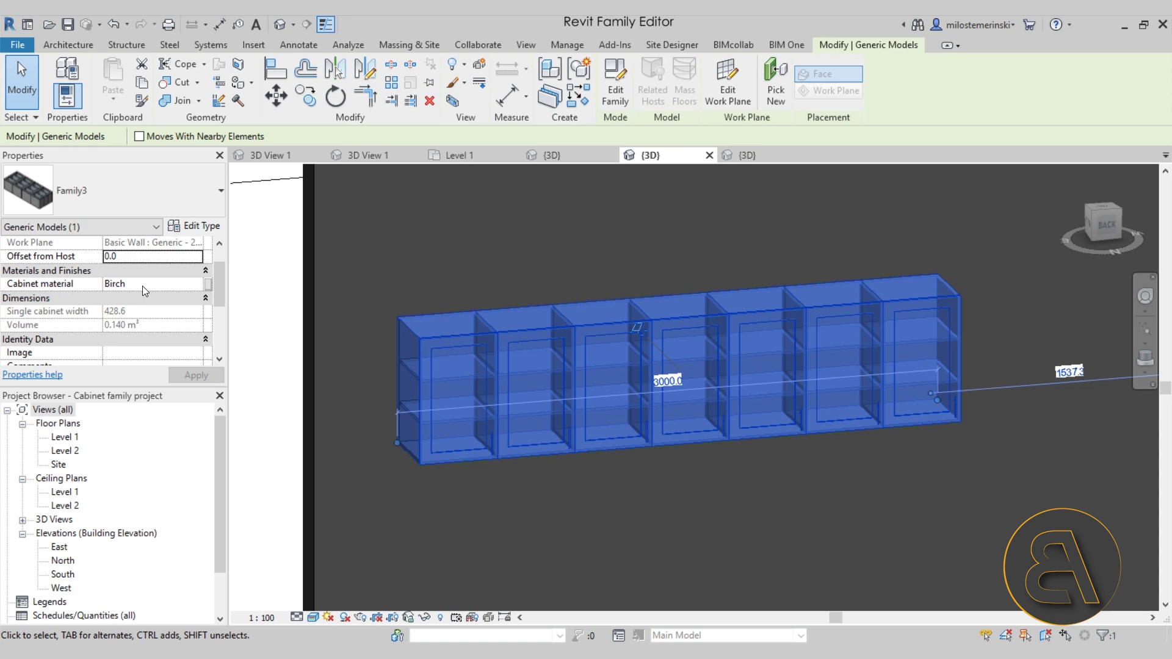
pyautogui.click(583, 479)
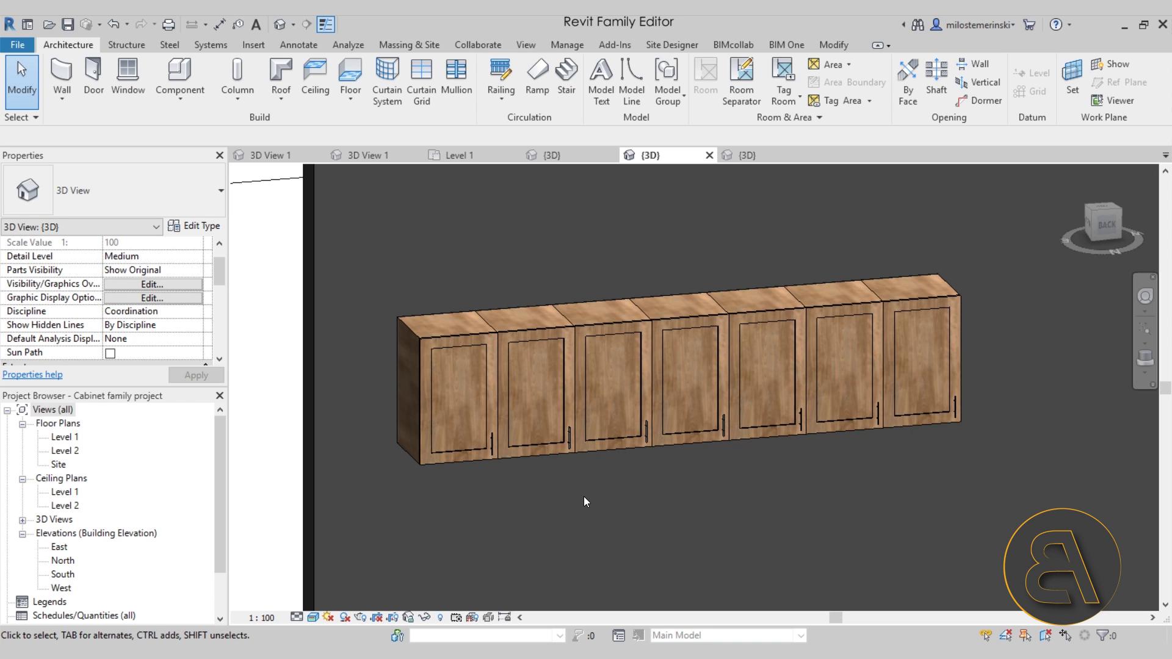
# Step: Leave the cabinet project and open the 3D view of the Toyota entourage family
pyautogui.click(595, 453)
pyautogui.moveTo(624, 462); pyautogui.dragTo(578, 458, button='middle')
pyautogui.click(577, 470)
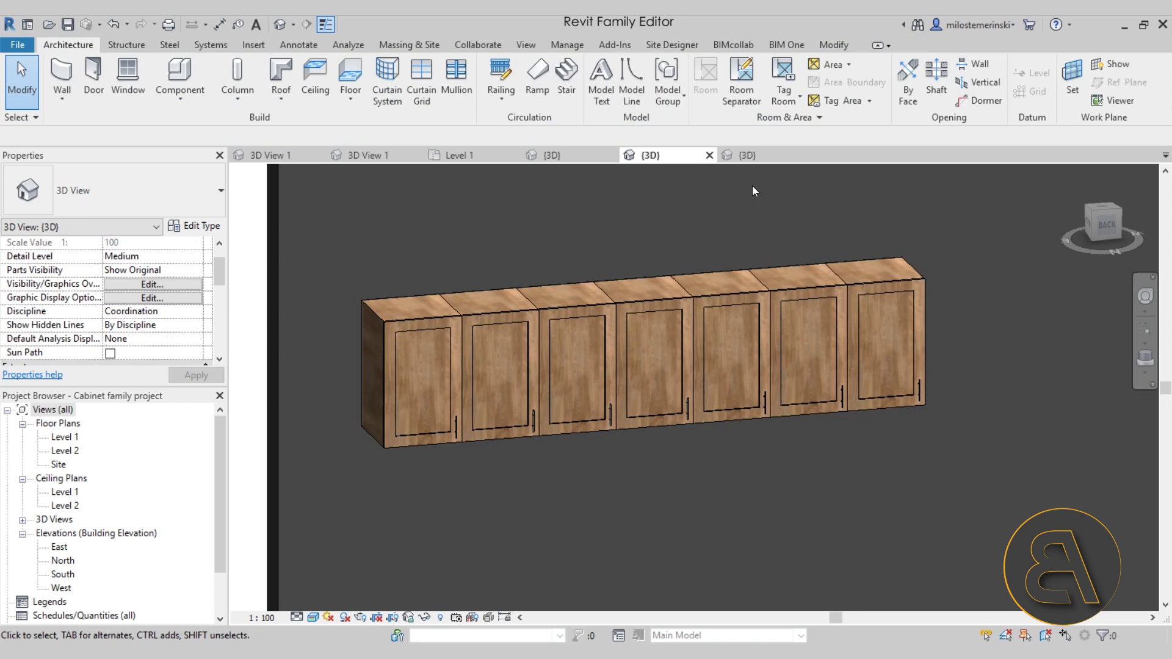
pyautogui.click(749, 157)
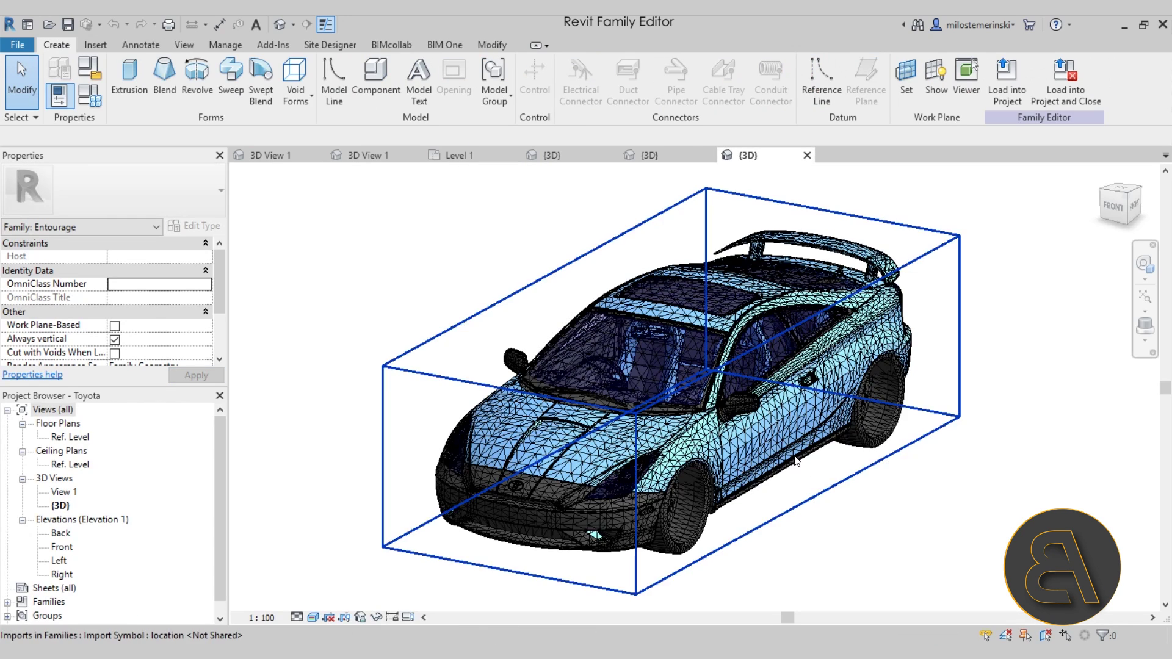
# Step: Open the Toyota family's Ref. Level floor plan and set its visual style to Hidden Line
pyautogui.keyDown('shift'); pyautogui.moveTo(788, 530); pyautogui.dragTo(774, 536, button='middle'); pyautogui.keyUp('shift')
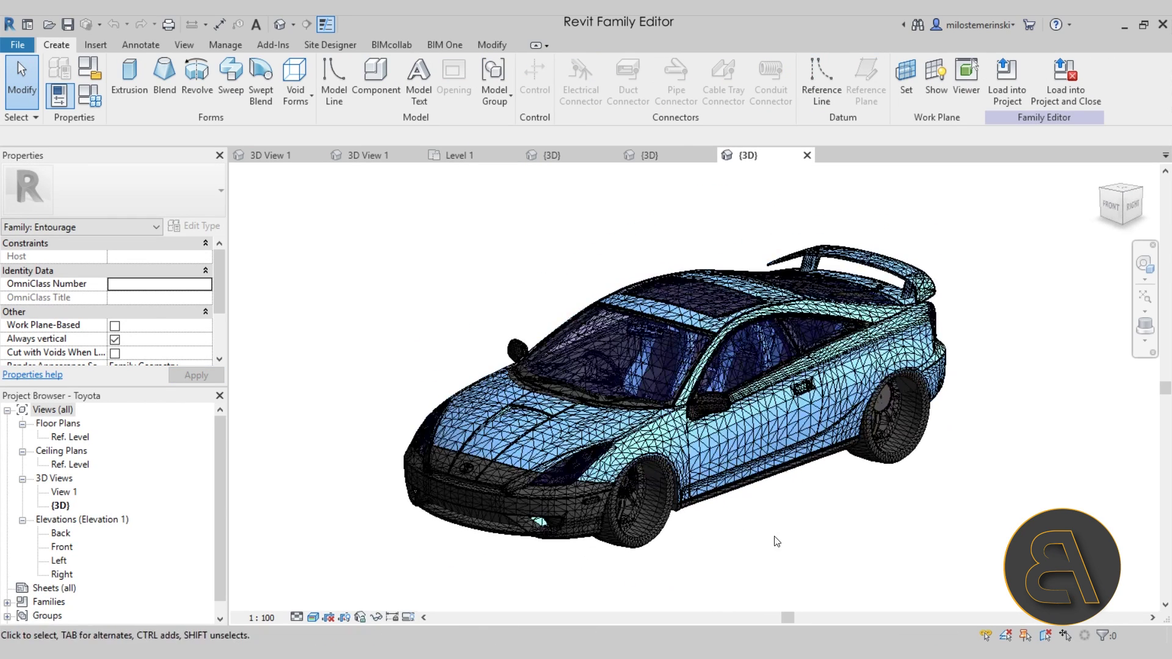
pyautogui.moveTo(757, 526)
pyautogui.keyDown('shift'); pyautogui.mouseDown(button='middle')
pyautogui.moveTo(754, 508)
pyautogui.moveTo(681, 539)
pyautogui.moveTo(696, 526)
pyautogui.moveTo(746, 536)
pyautogui.mouseUp(button='middle'); pyautogui.keyUp('shift')
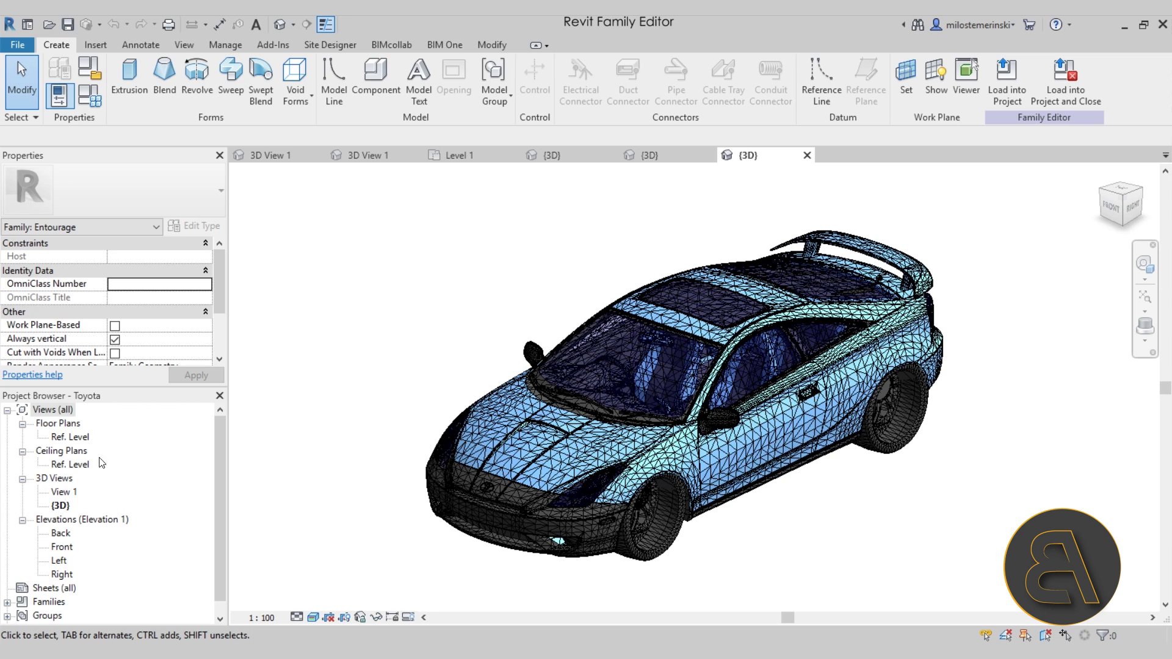
pyautogui.click(77, 440)
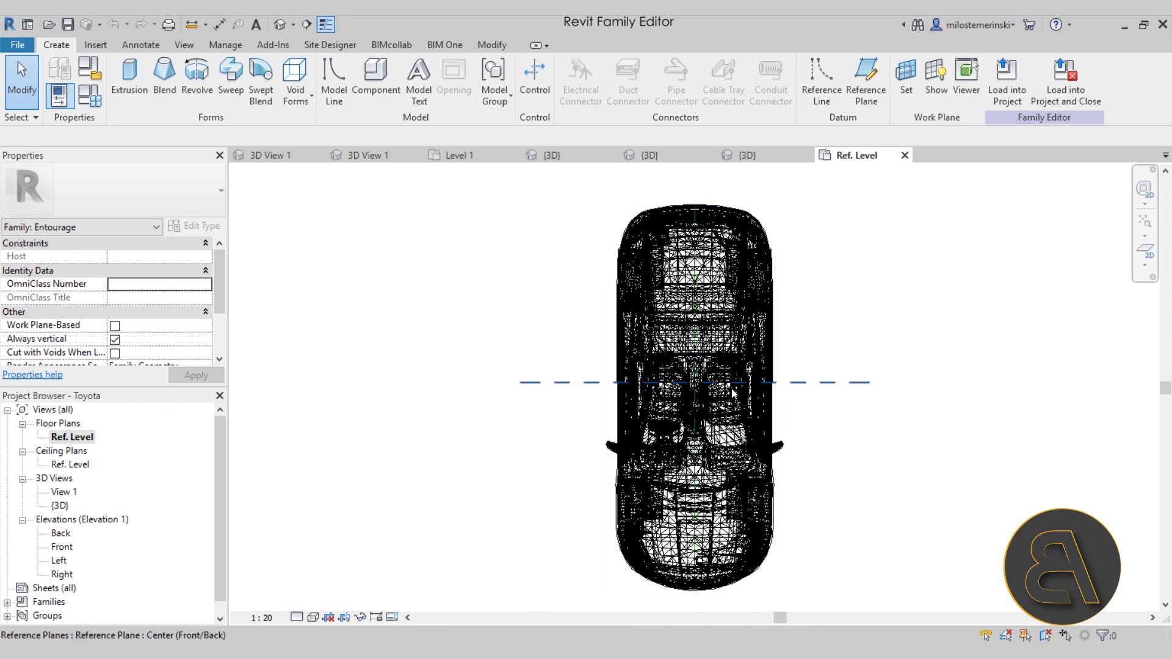
pyautogui.click(313, 618)
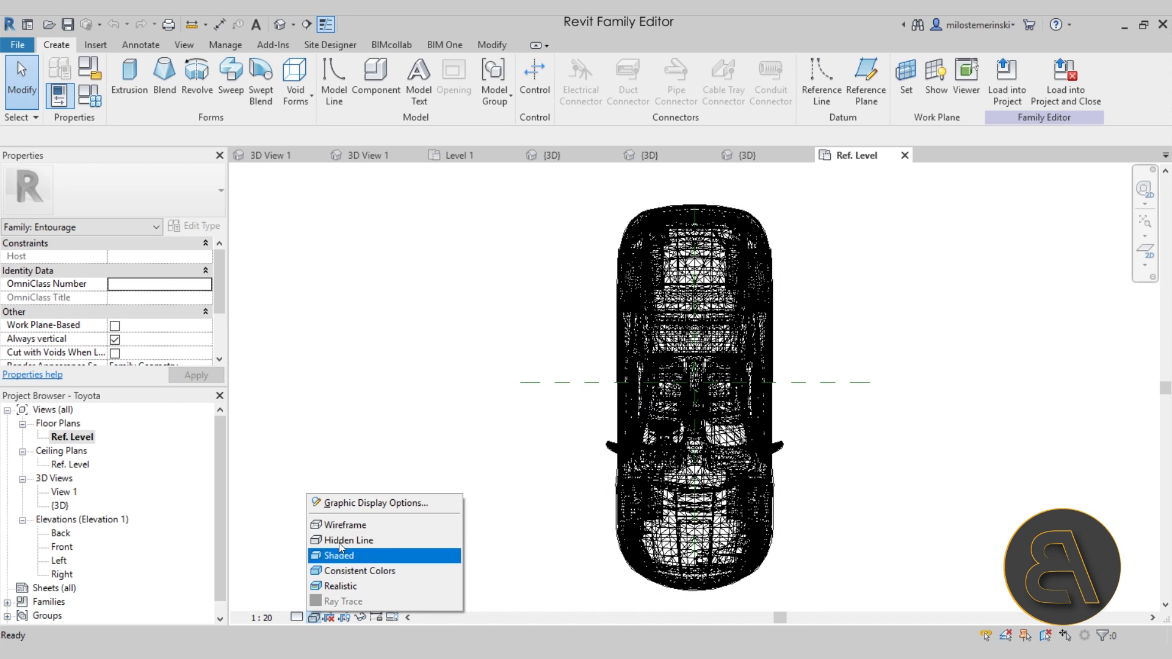
pyautogui.click(360, 541)
pyautogui.scroll(-2, 510, 365)
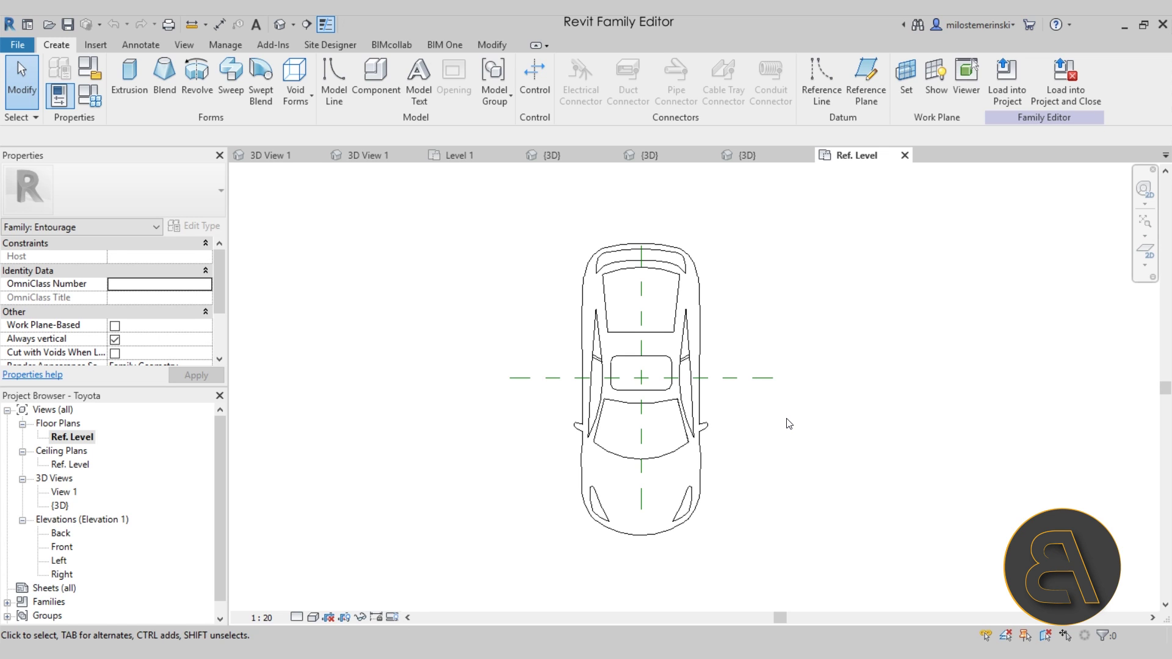
# Step: Return to 3D View 1 of the complex door project and view the three doors under the ONE FAMILY text
pyautogui.click(292, 156)
pyautogui.scroll(-5, 612, 500)
pyautogui.moveTo(589, 516); pyautogui.dragTo(585, 545, button='middle')
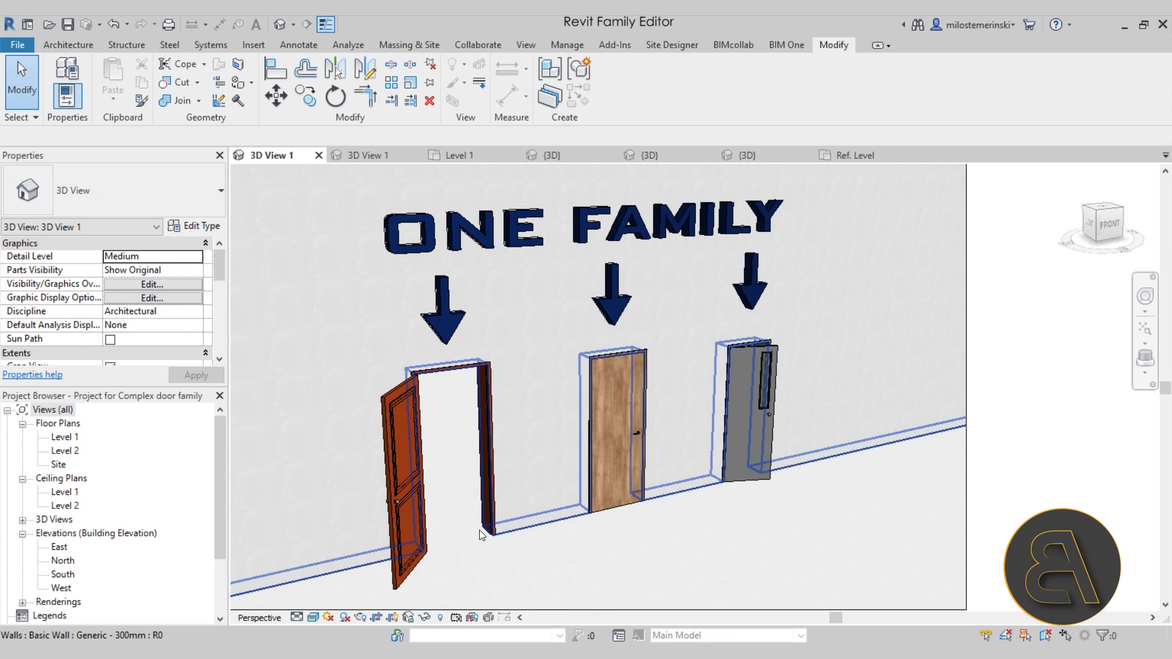